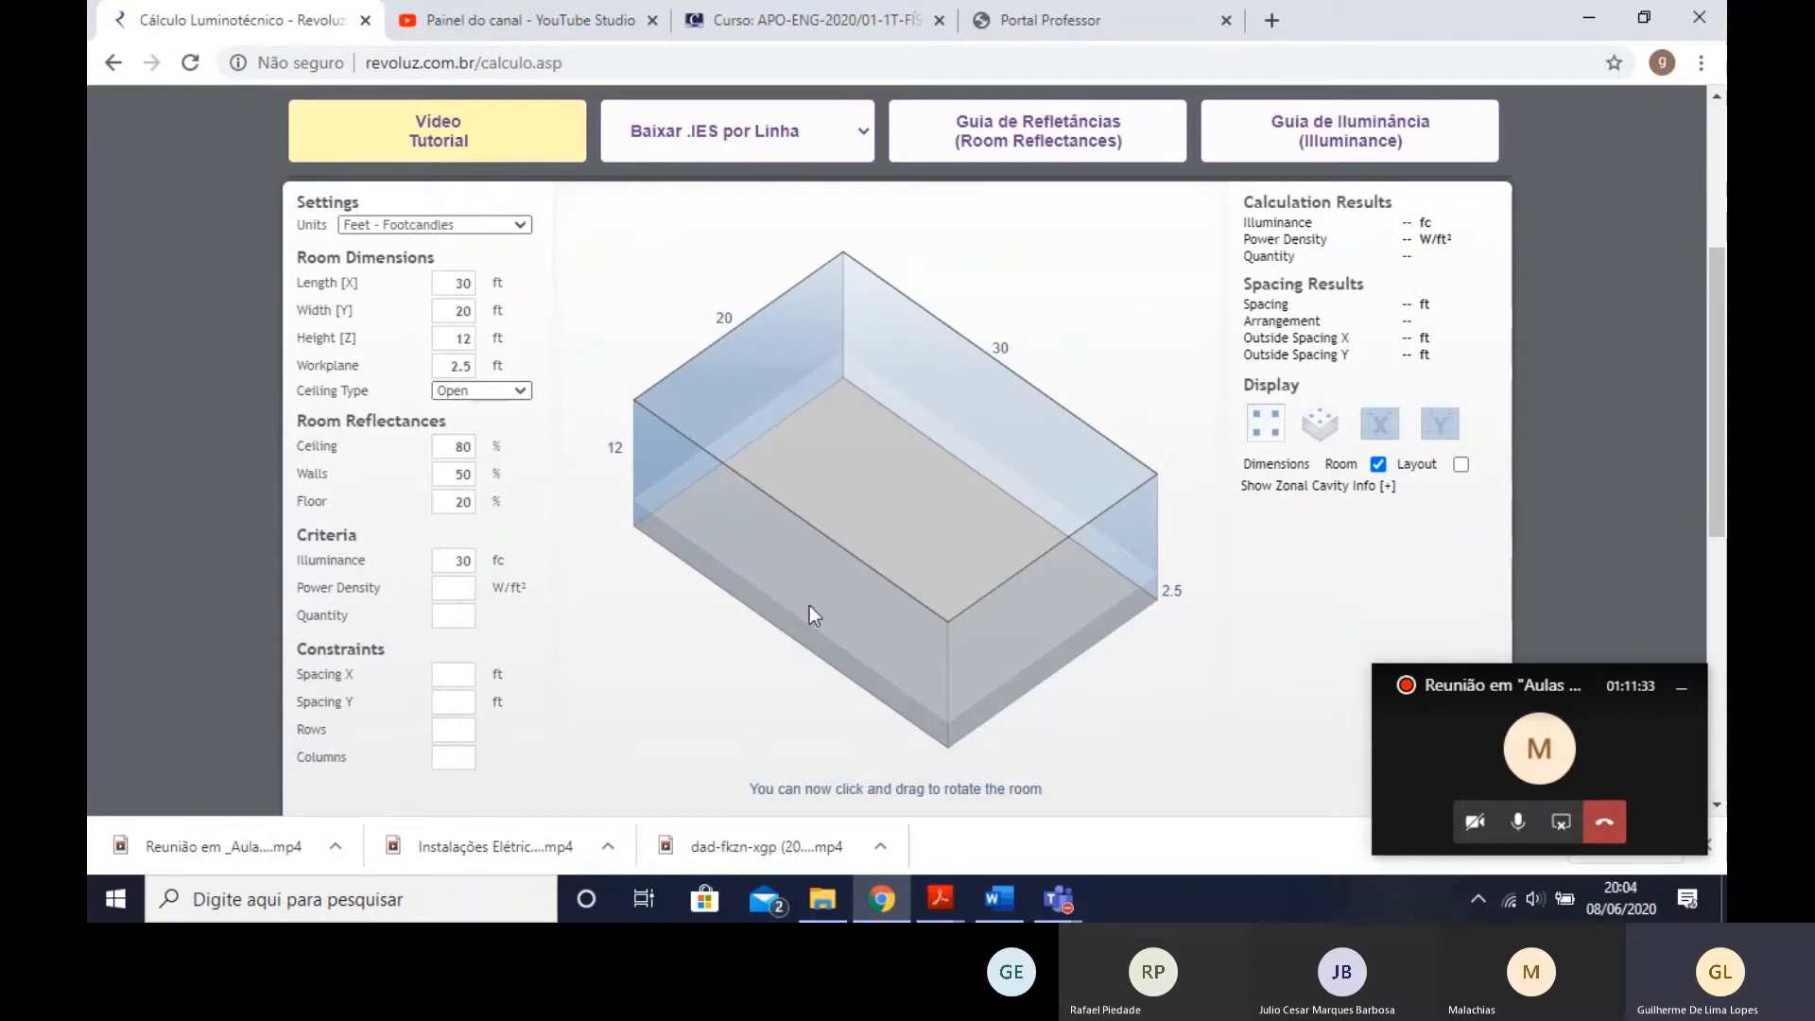
# - Switch the units to Meters - Lux and set the room's length, width and height to 3 m each
pyautogui.click(486, 231)
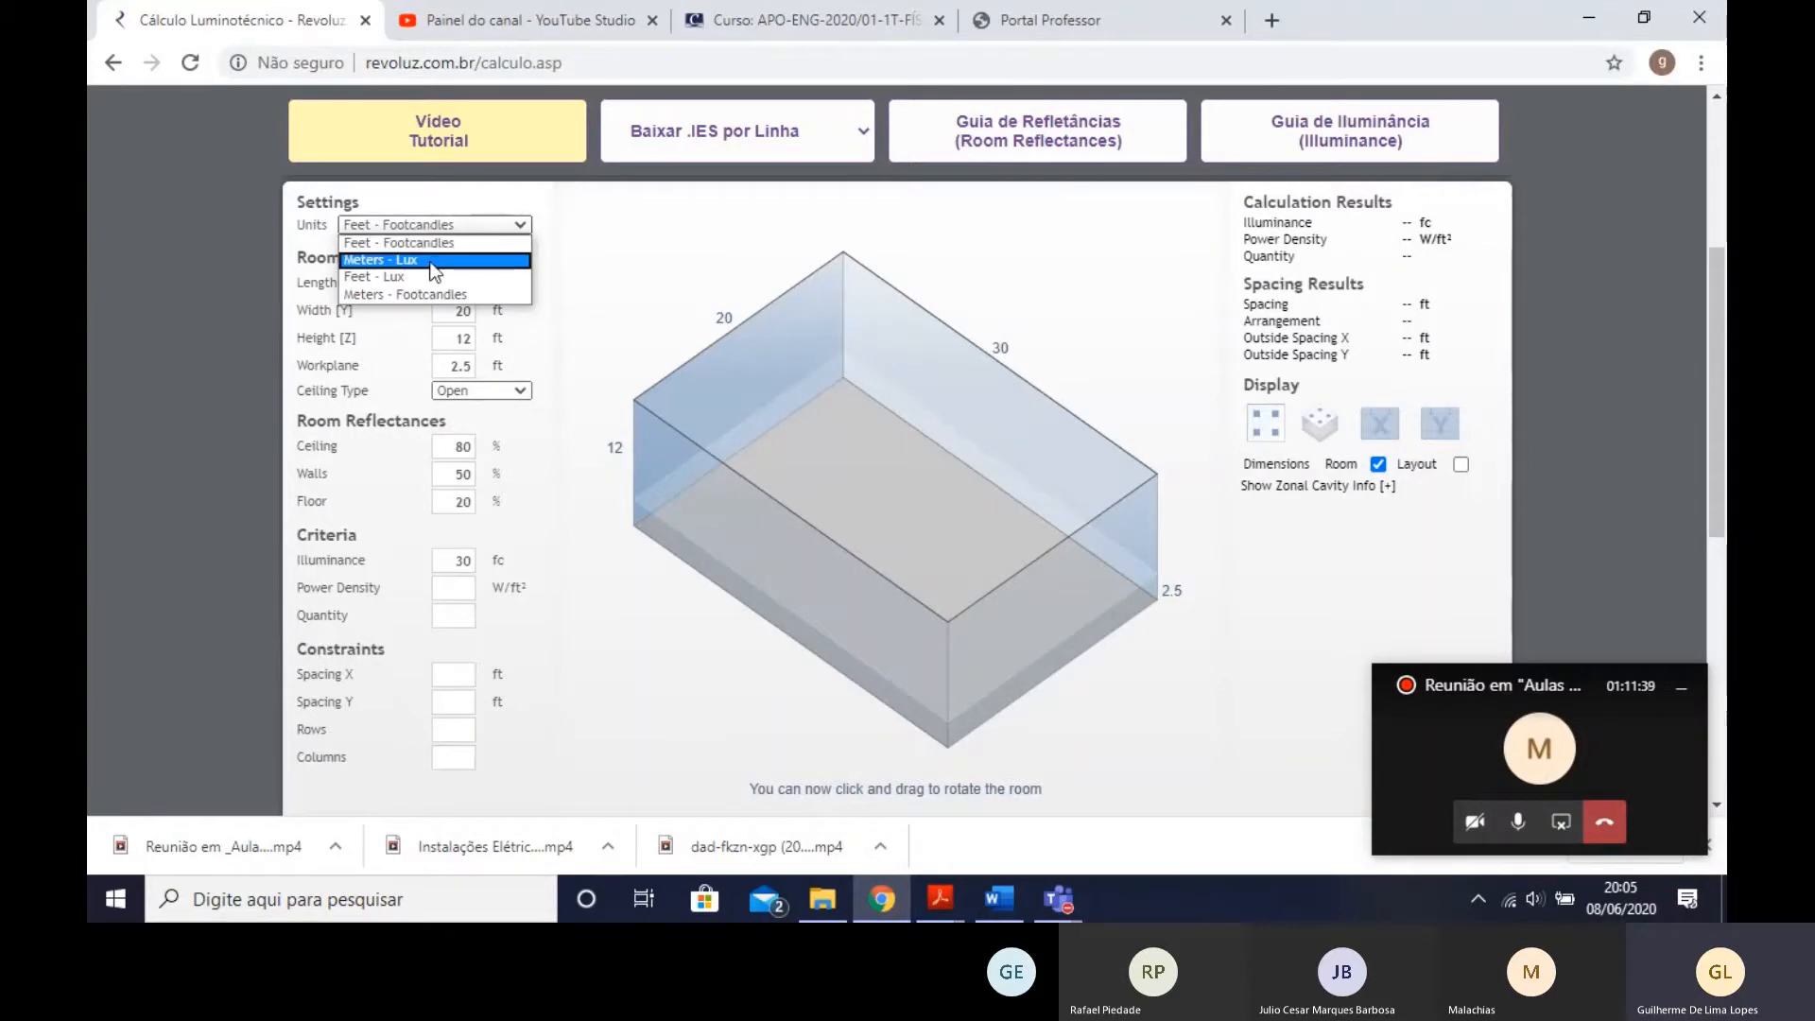
pyautogui.click(434, 259)
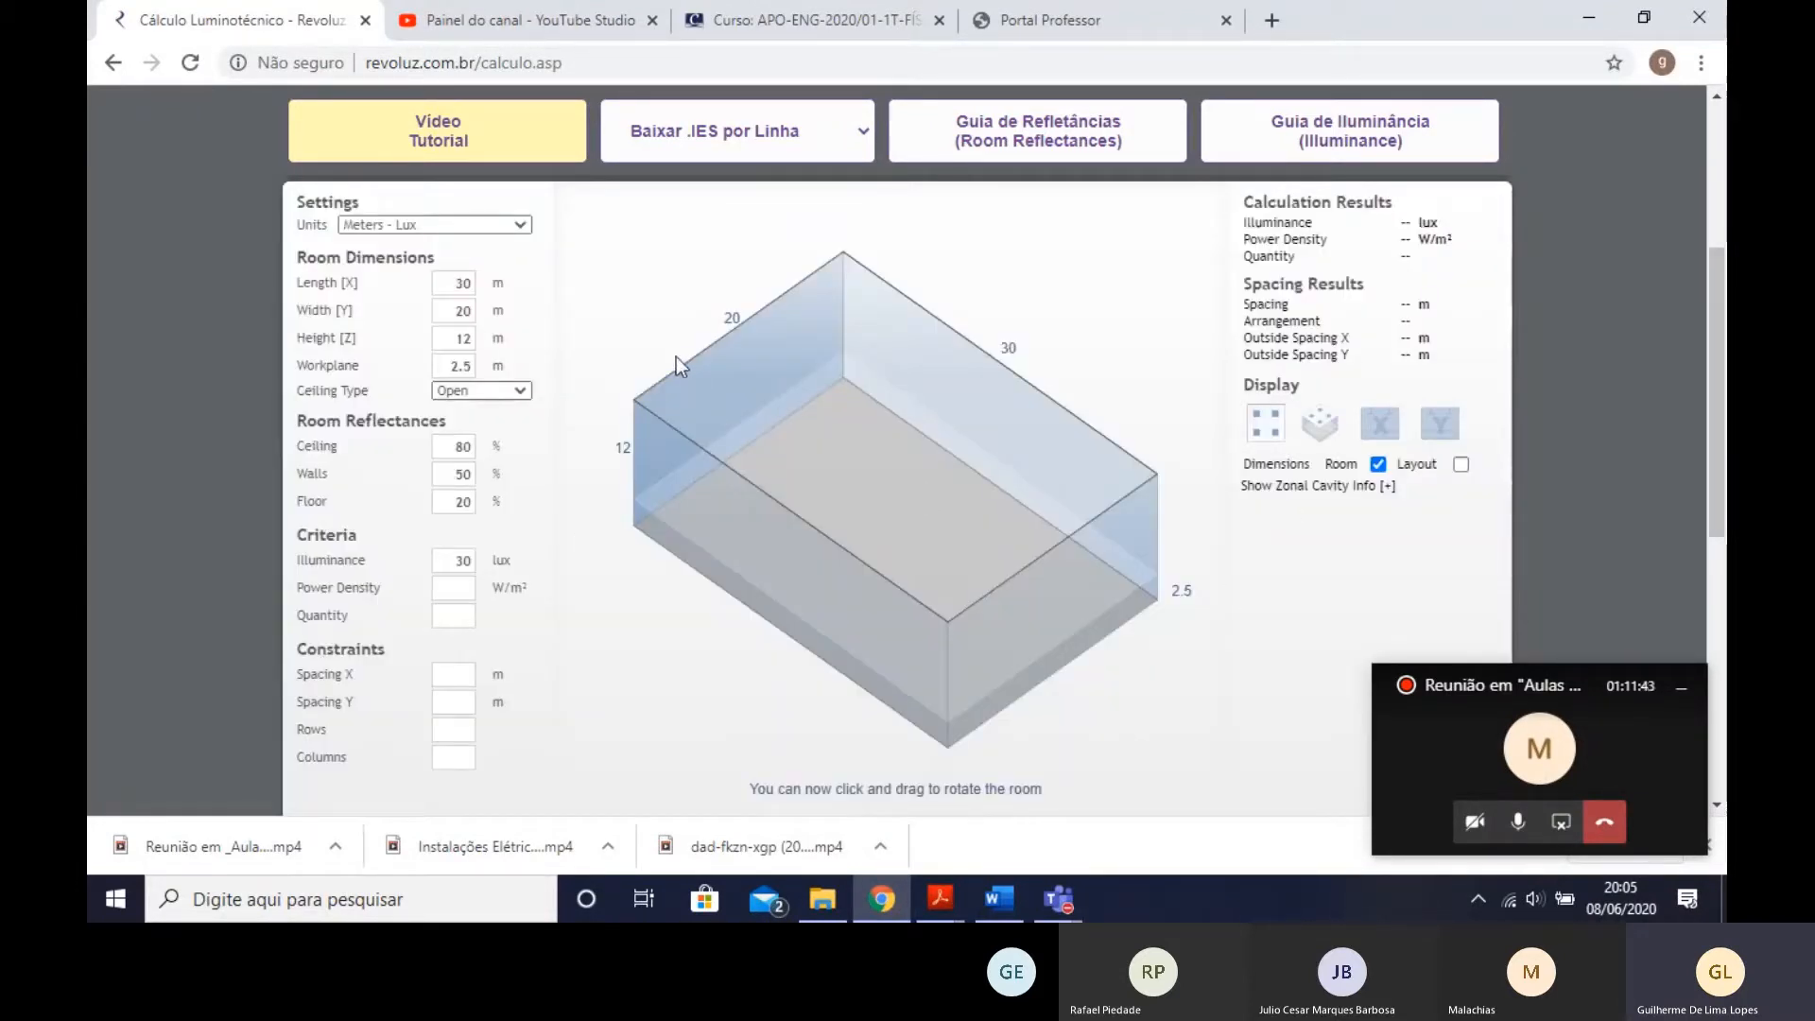
pyautogui.doubleClick(450, 279)
pyautogui.write('3')
pyautogui.doubleClick(460, 309)
pyautogui.write('3')
pyautogui.doubleClick(462, 337)
pyautogui.write('3')
pyautogui.moveTo(858, 332); pyautogui.dragTo(1103, 427)
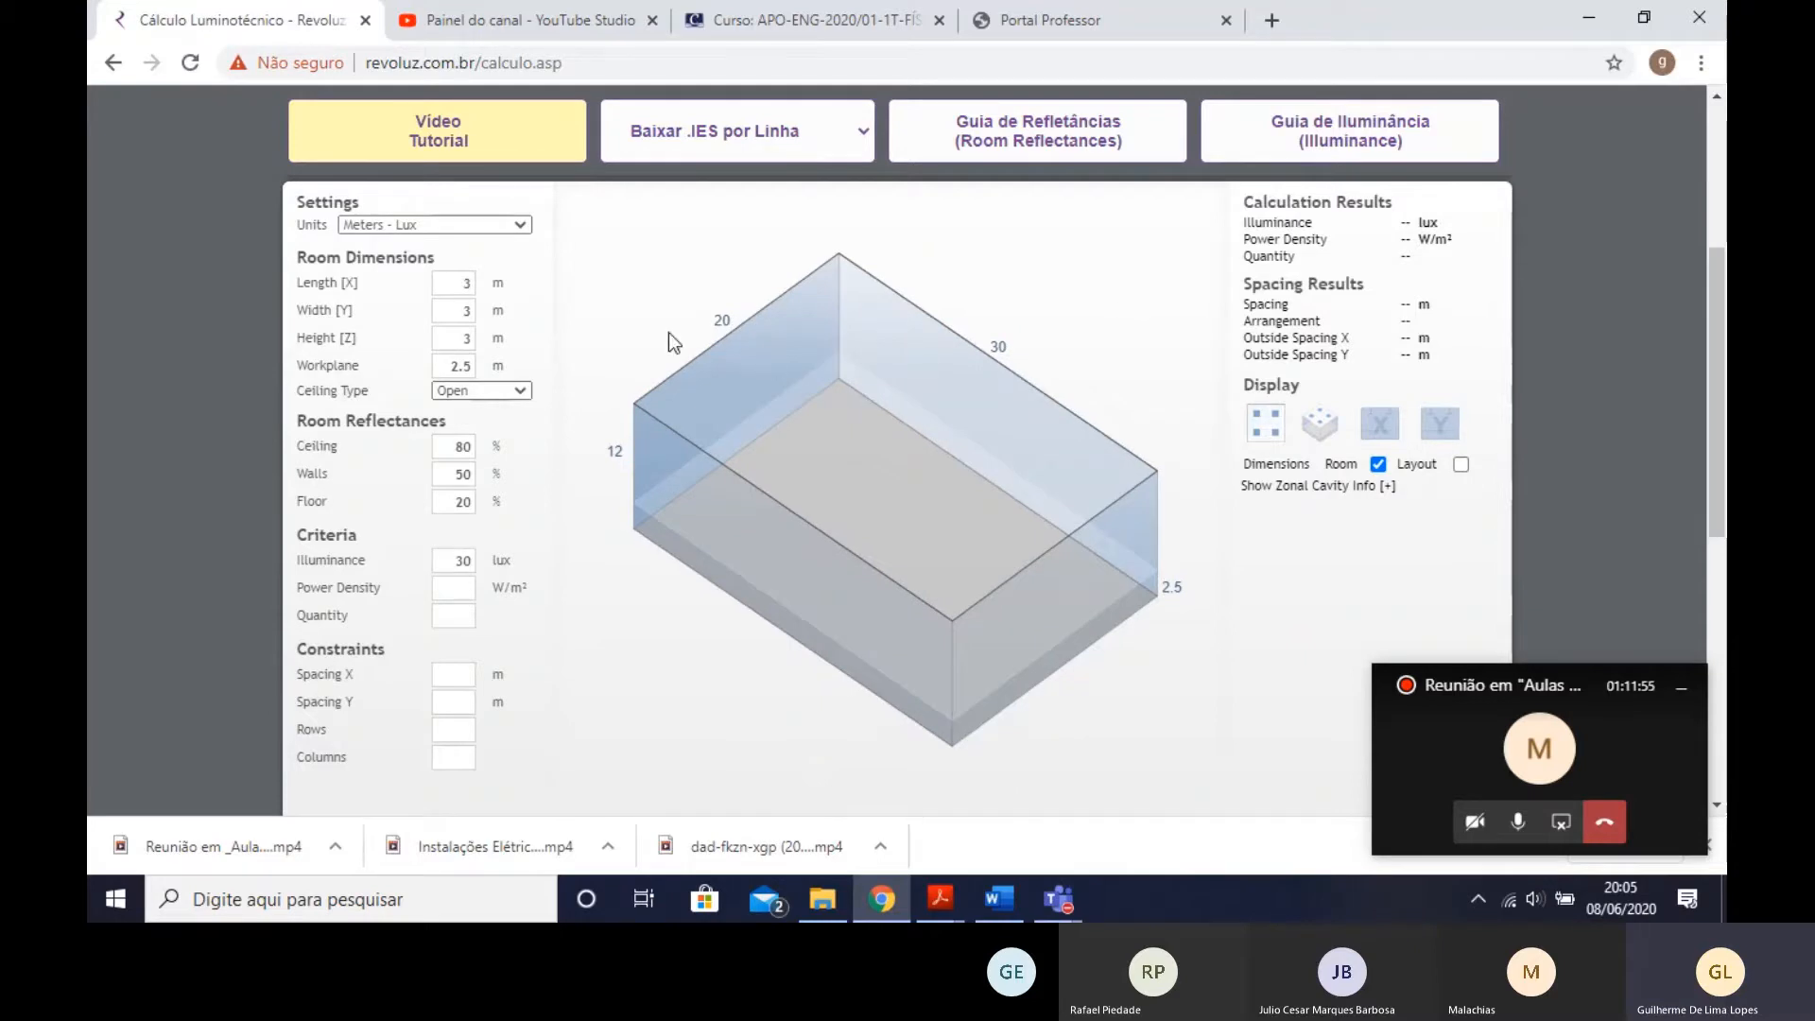
pyautogui.click(599, 223)
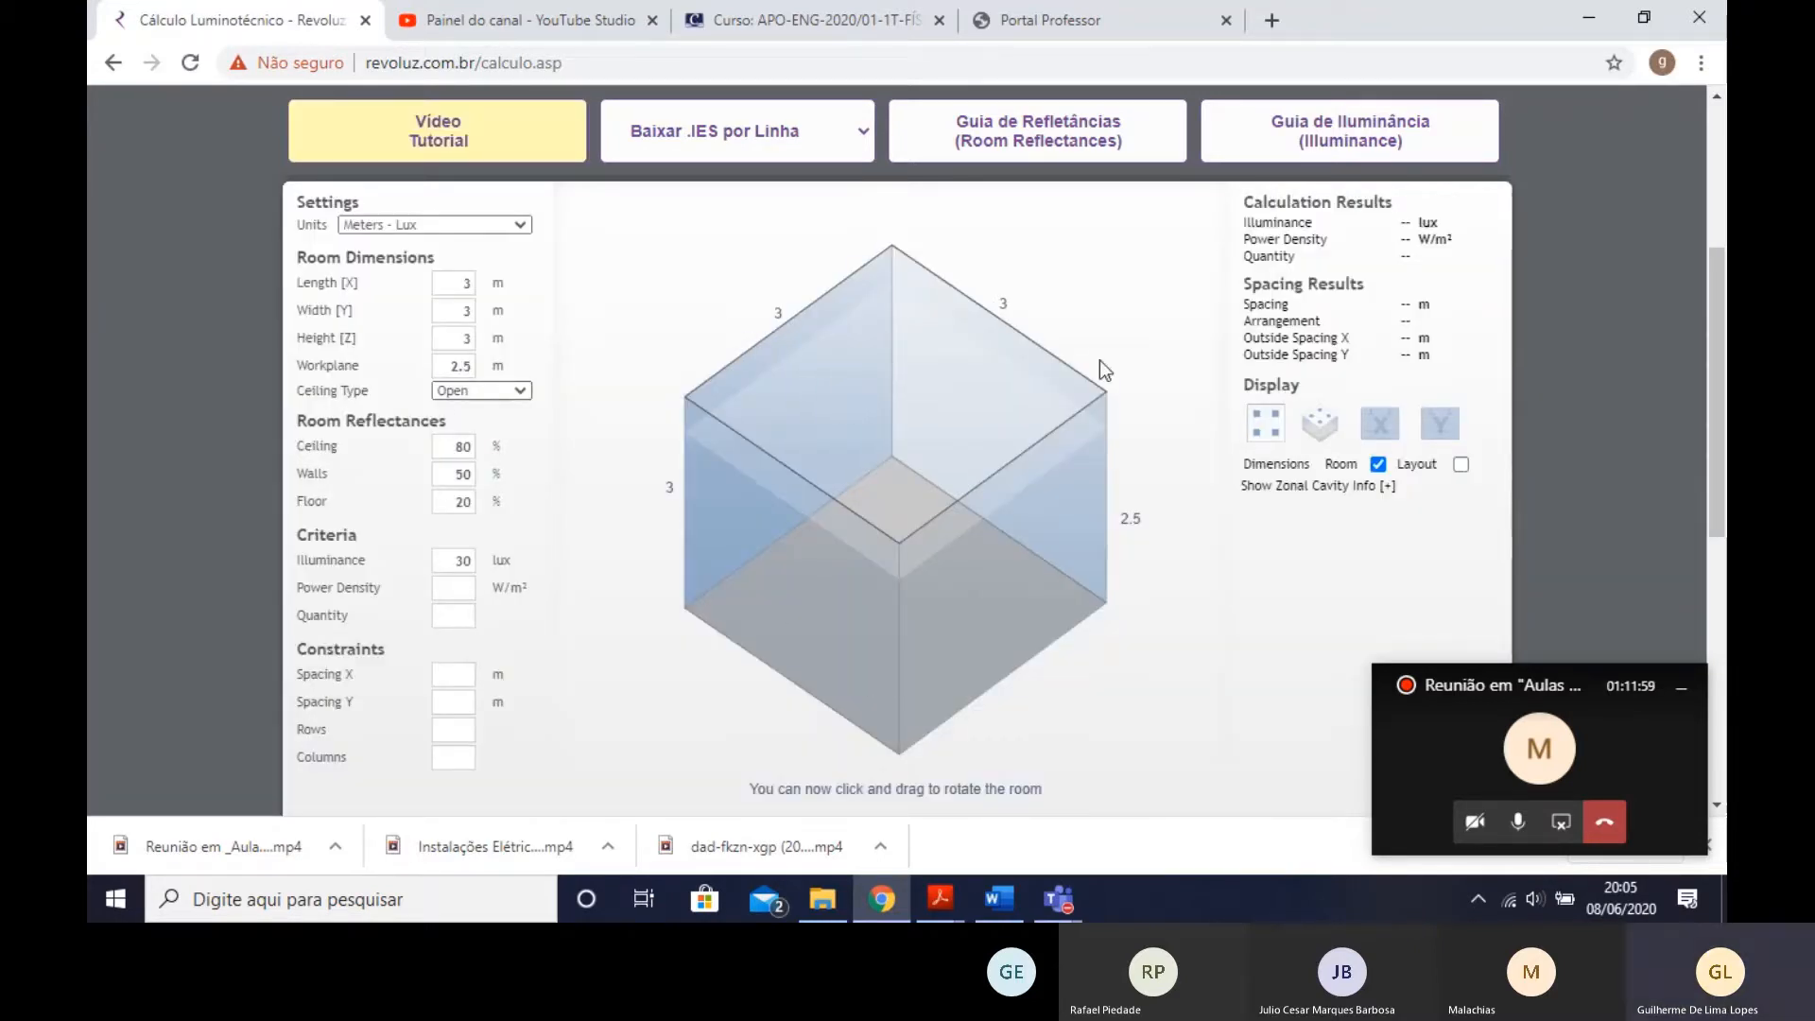
# - Set the workplane height to 1 m and choose Open as the ceiling type
pyautogui.doubleClick(463, 366)
pyautogui.write('1')
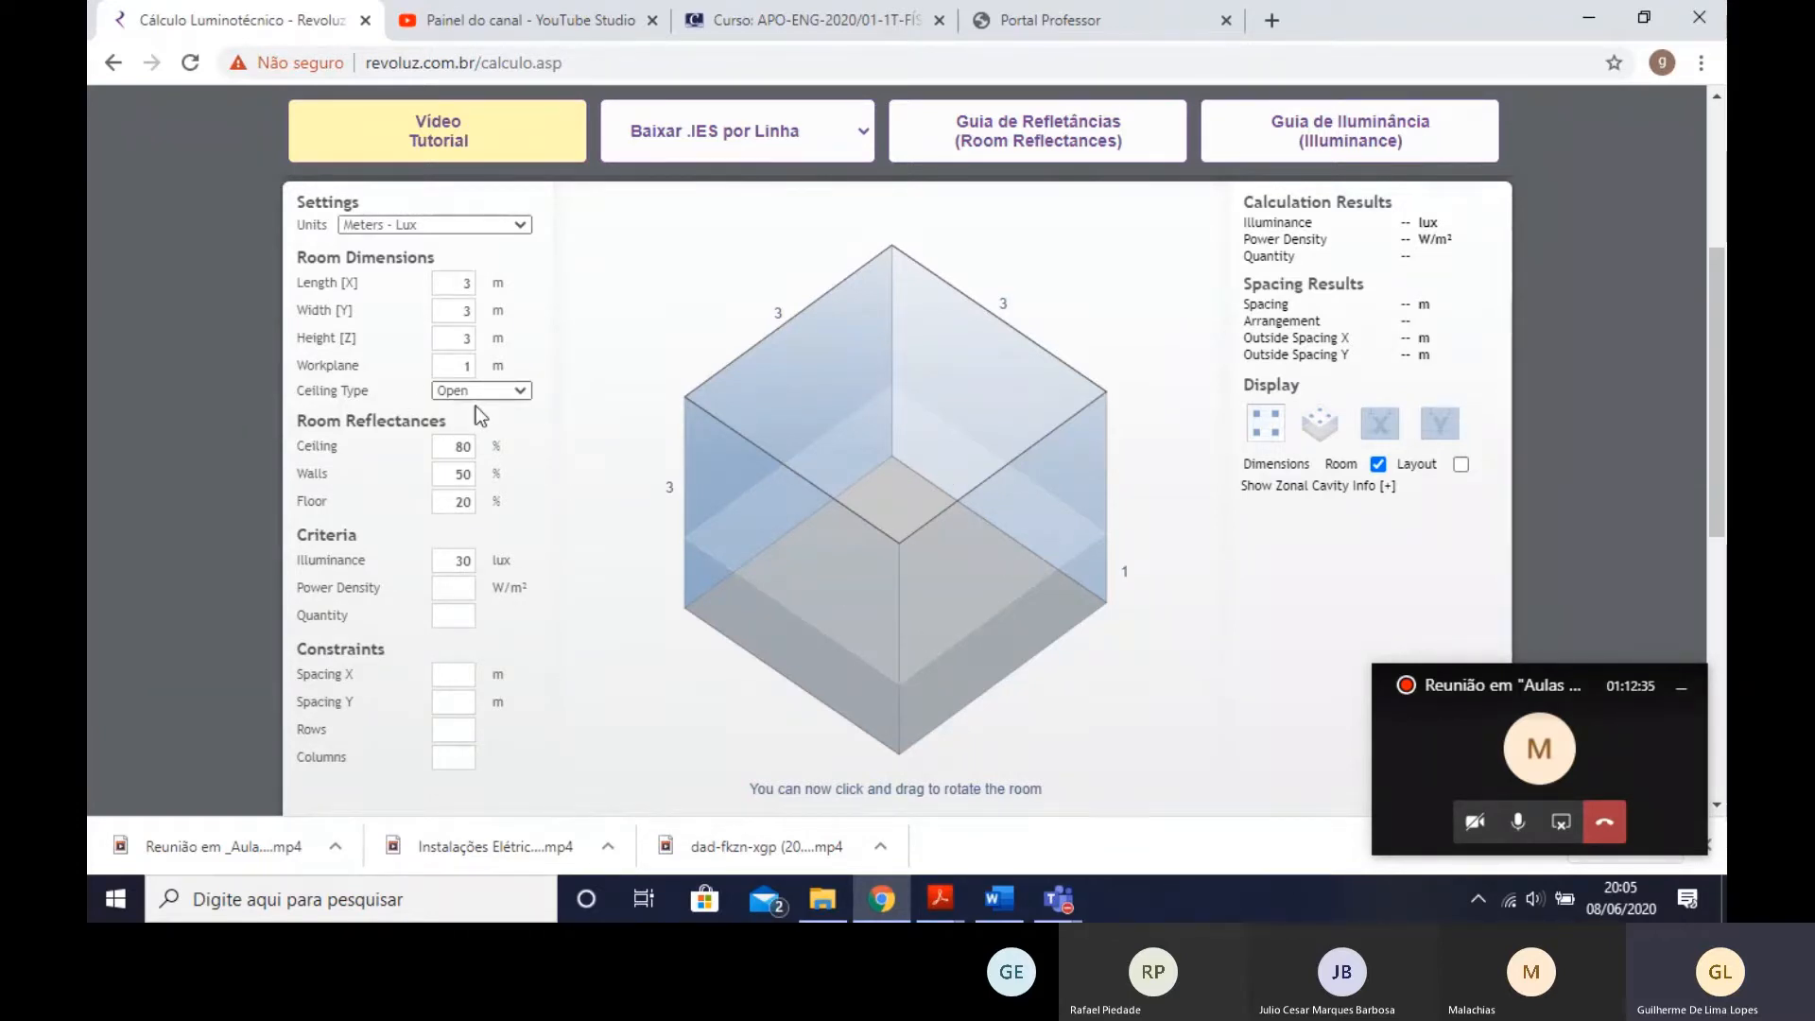
pyautogui.click(519, 392)
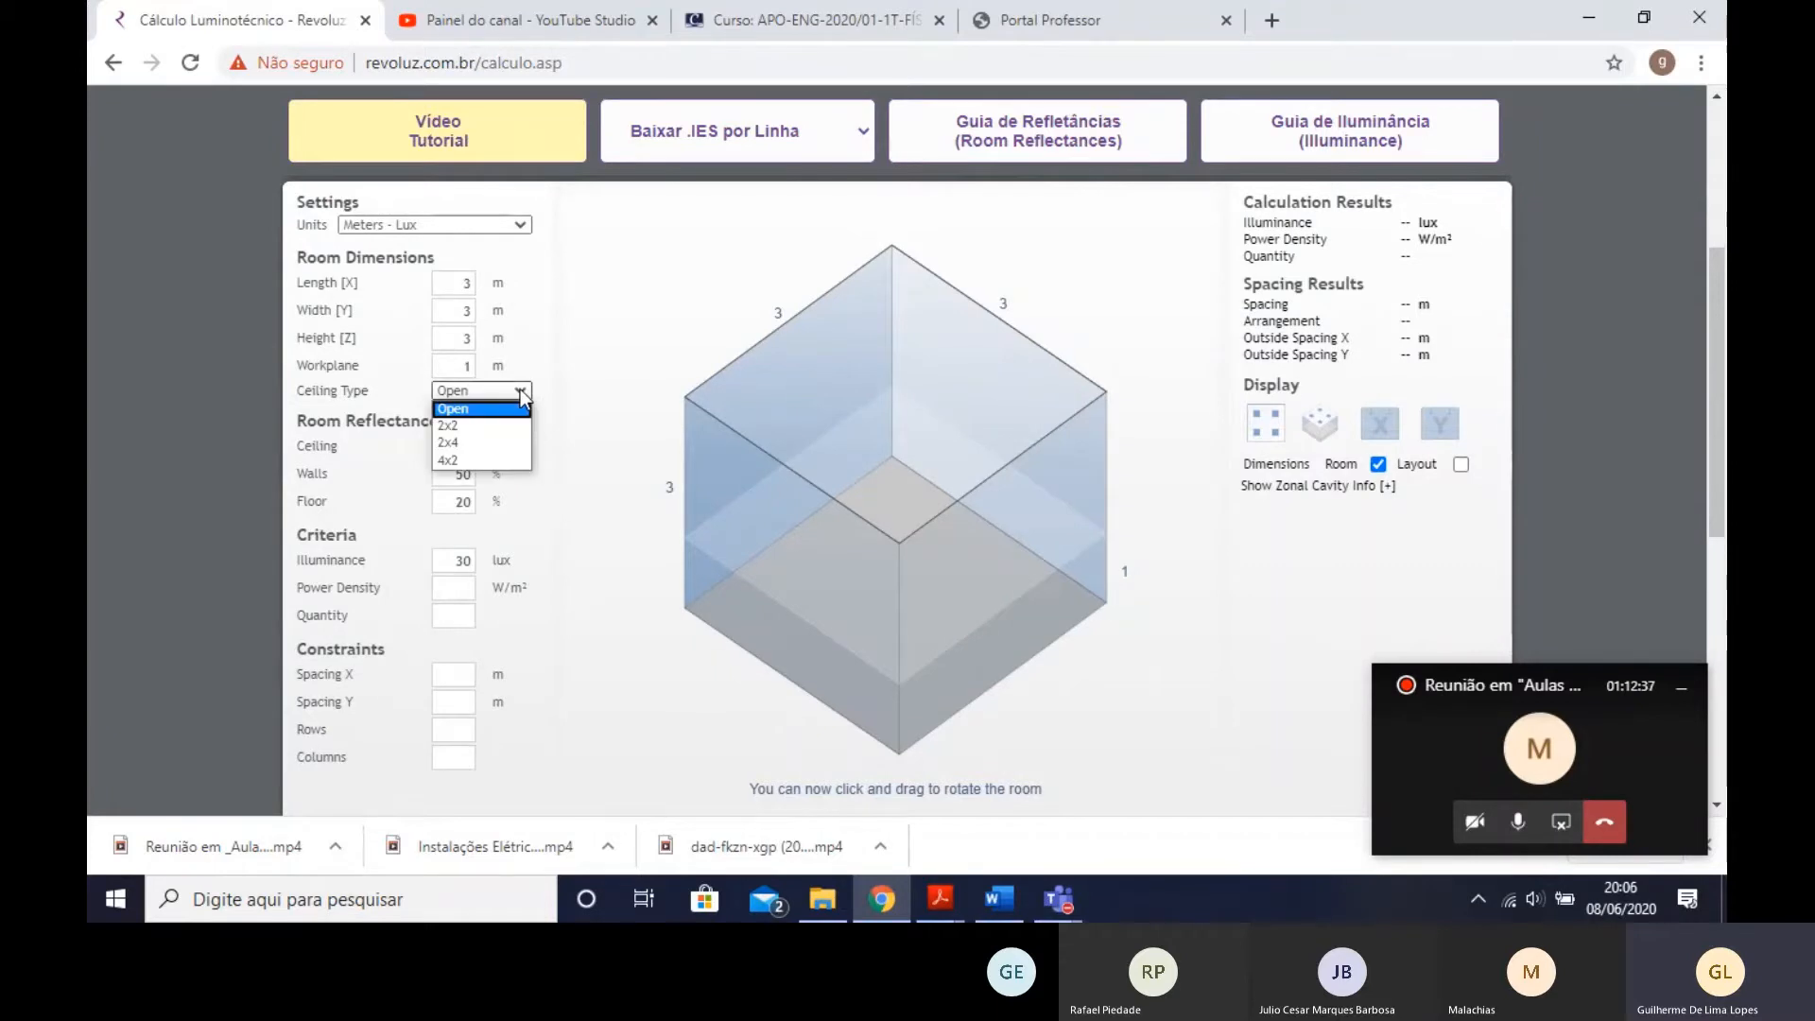
pyautogui.click(440, 409)
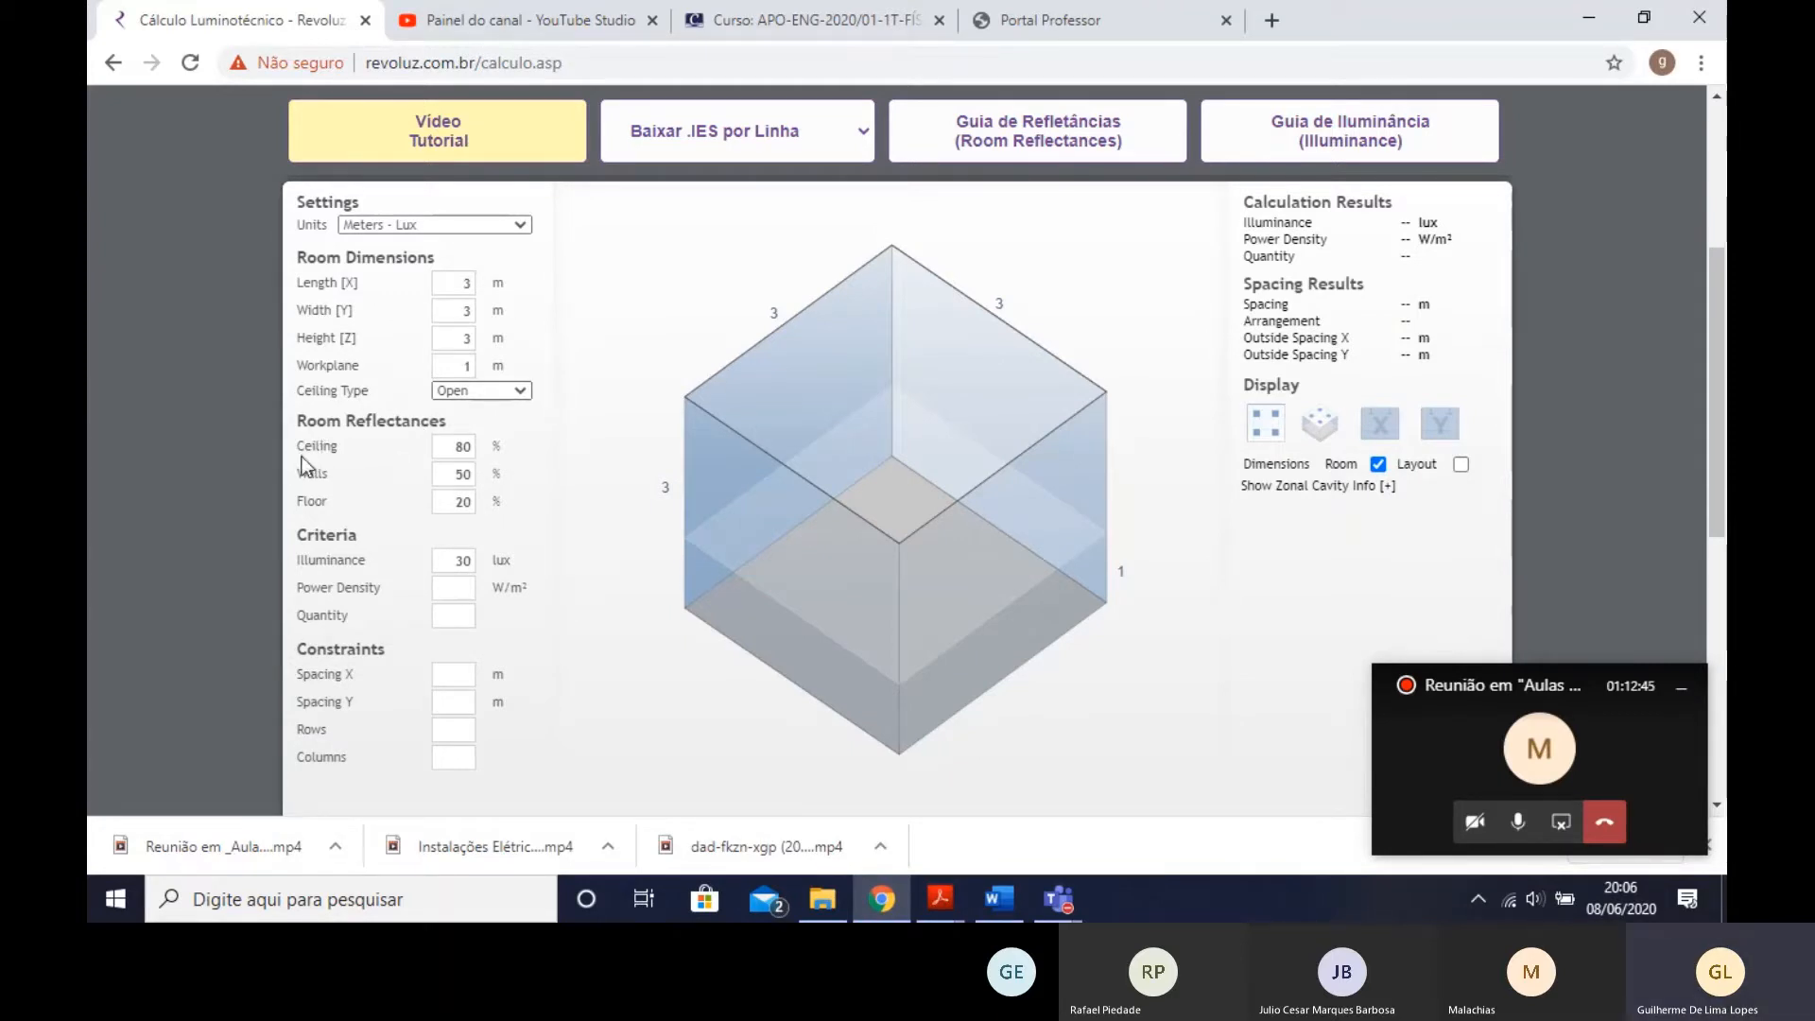
# - Examine the room reflectance percentages for the ceiling, walls and floor
pyautogui.moveTo(316, 422); pyautogui.dragTo(446, 422)
pyautogui.click(388, 438)
pyautogui.click(452, 452)
pyautogui.click(461, 473)
pyautogui.moveTo(453, 500); pyautogui.dragTo(491, 494)
pyautogui.click(463, 445)
pyautogui.click(460, 498)
pyautogui.click(464, 448)
pyautogui.click(472, 470)
pyautogui.moveTo(454, 499); pyautogui.dragTo(471, 498)
pyautogui.click(464, 452)
pyautogui.click(463, 474)
pyautogui.doubleClick(464, 475)
pyautogui.moveTo(464, 474); pyautogui.dragTo(482, 475)
pyautogui.click(496, 474)
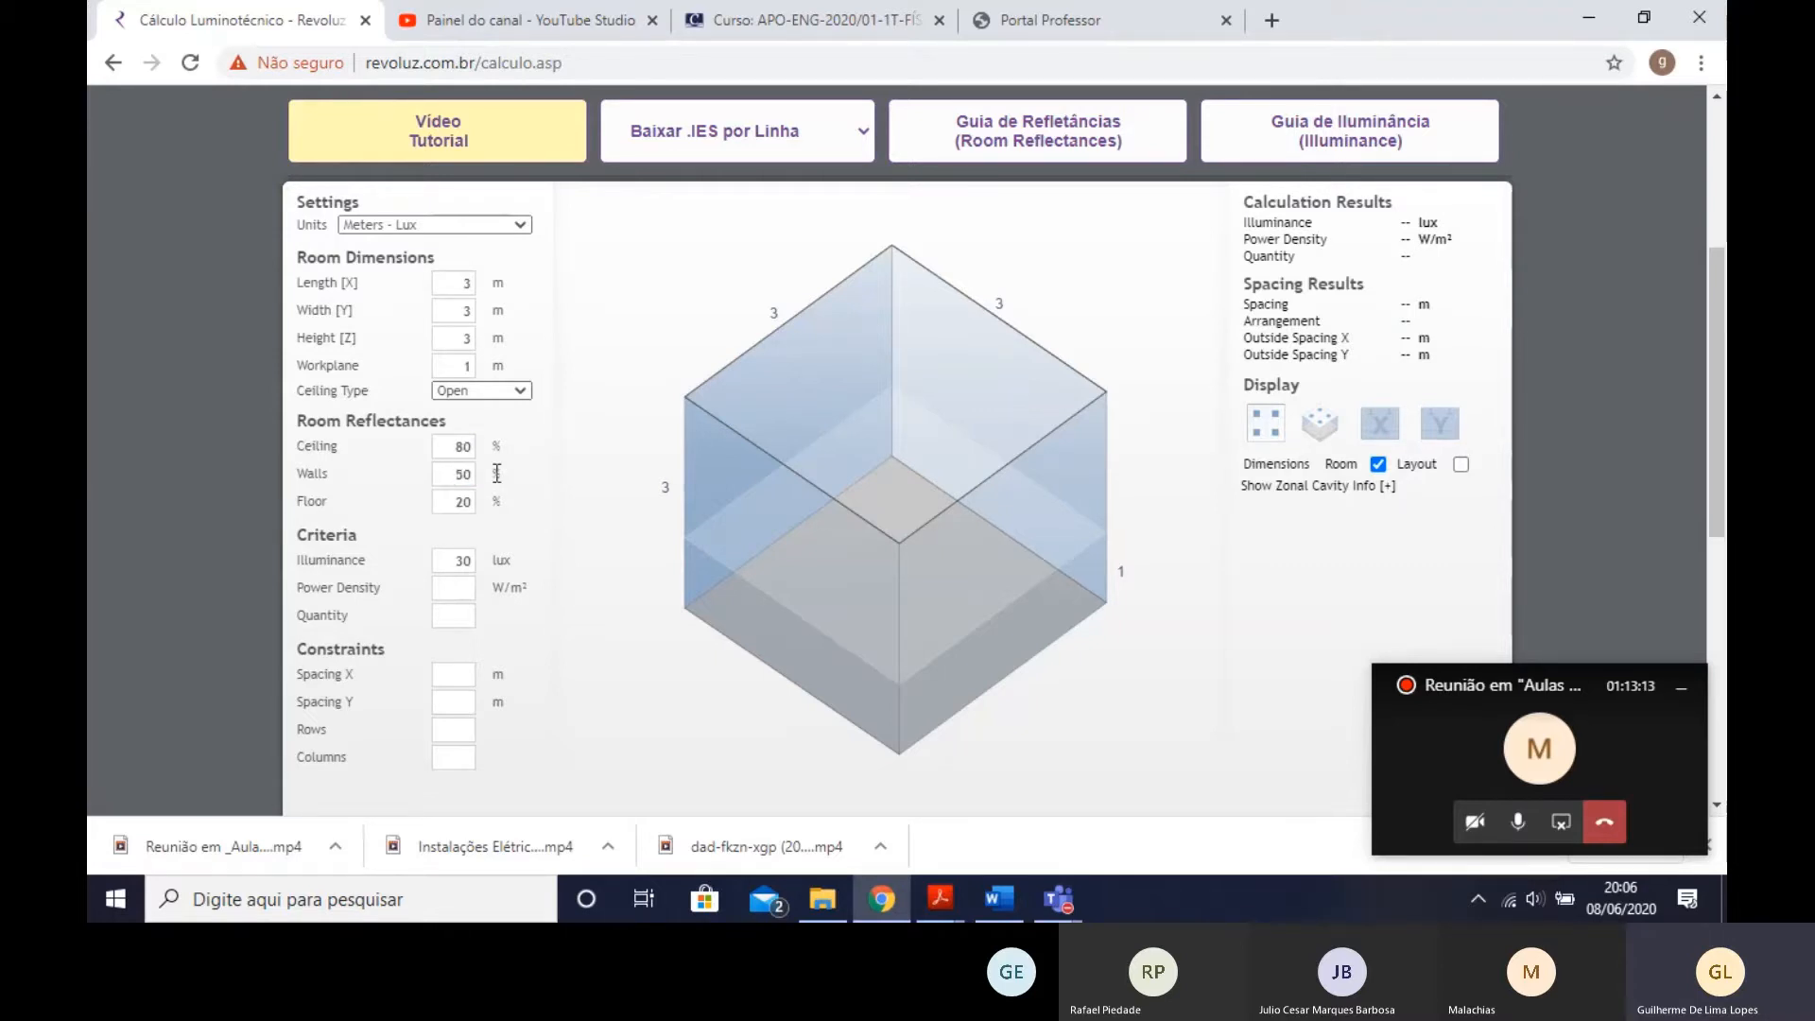
pyautogui.moveTo(445, 500); pyautogui.dragTo(472, 508)
pyautogui.click(492, 513)
pyautogui.click(487, 514)
# - Set the target illuminance criterion to 500 lux
pyautogui.scroll(-1, 454, 472)
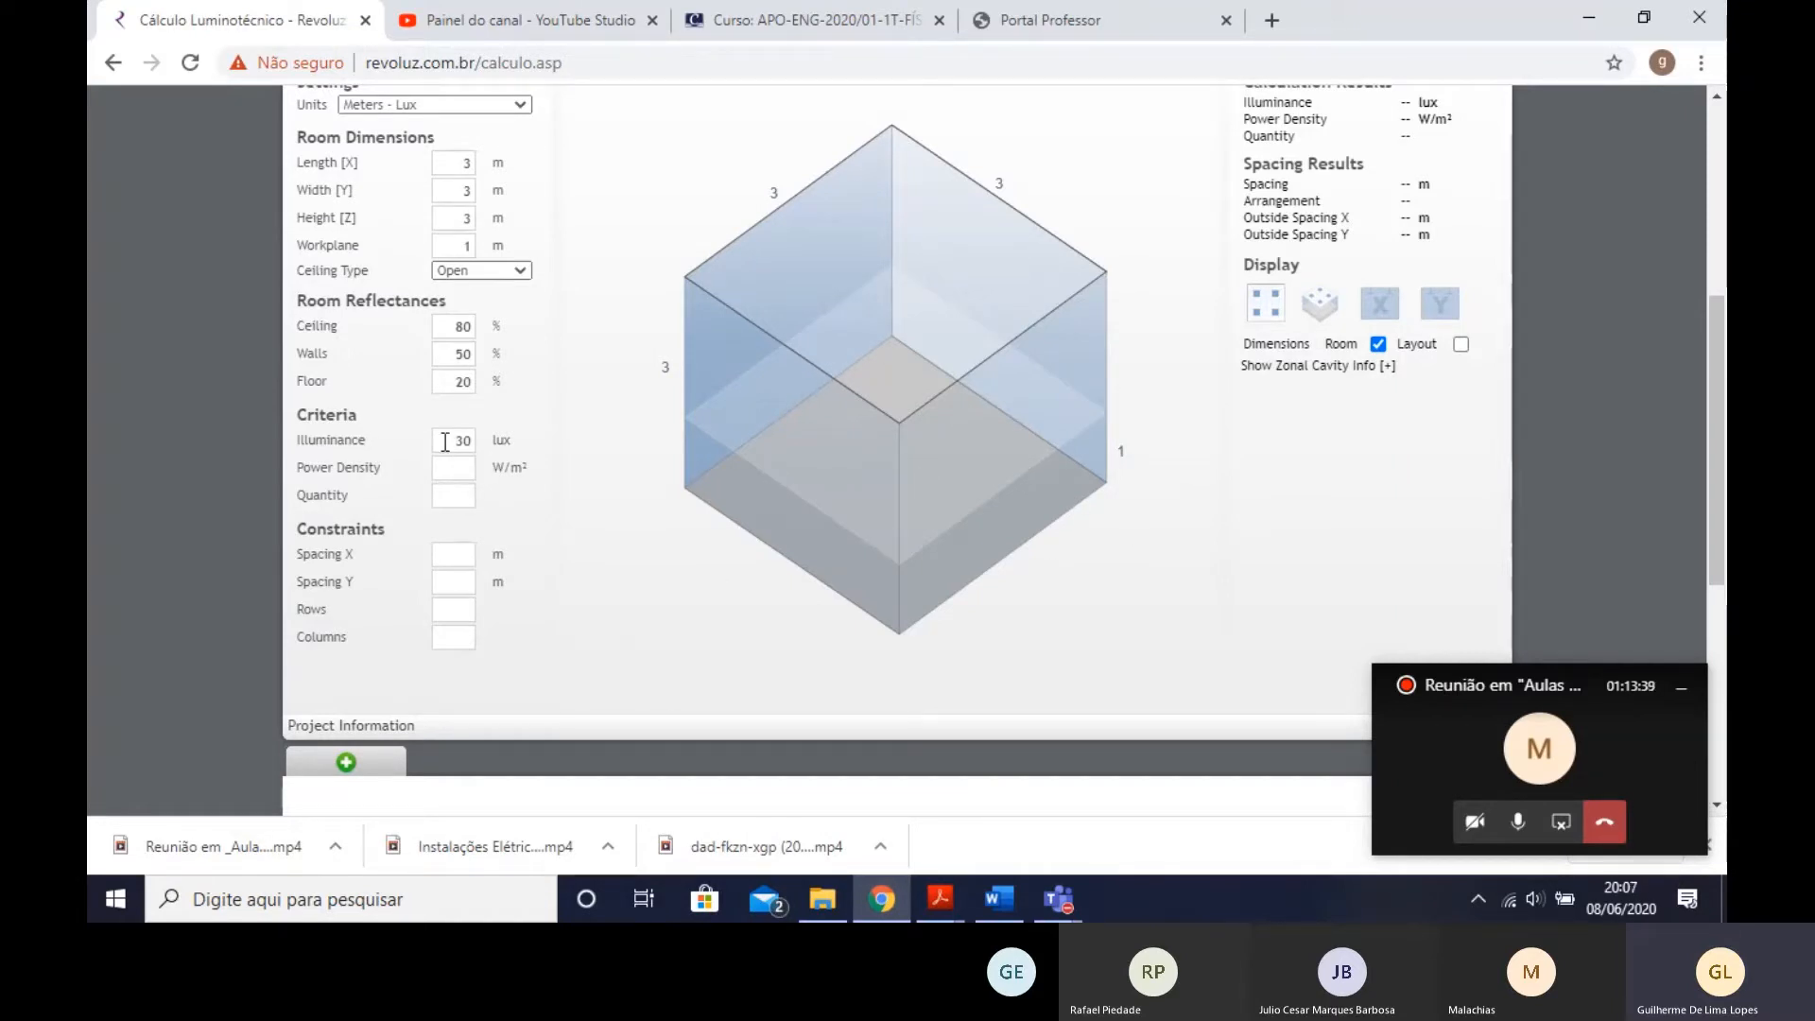
pyautogui.moveTo(441, 441); pyautogui.dragTo(470, 441)
pyautogui.write('500')
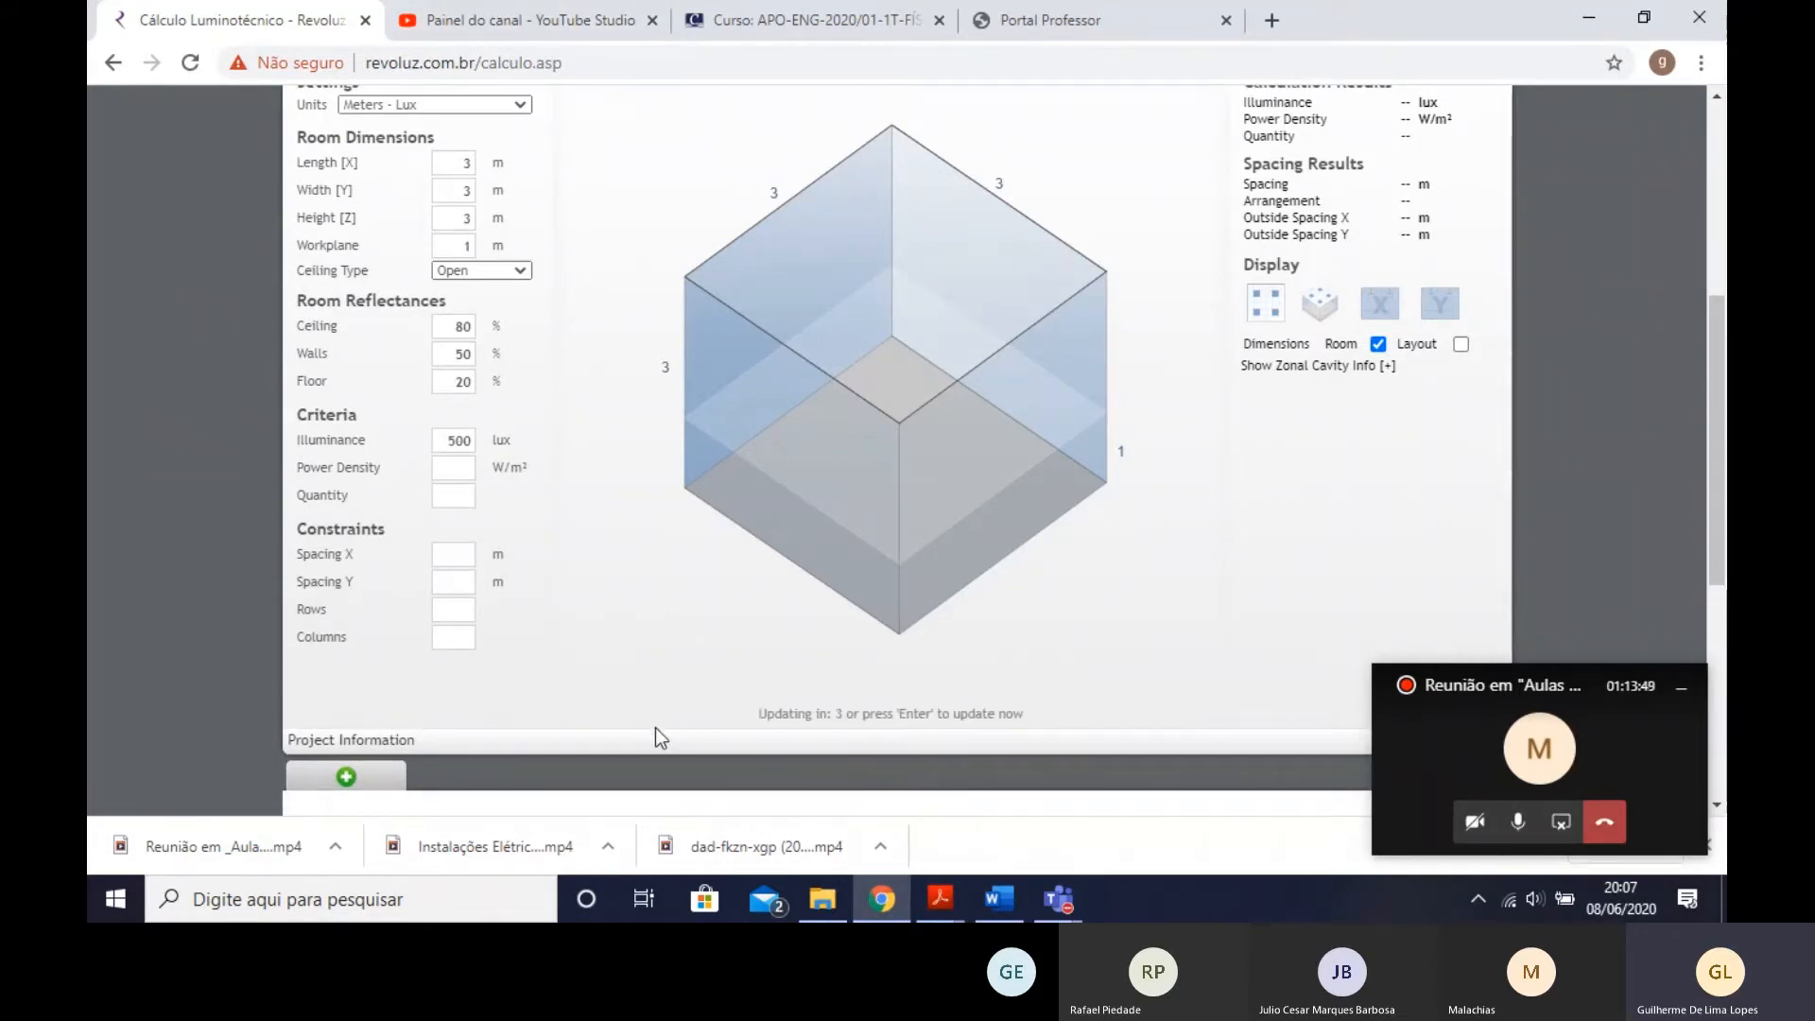
pyautogui.scroll(-1, 400, 564)
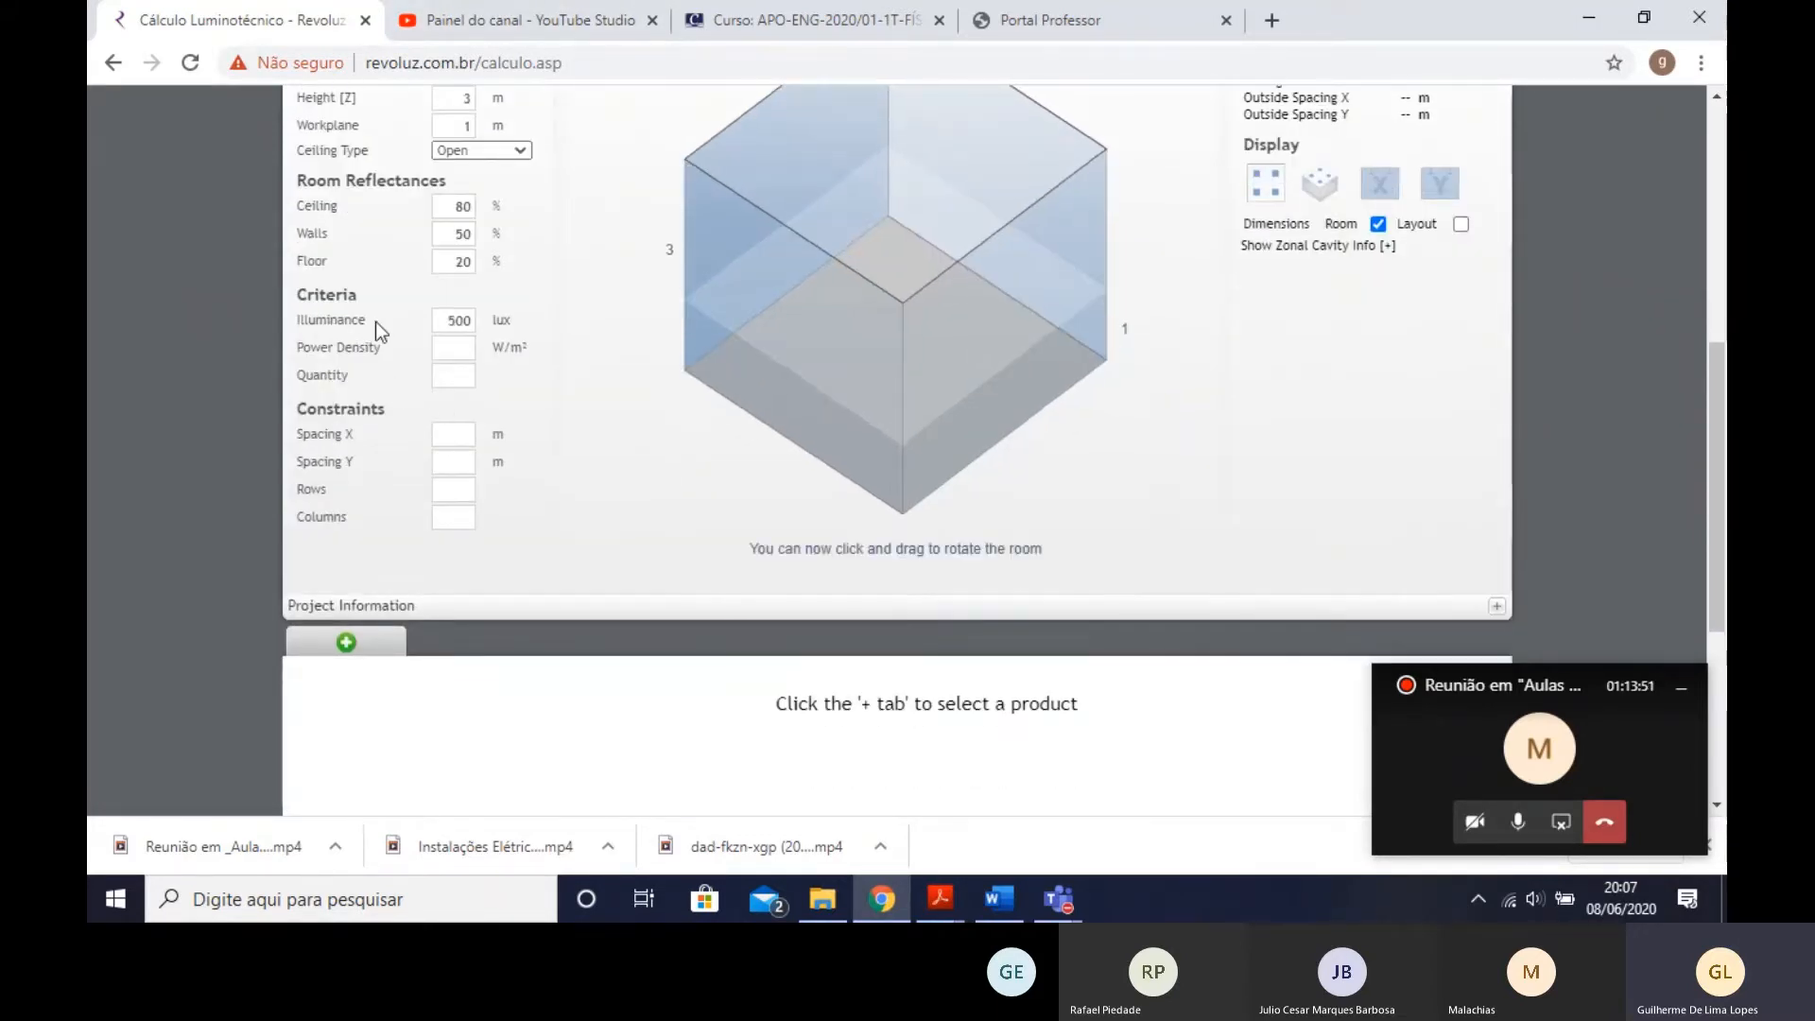
# - Review the power density and quantity criteria and the spacing, rows and columns constraints
pyautogui.scroll(1, 472, 377)
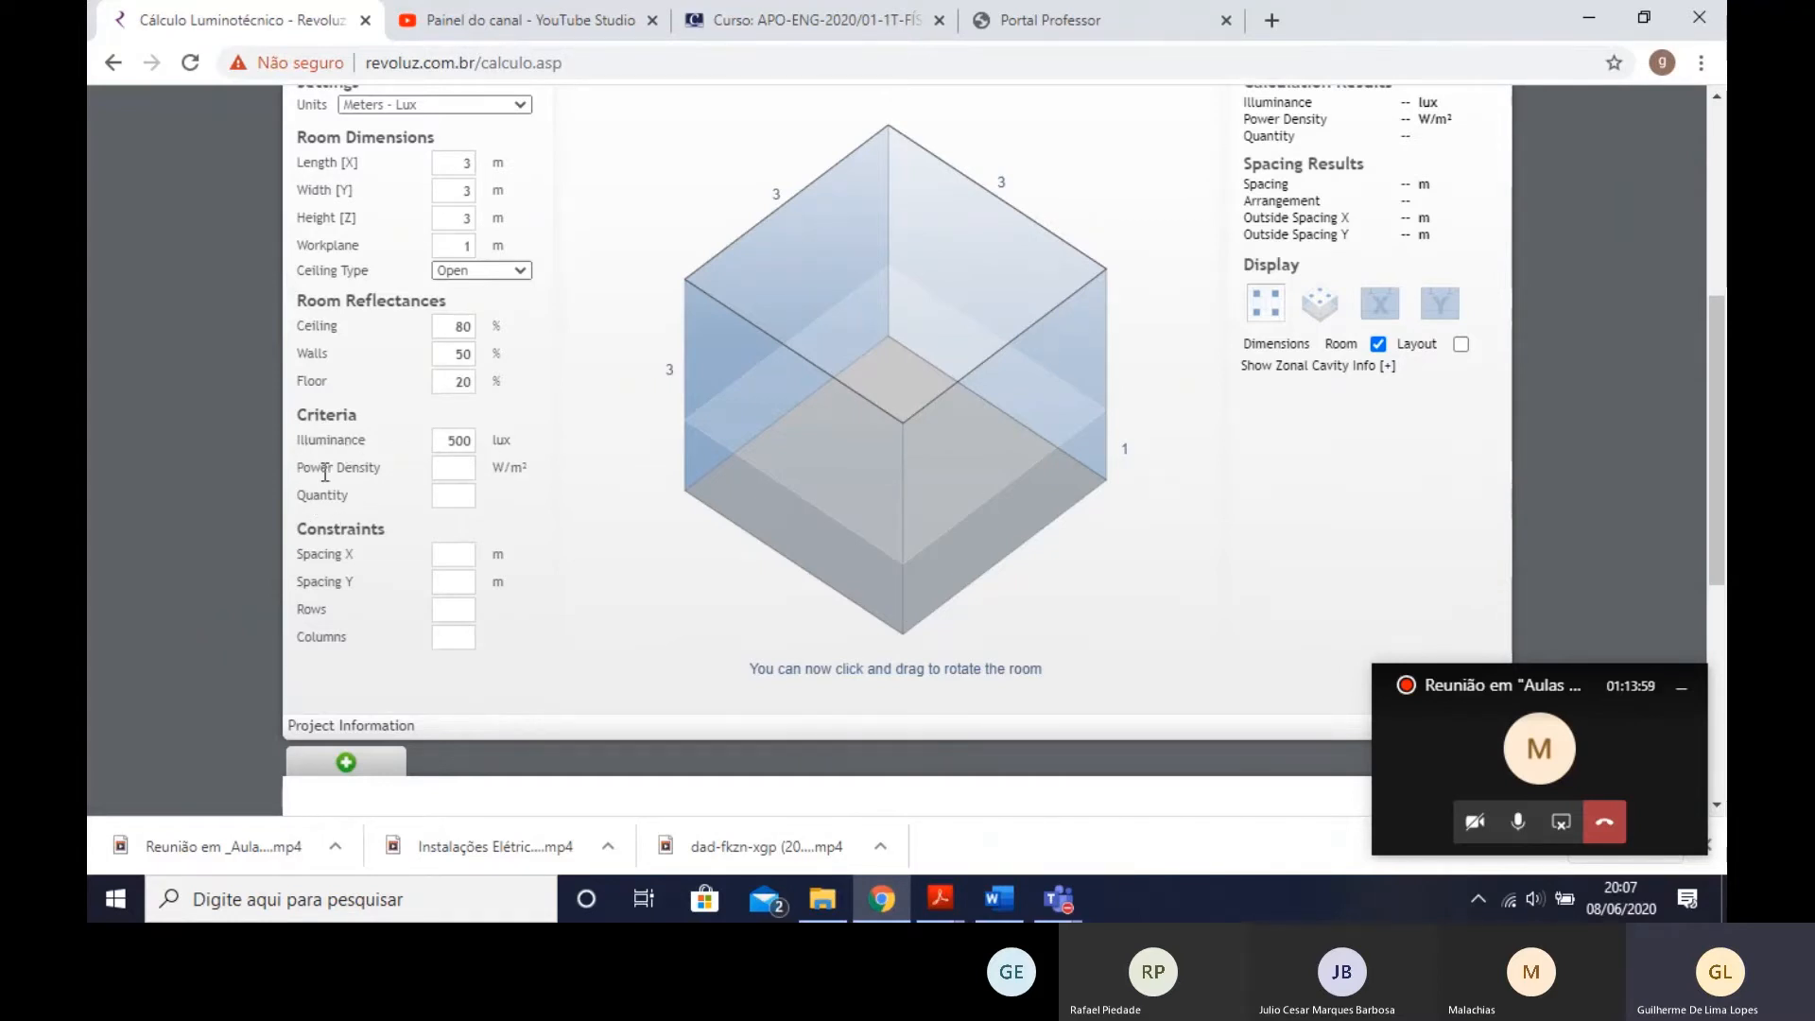
pyautogui.moveTo(325, 470); pyautogui.dragTo(382, 470)
pyautogui.moveTo(494, 470); pyautogui.dragTo(525, 471)
pyautogui.click(525, 474)
pyautogui.moveTo(324, 494); pyautogui.dragTo(482, 501)
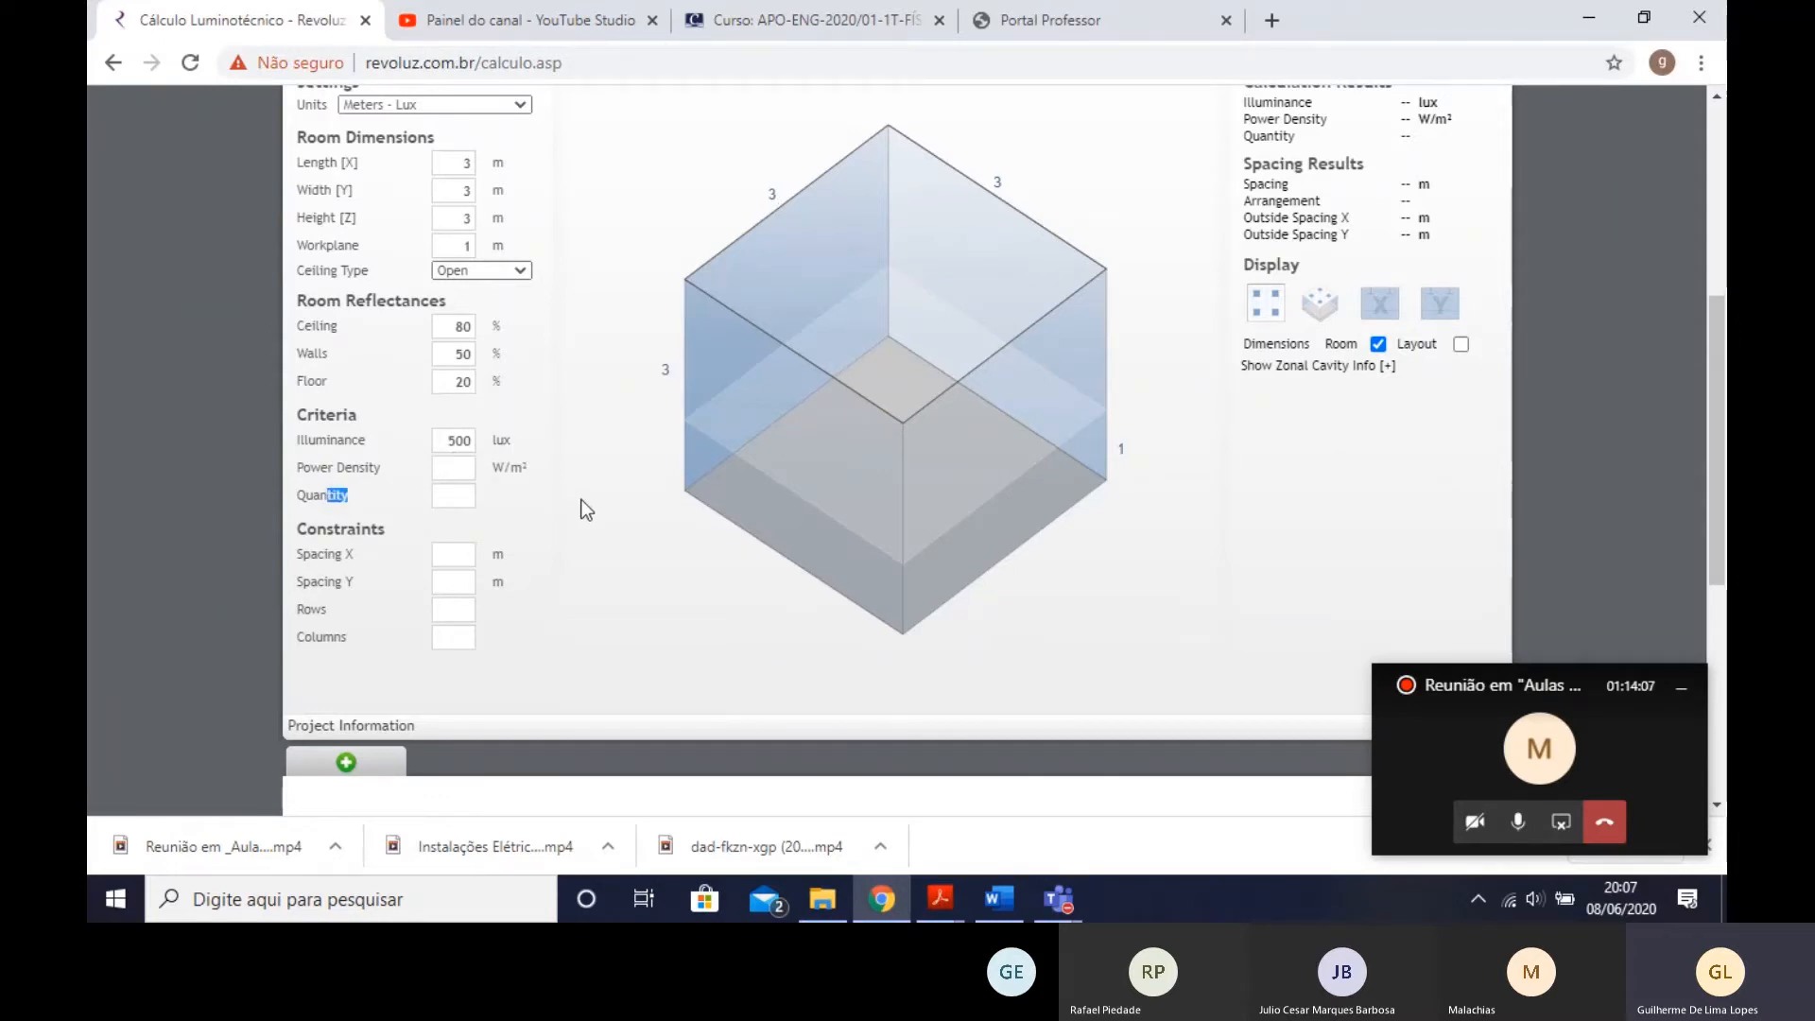
pyautogui.moveTo(292, 529); pyautogui.dragTo(377, 596)
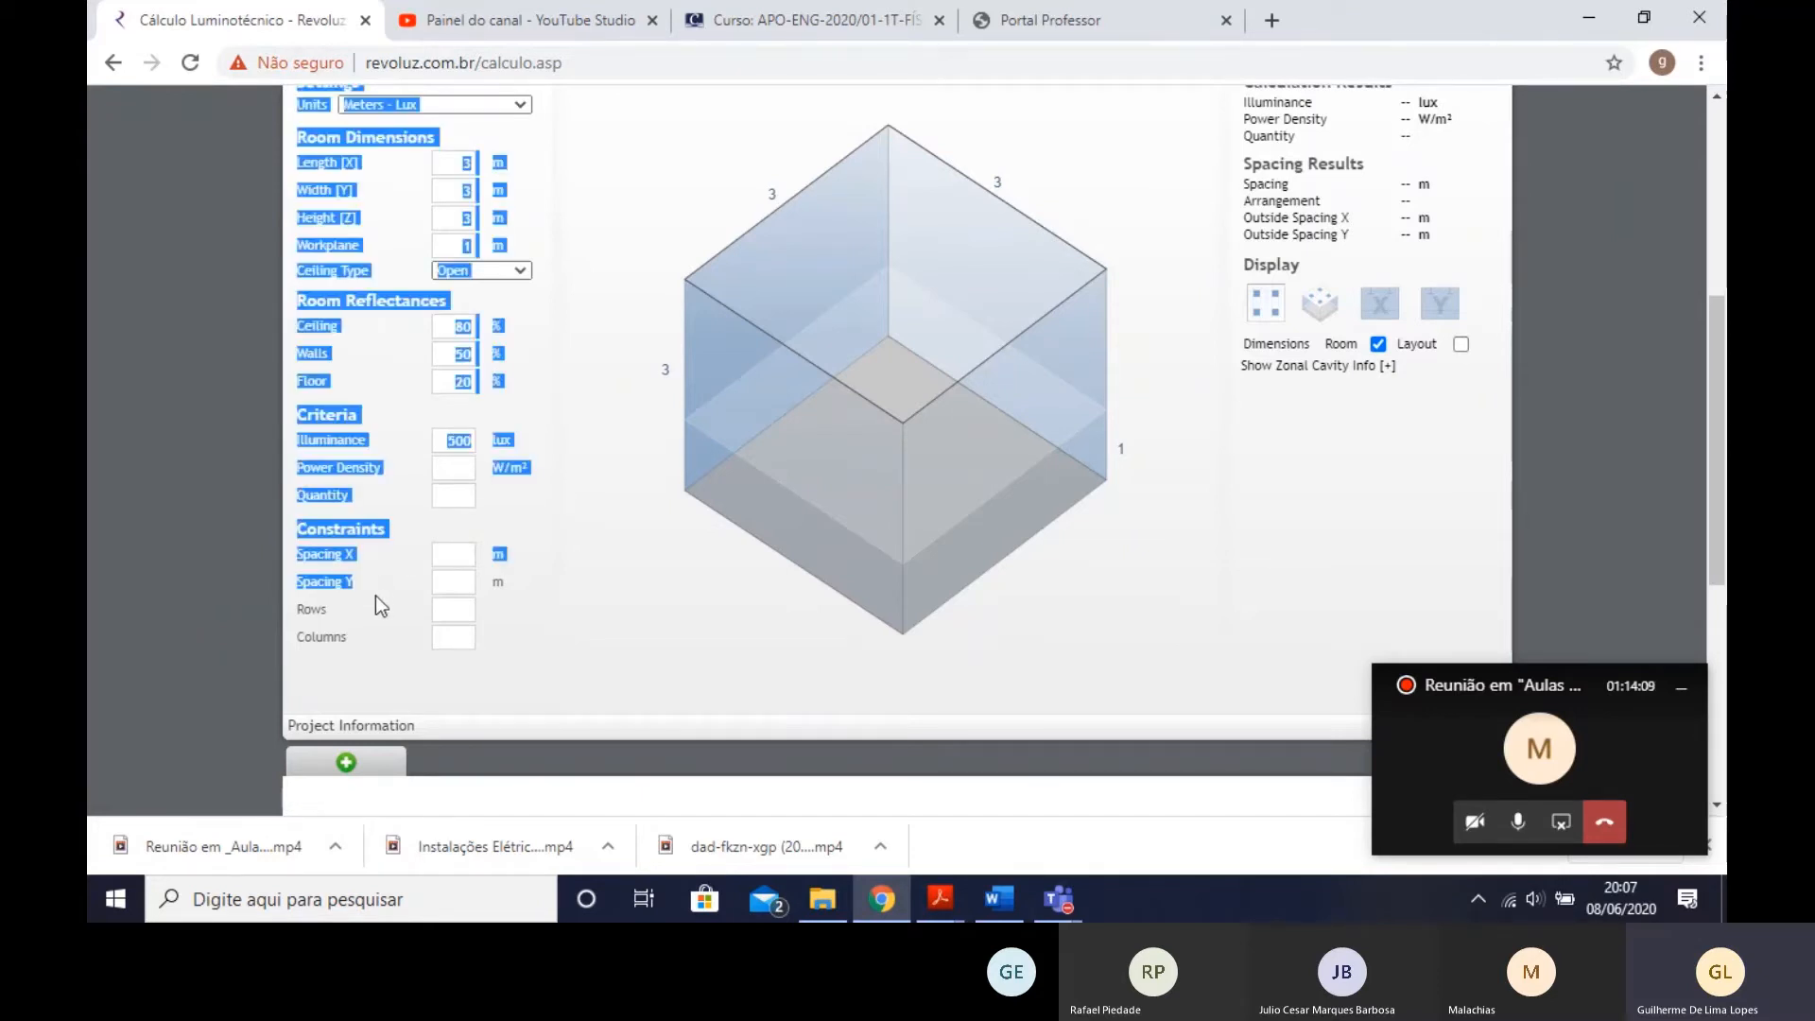
pyautogui.moveTo(342, 529); pyautogui.dragTo(384, 643)
pyautogui.click(331, 516)
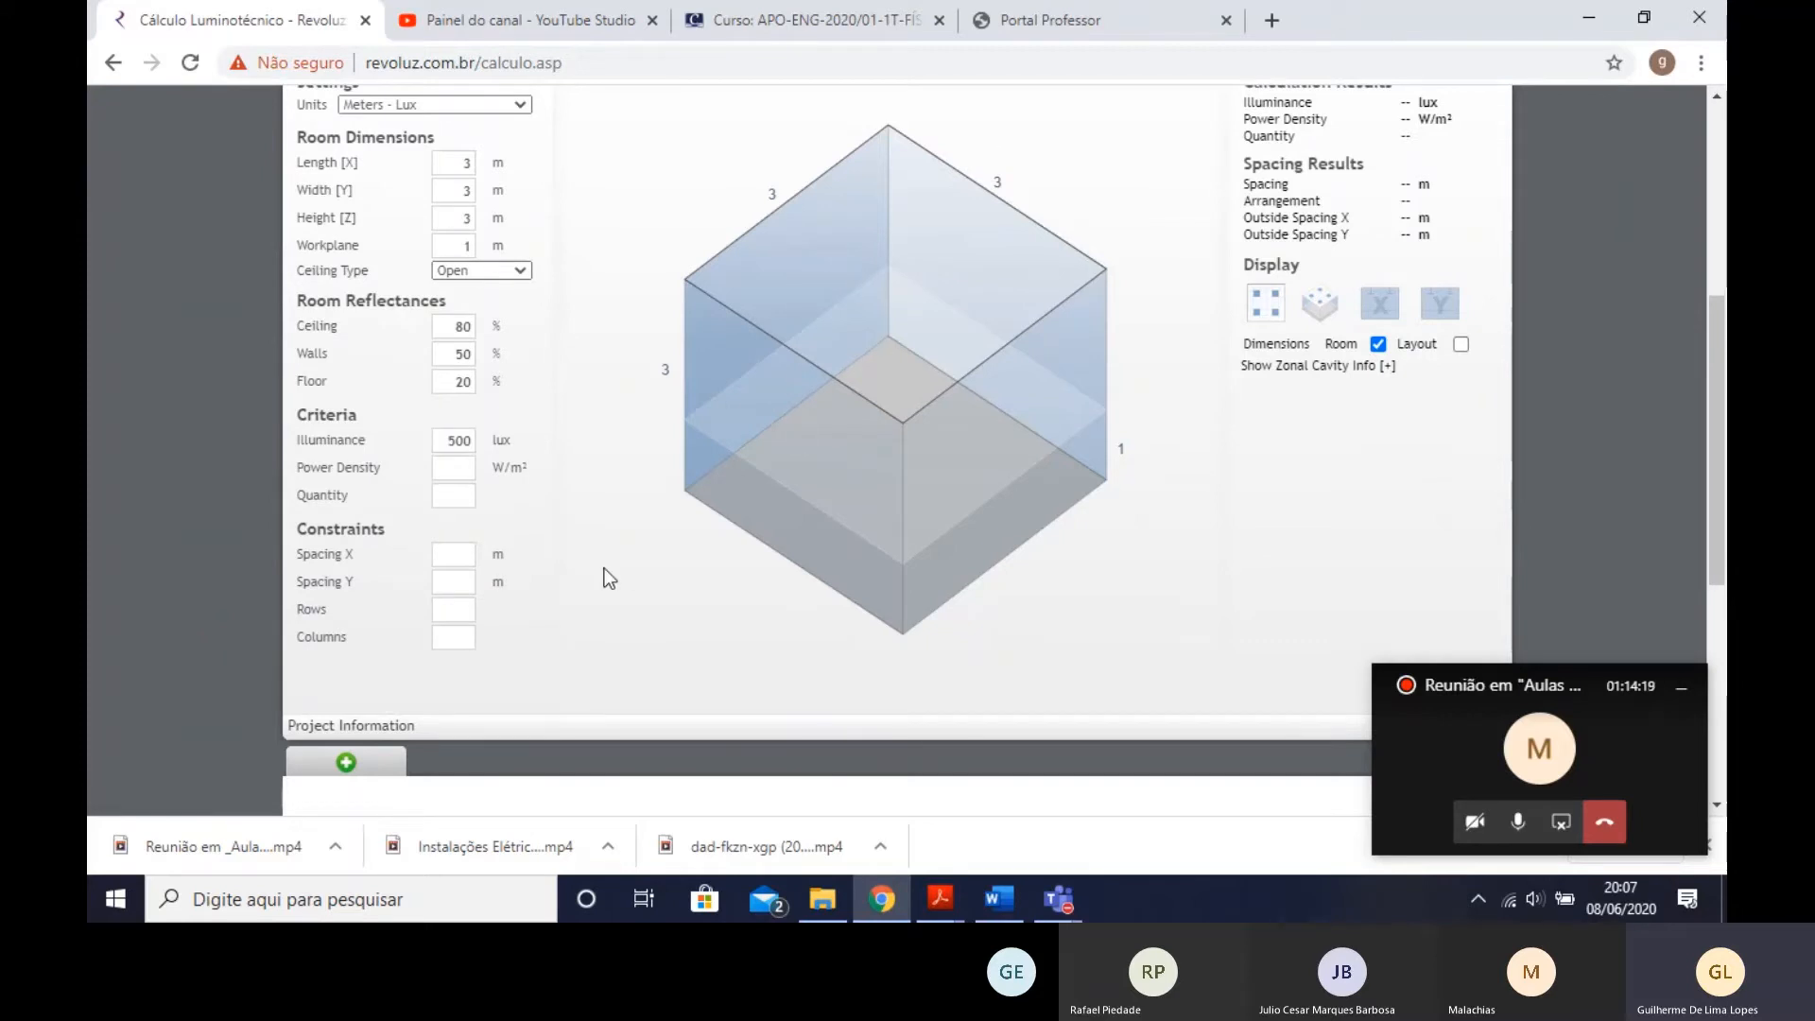
pyautogui.click(460, 606)
pyautogui.doubleClick(459, 440)
pyautogui.scroll(-1, 646, 603)
pyautogui.scroll(5, 869, 574)
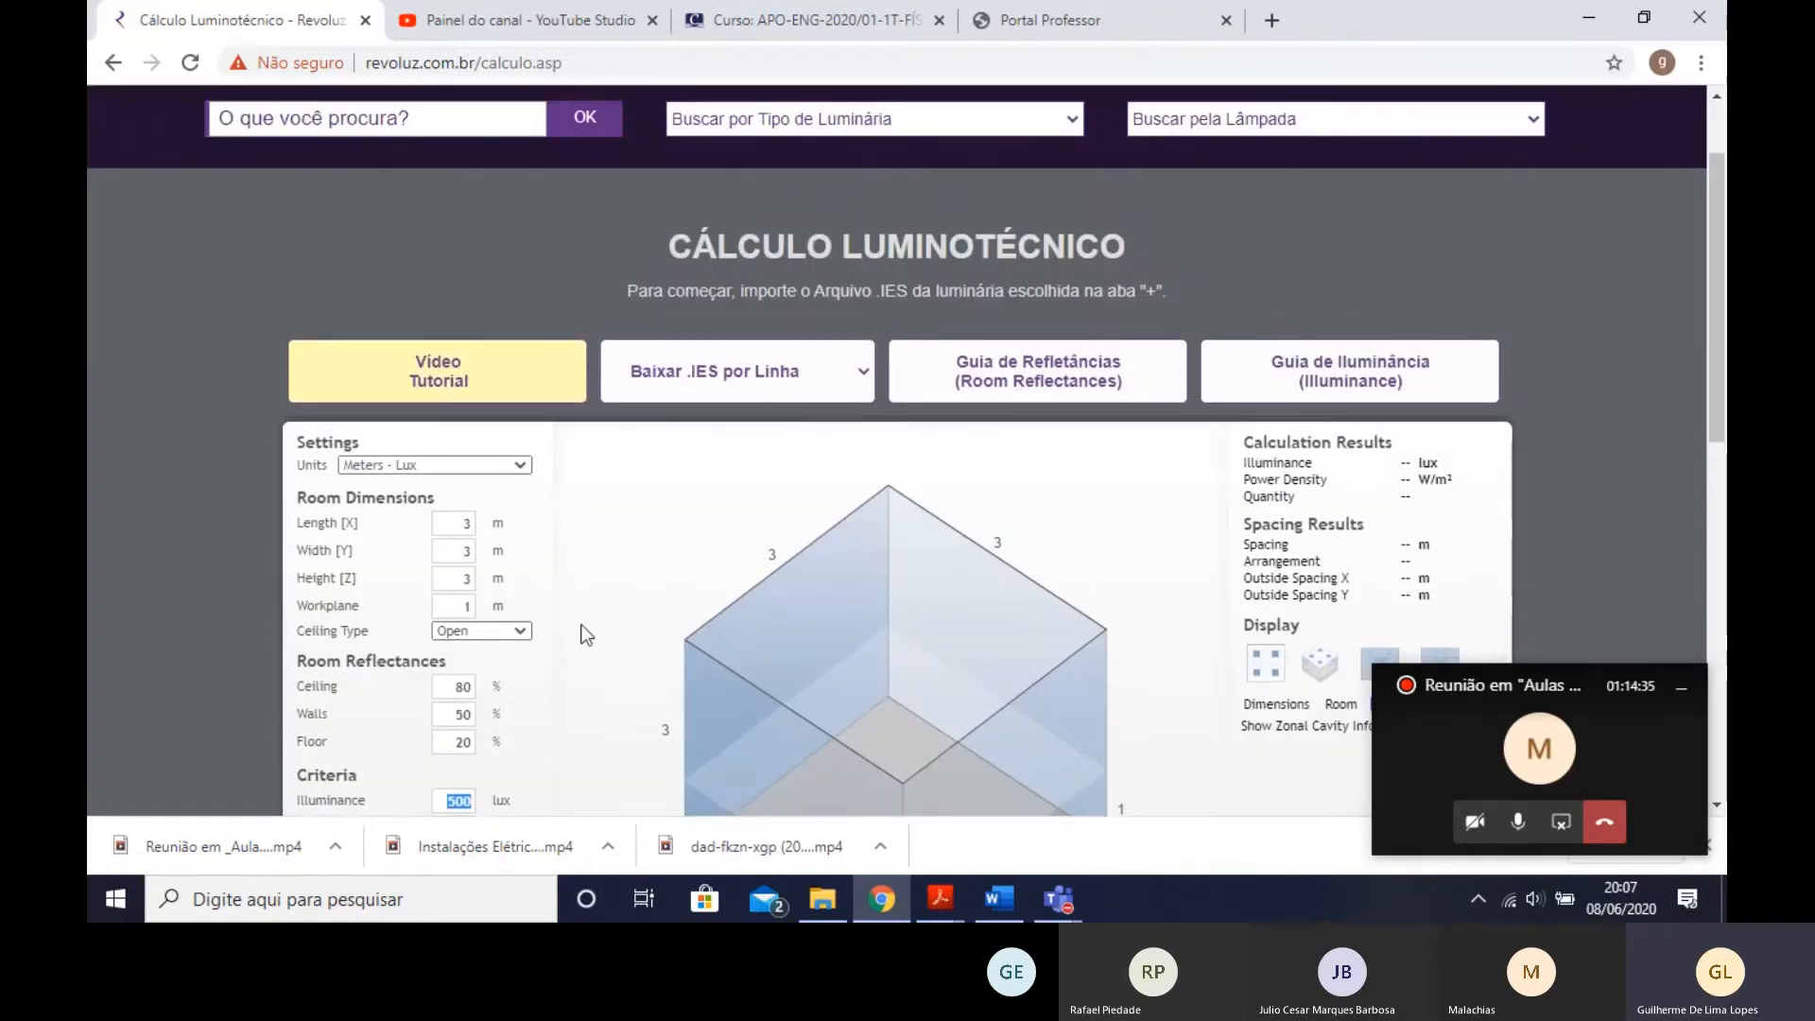
pyautogui.scroll(-4, 467, 435)
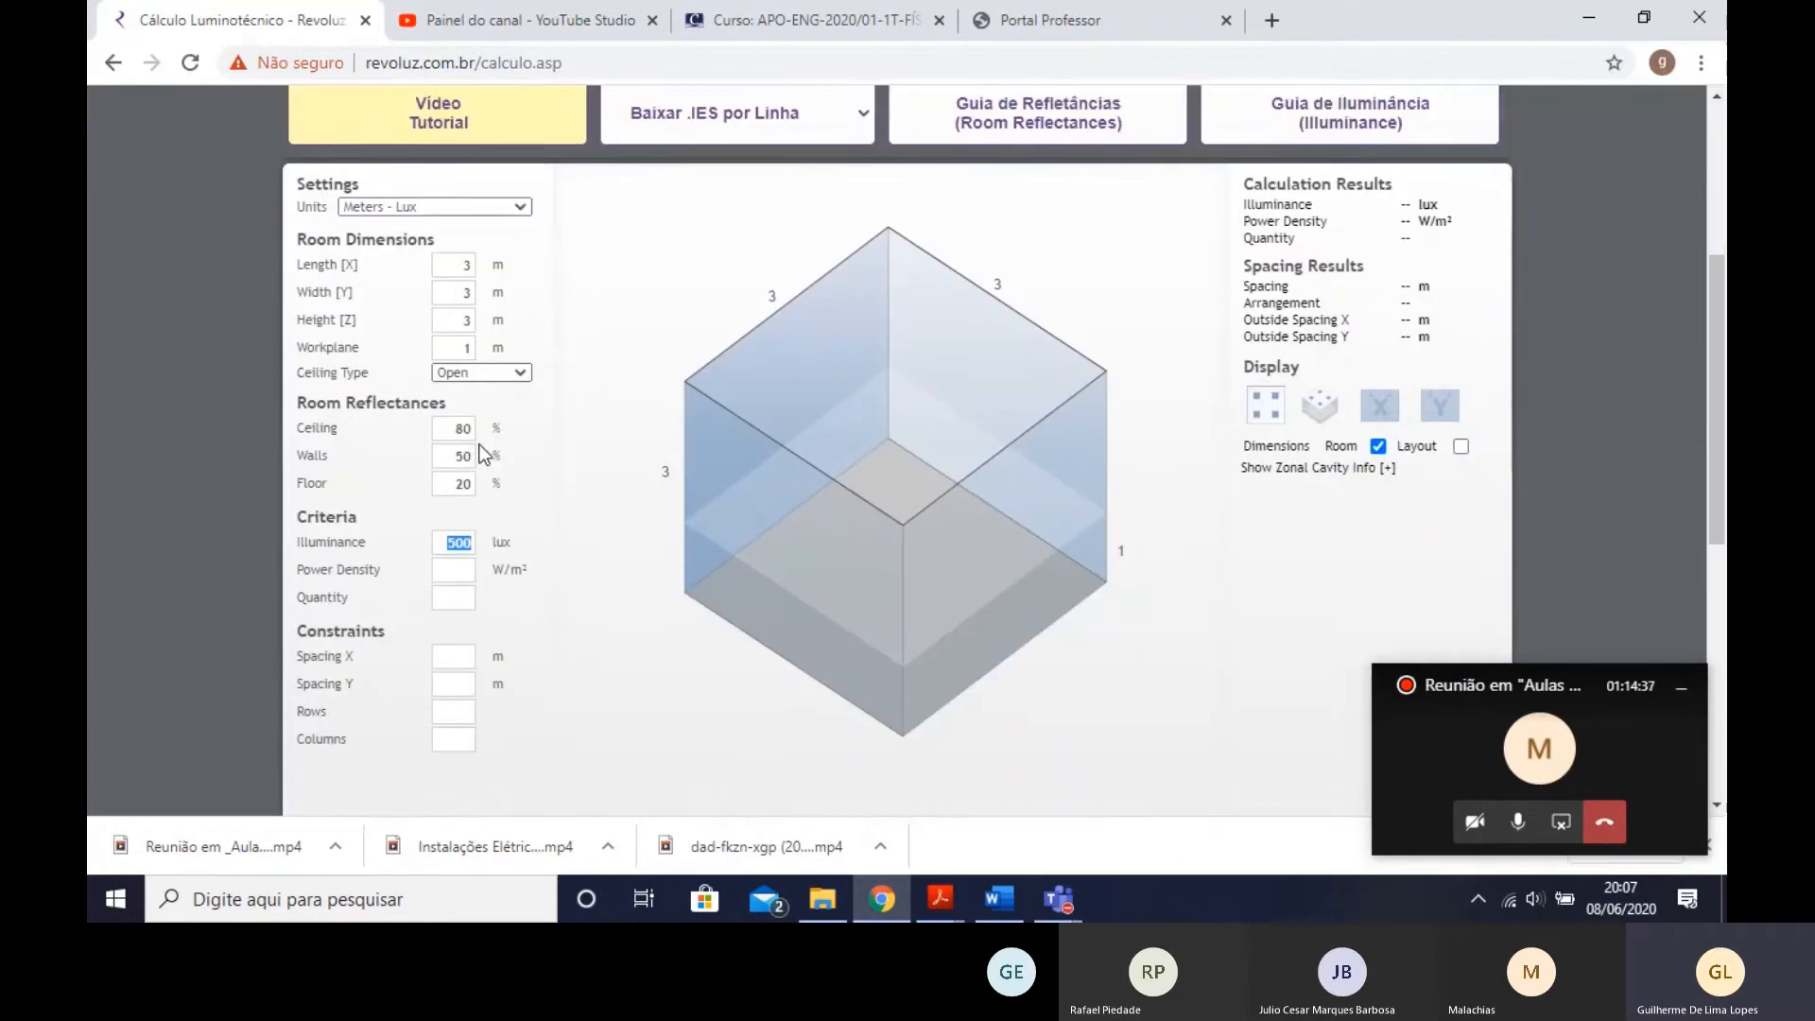
pyautogui.scroll(-1, 586, 524)
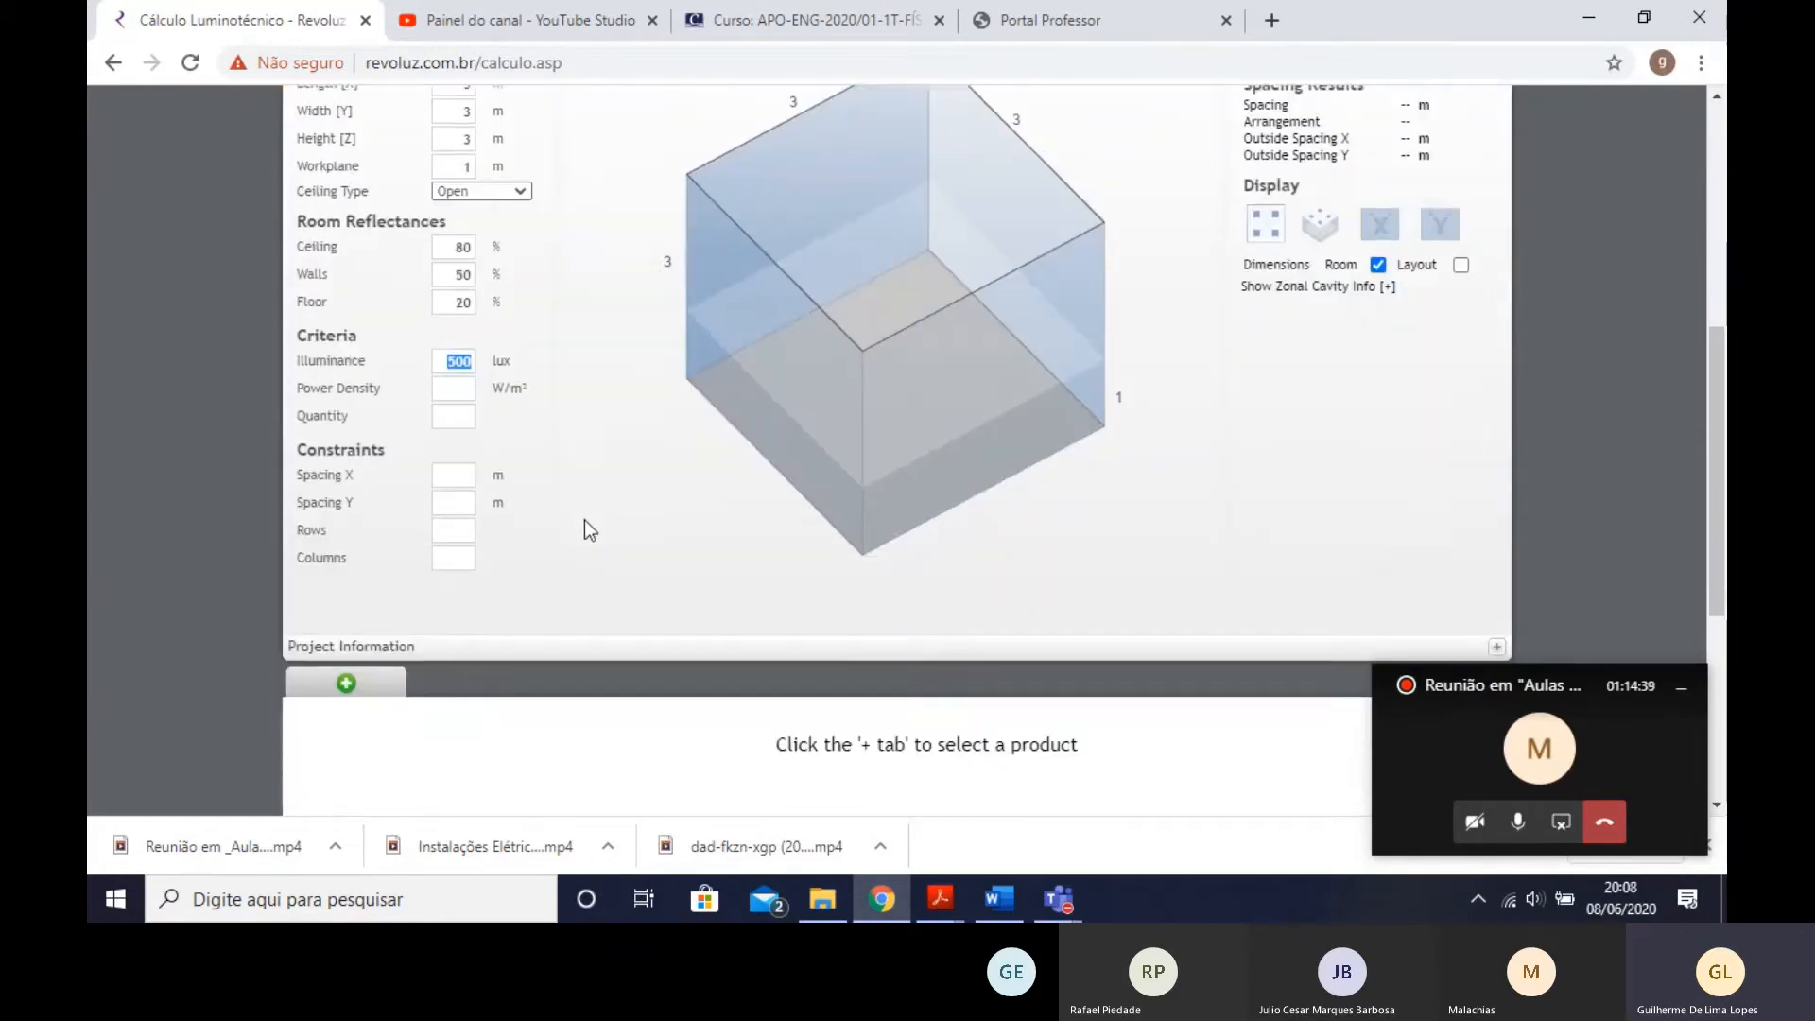
# - Open the product selection dialog for adding a luminaire to the calculation
pyautogui.moveTo(956, 366)
pyautogui.mouseDown()
pyautogui.moveTo(973, 400)
pyautogui.moveTo(983, 383)
pyautogui.mouseUp()
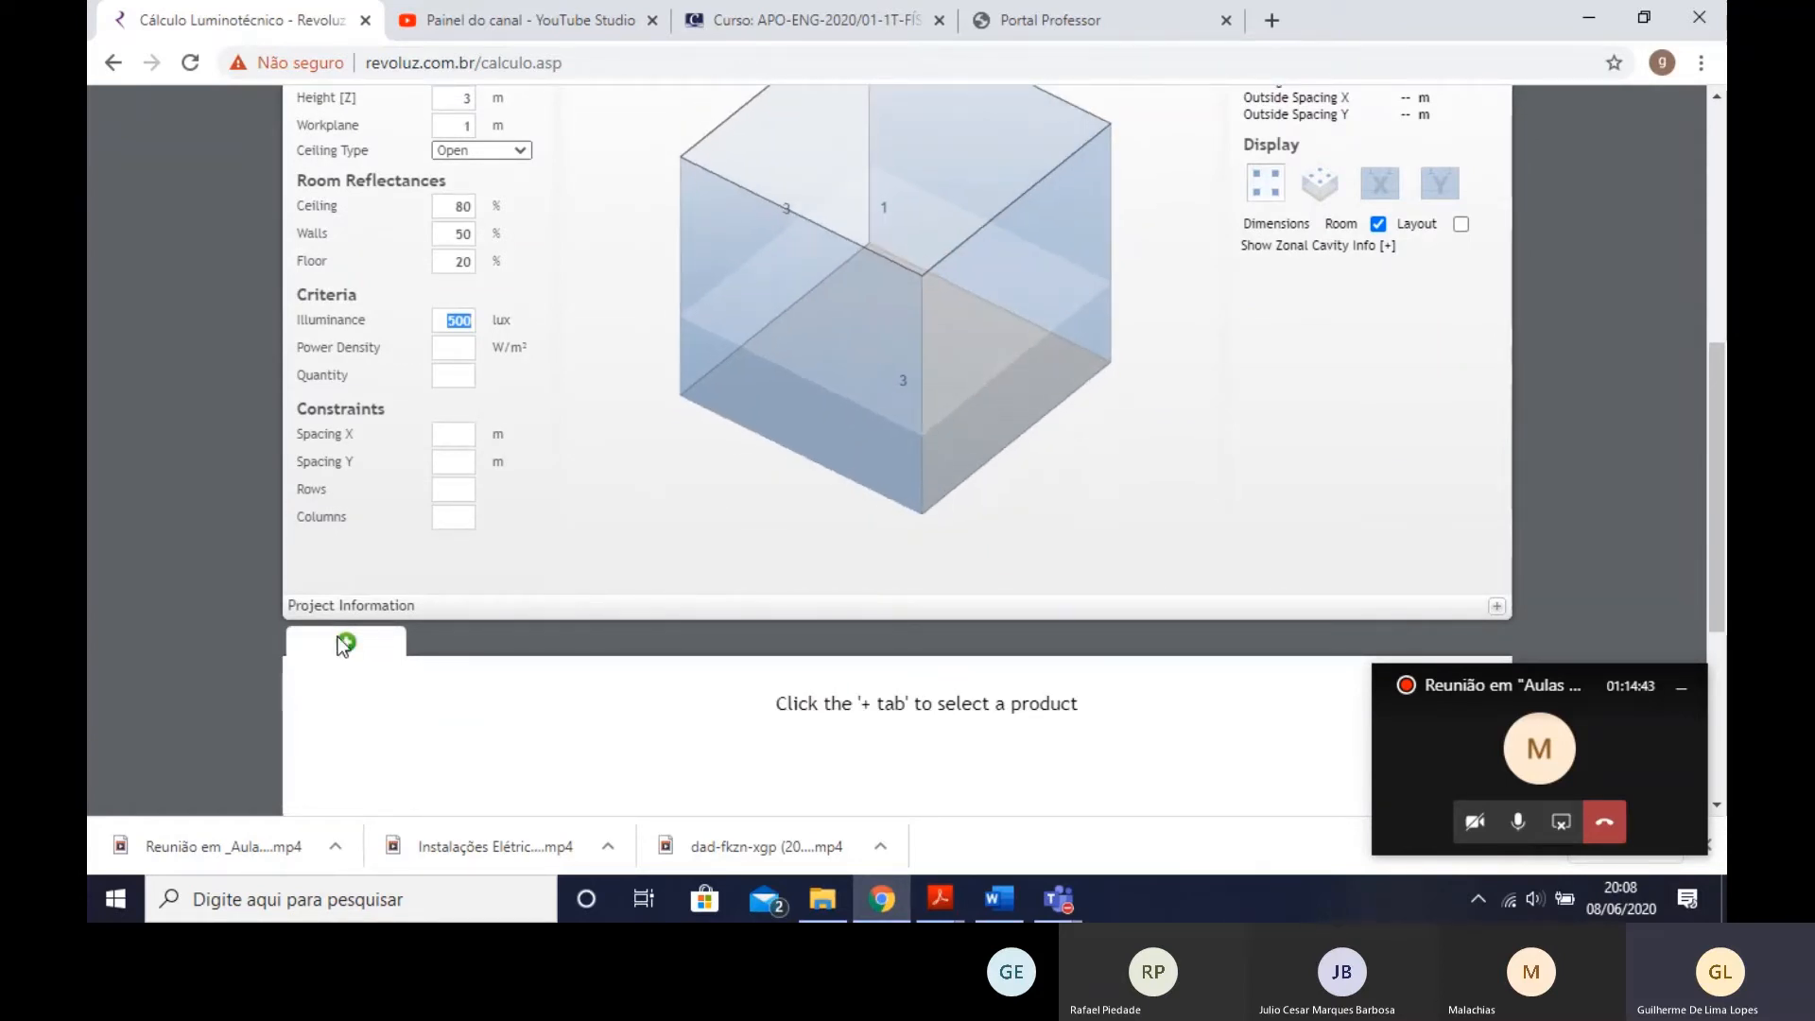
pyautogui.scroll(-2, 337, 643)
pyautogui.scroll(4, 370, 527)
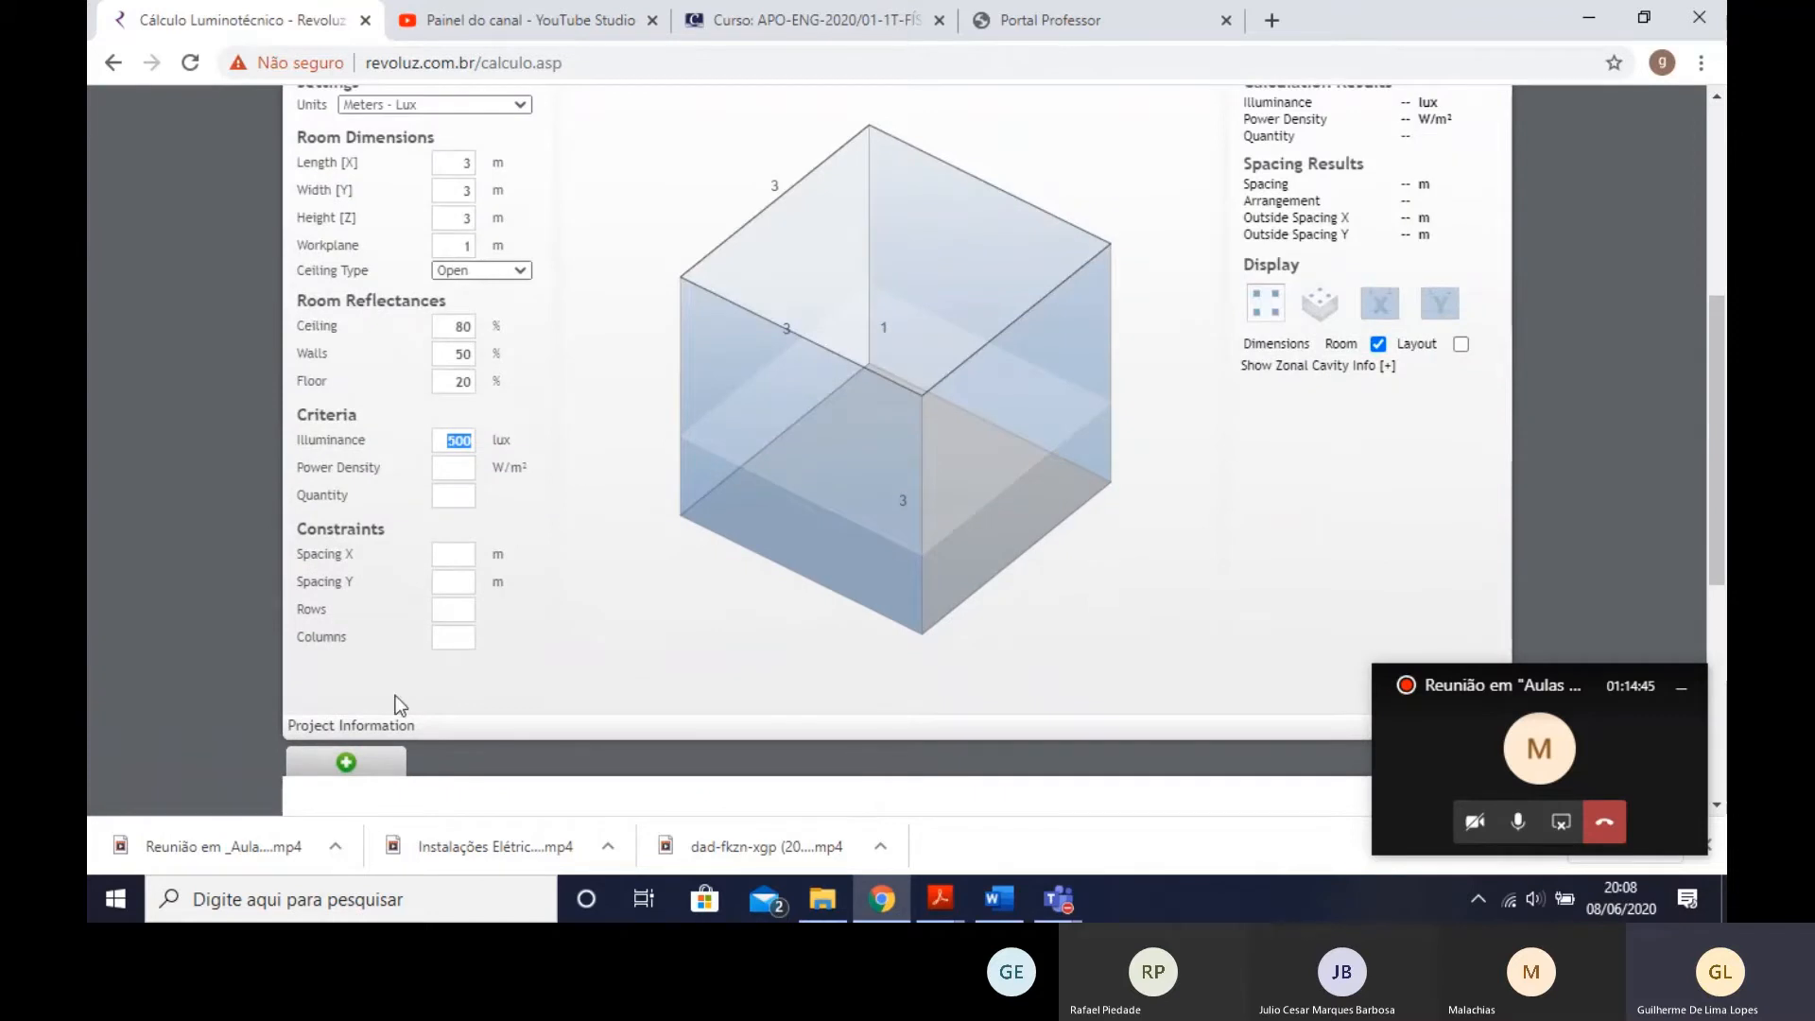
pyautogui.click(364, 767)
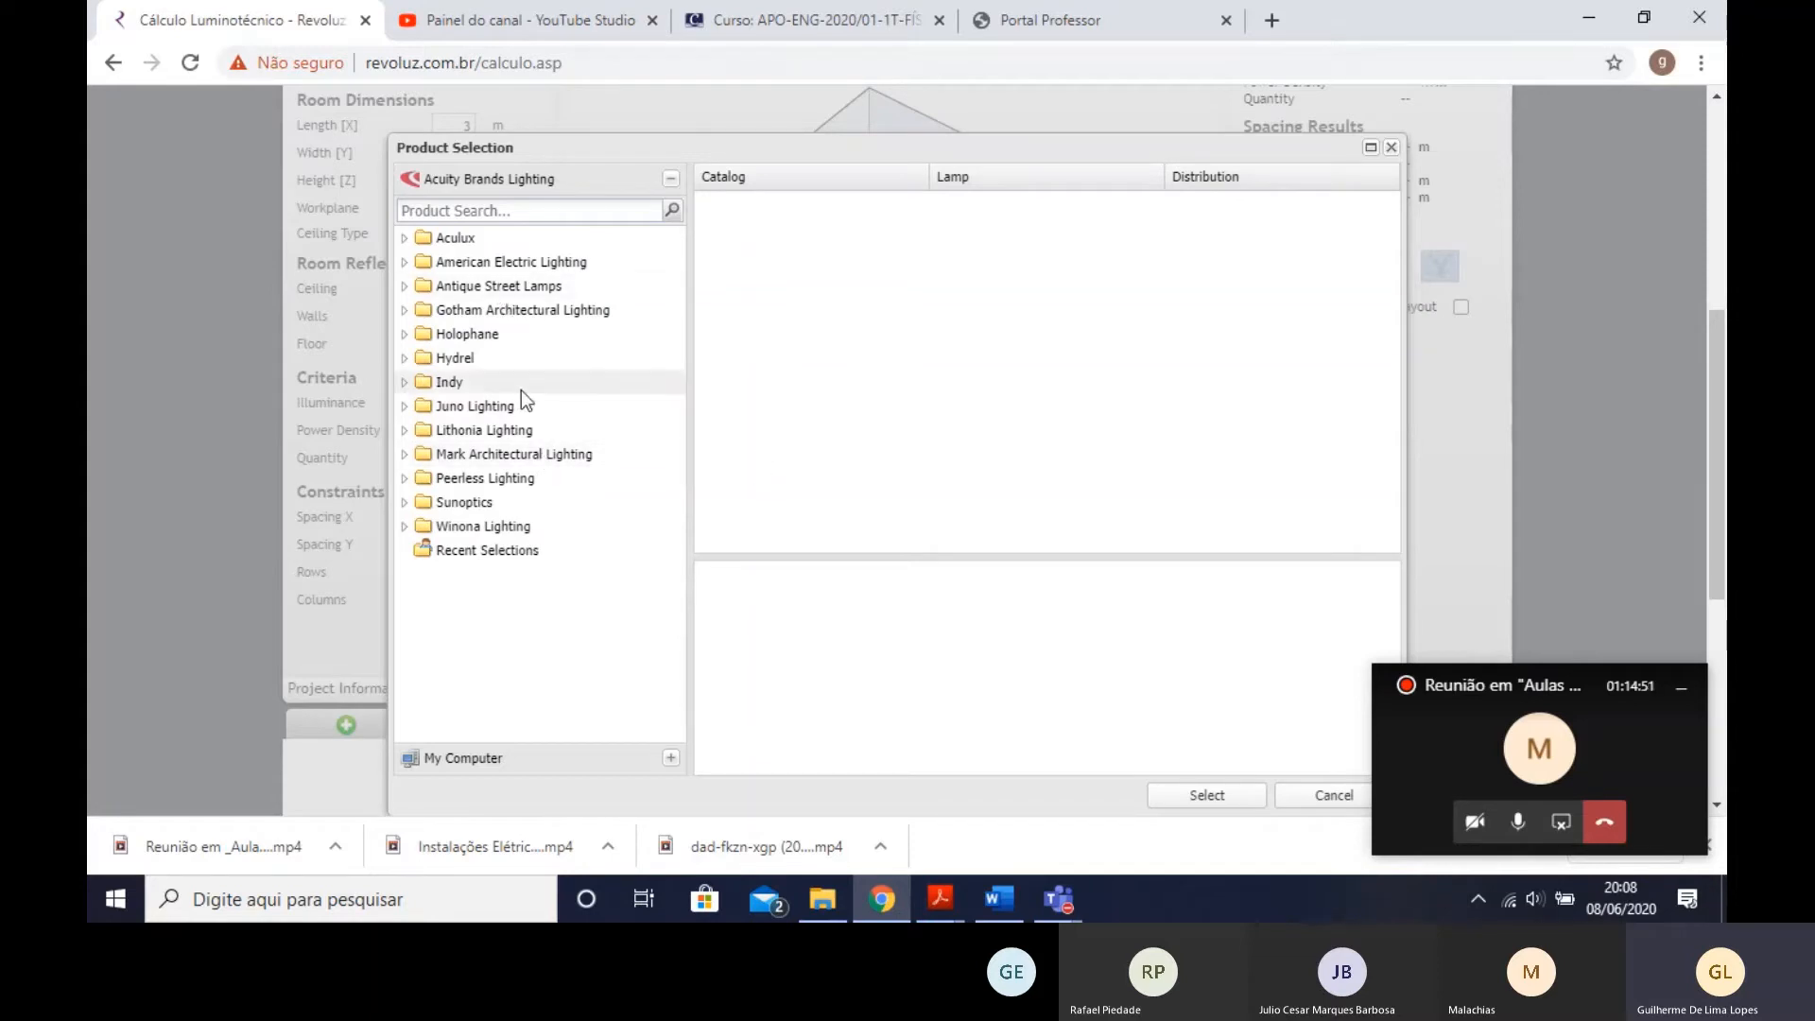
# - Browse the Aculux downlight catalog, viewing several INIT3 and INIT3SQ housings and the LN1SQ D linear recessed downlight
pyautogui.click(405, 238)
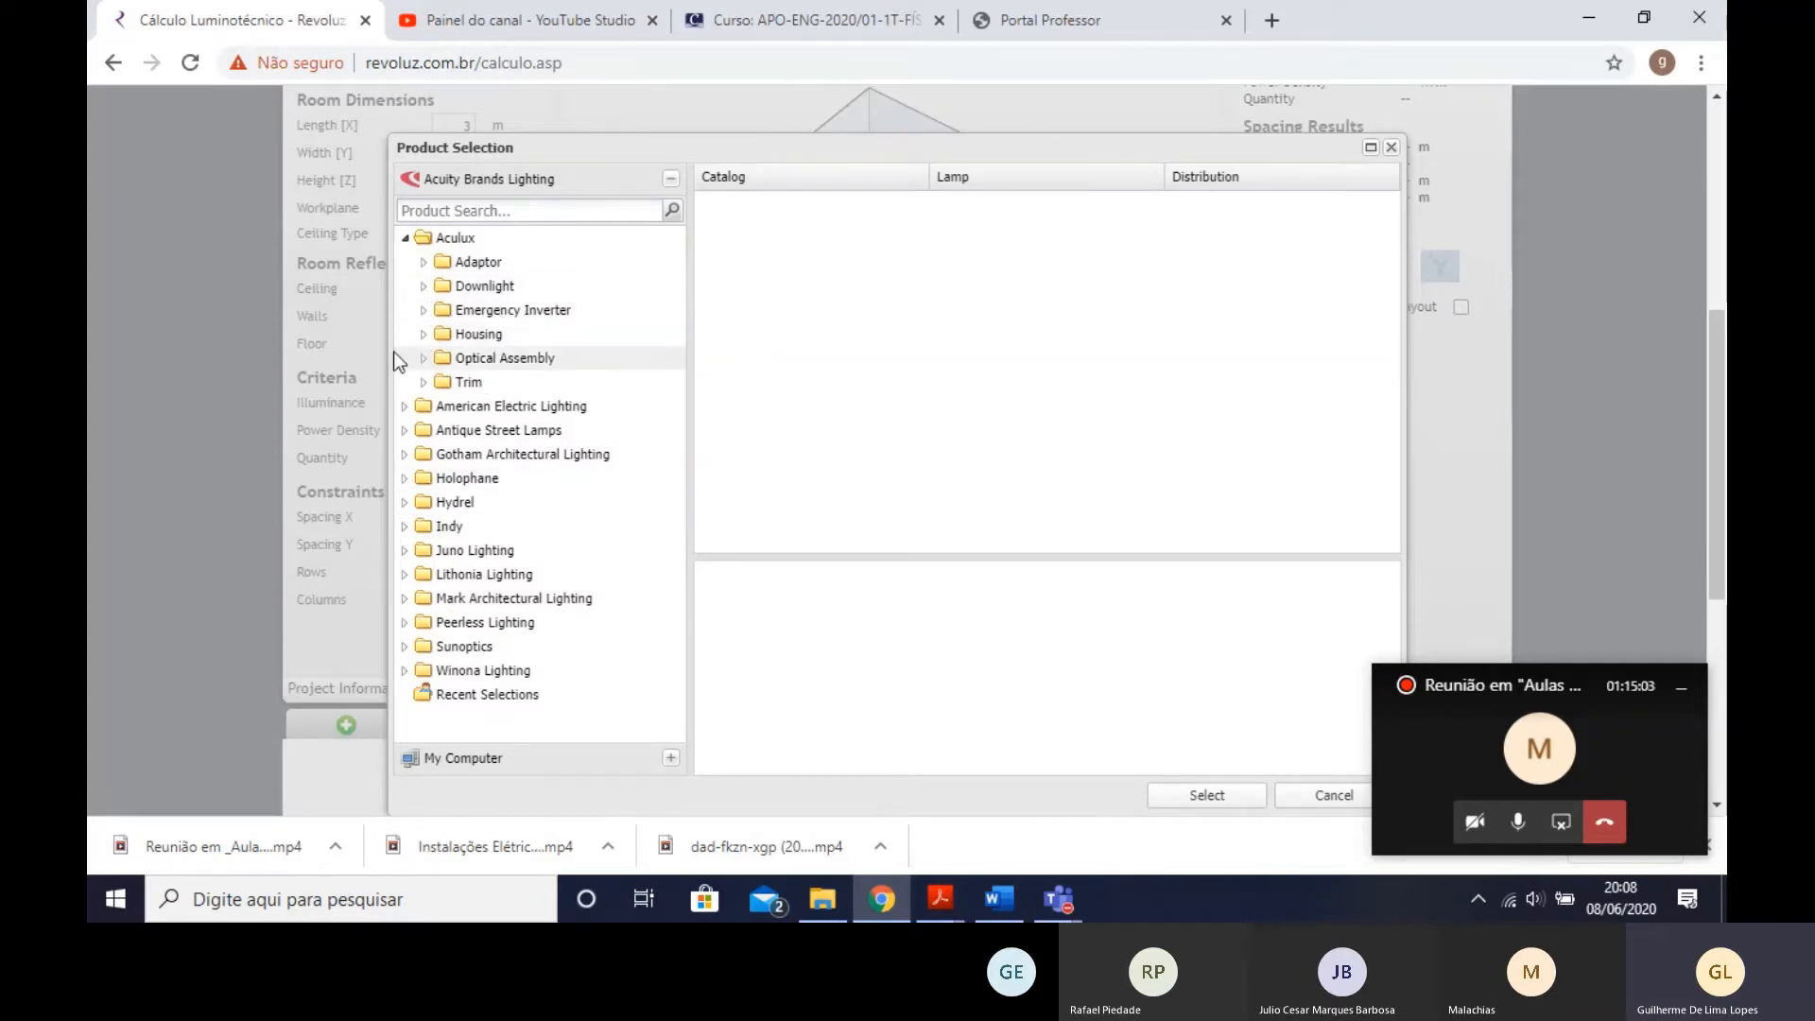
pyautogui.click(424, 287)
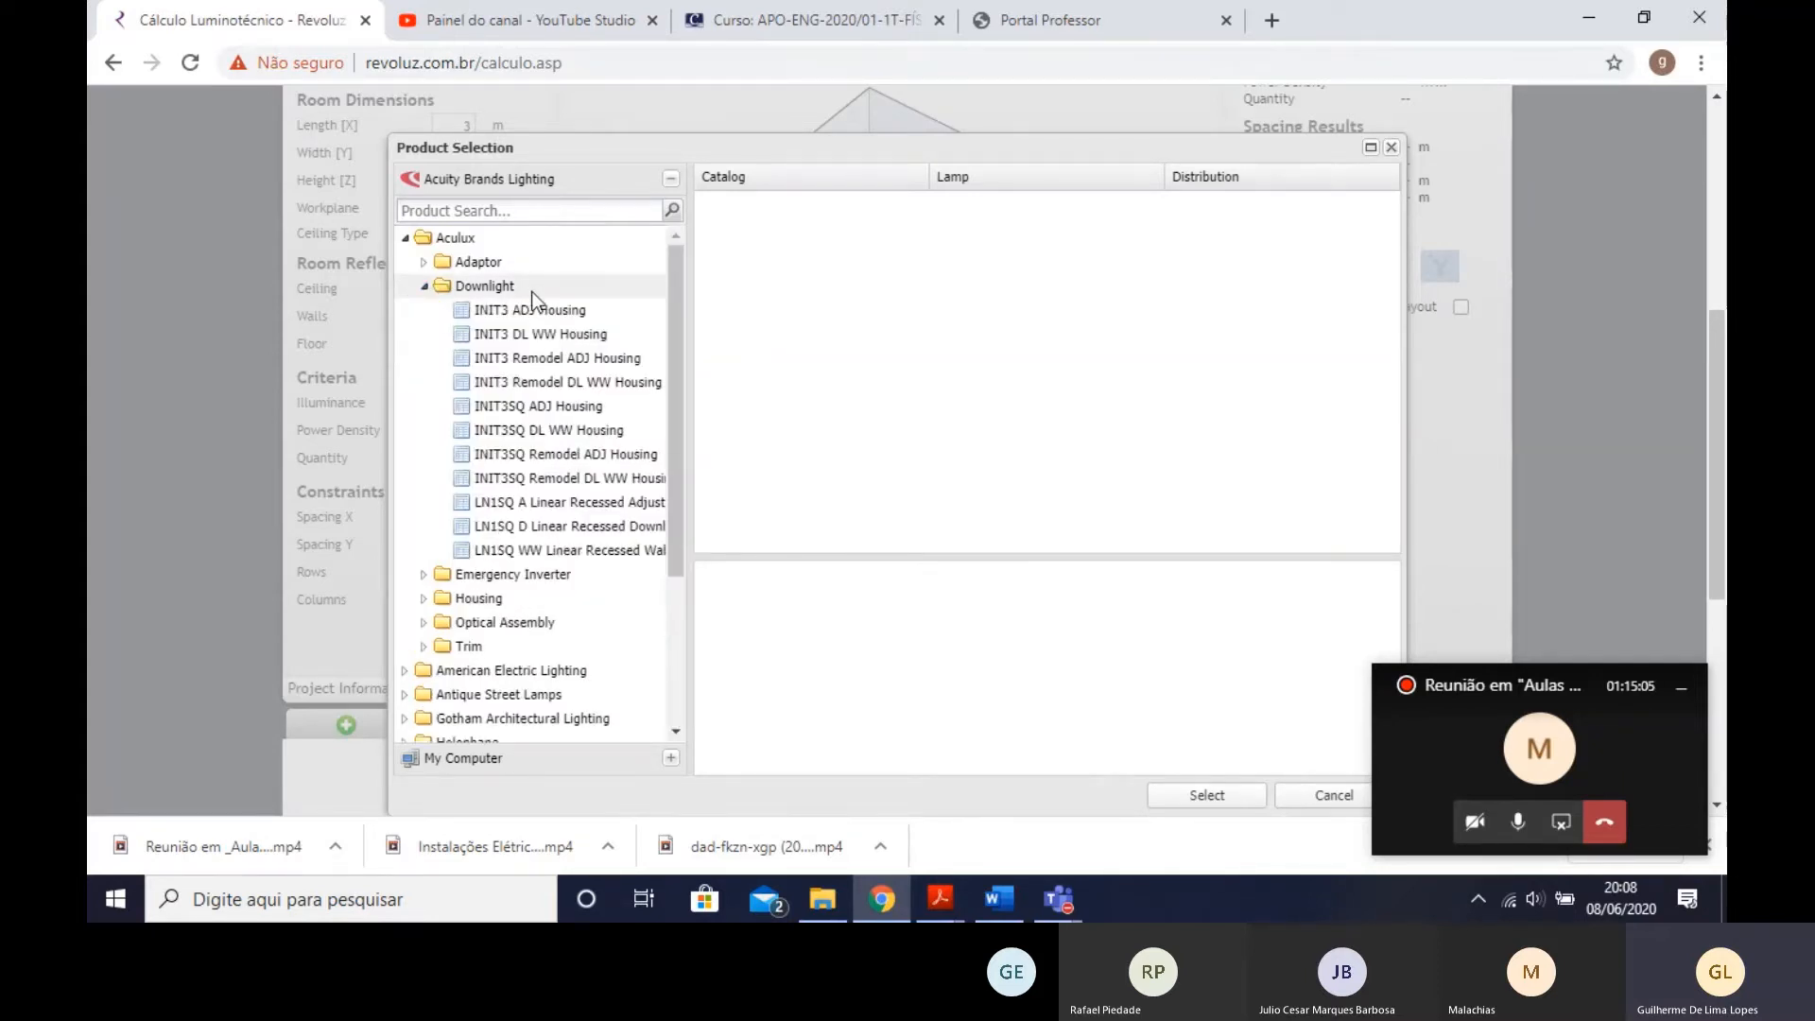
pyautogui.click(555, 310)
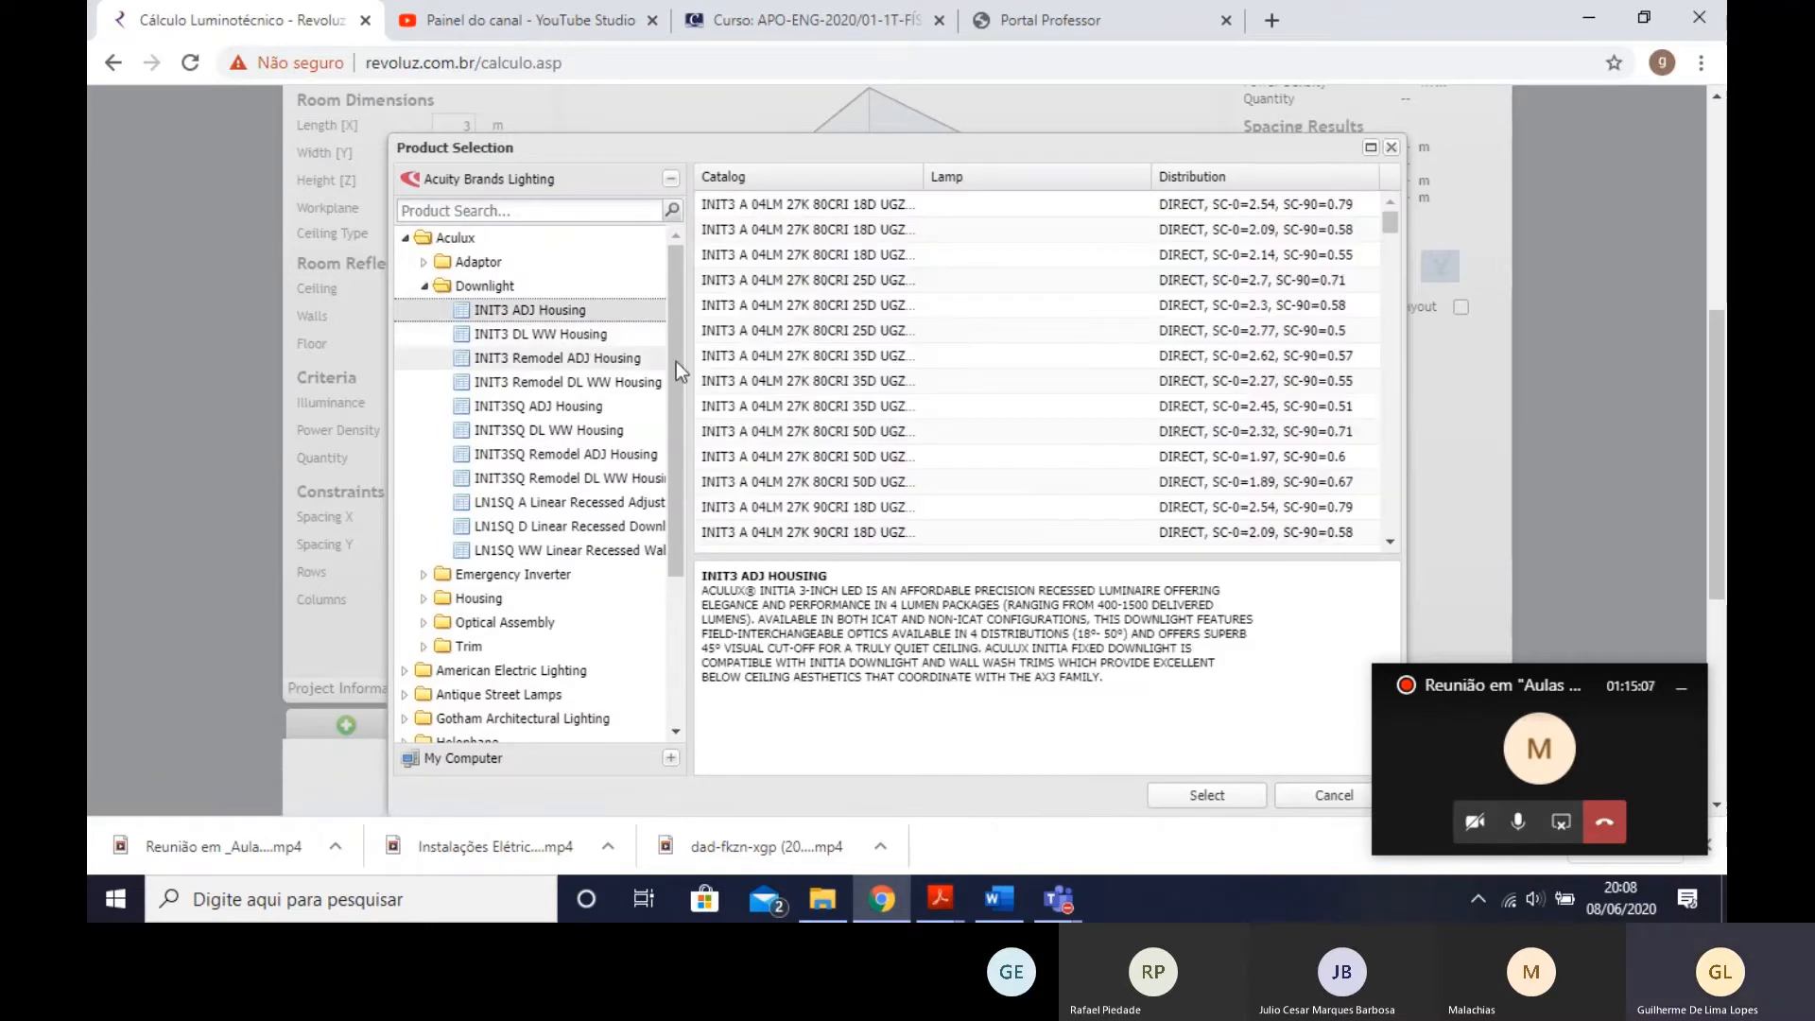
pyautogui.click(584, 359)
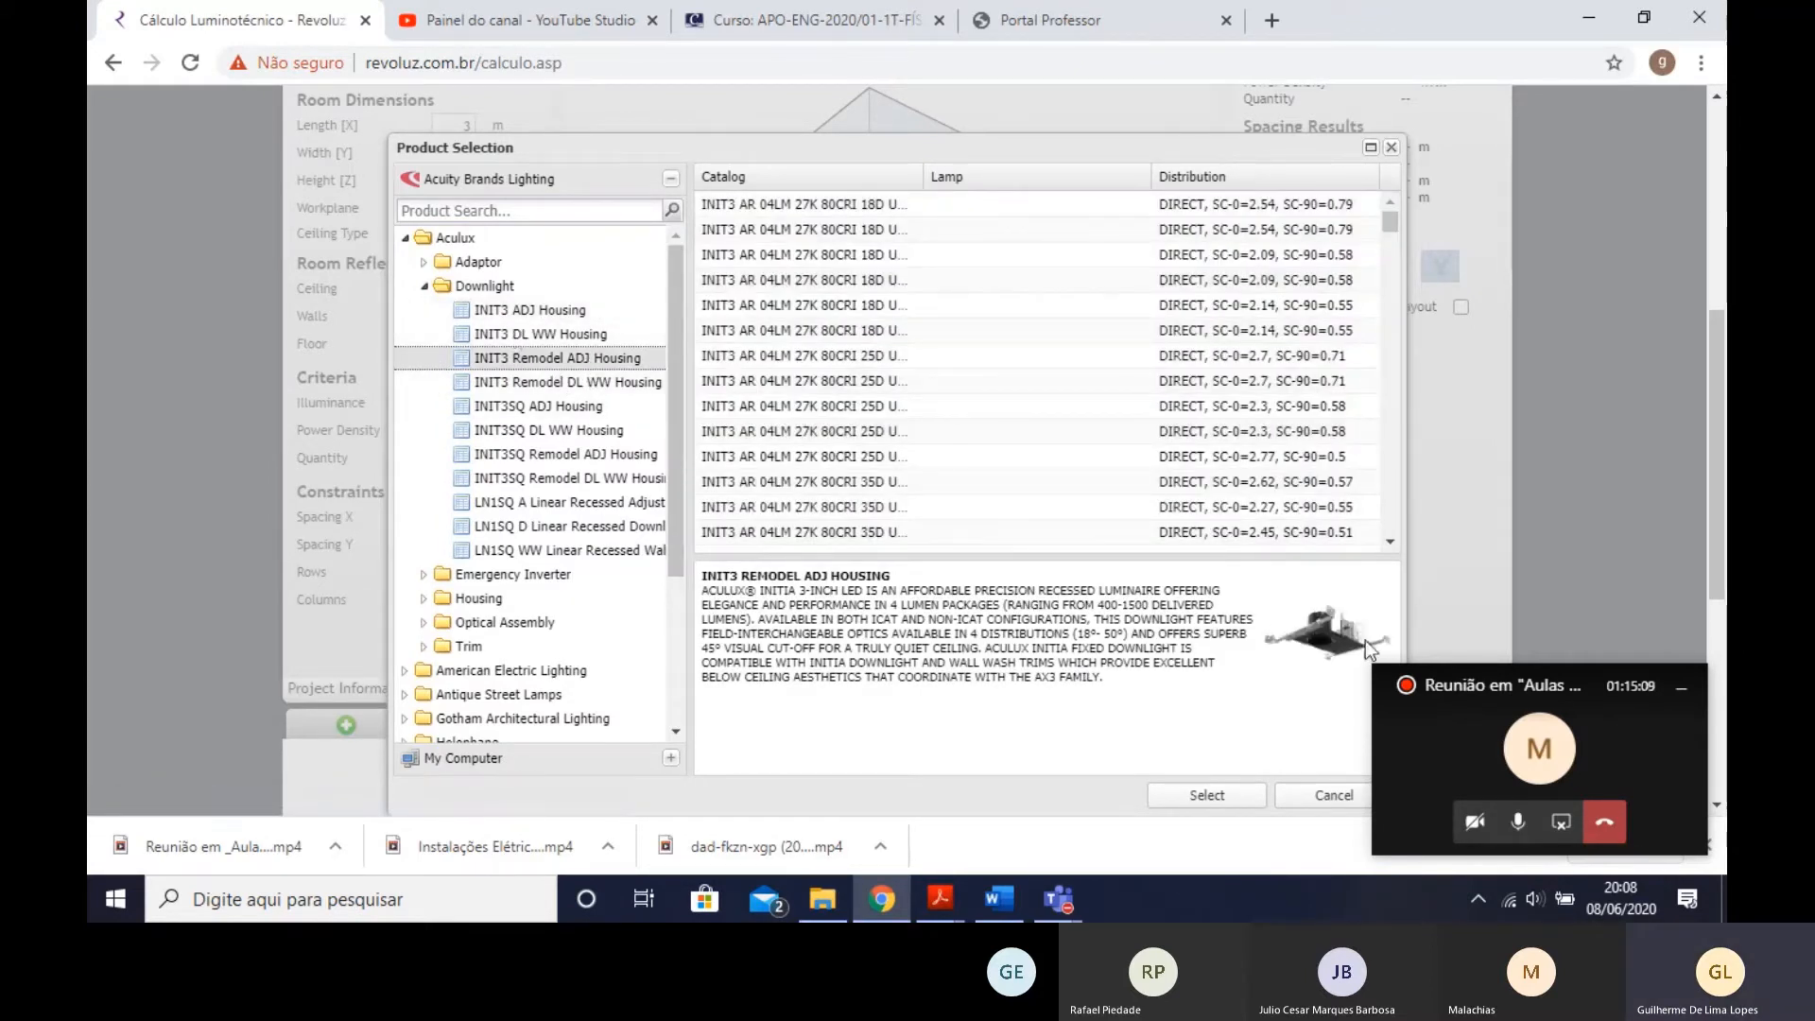
pyautogui.click(540, 382)
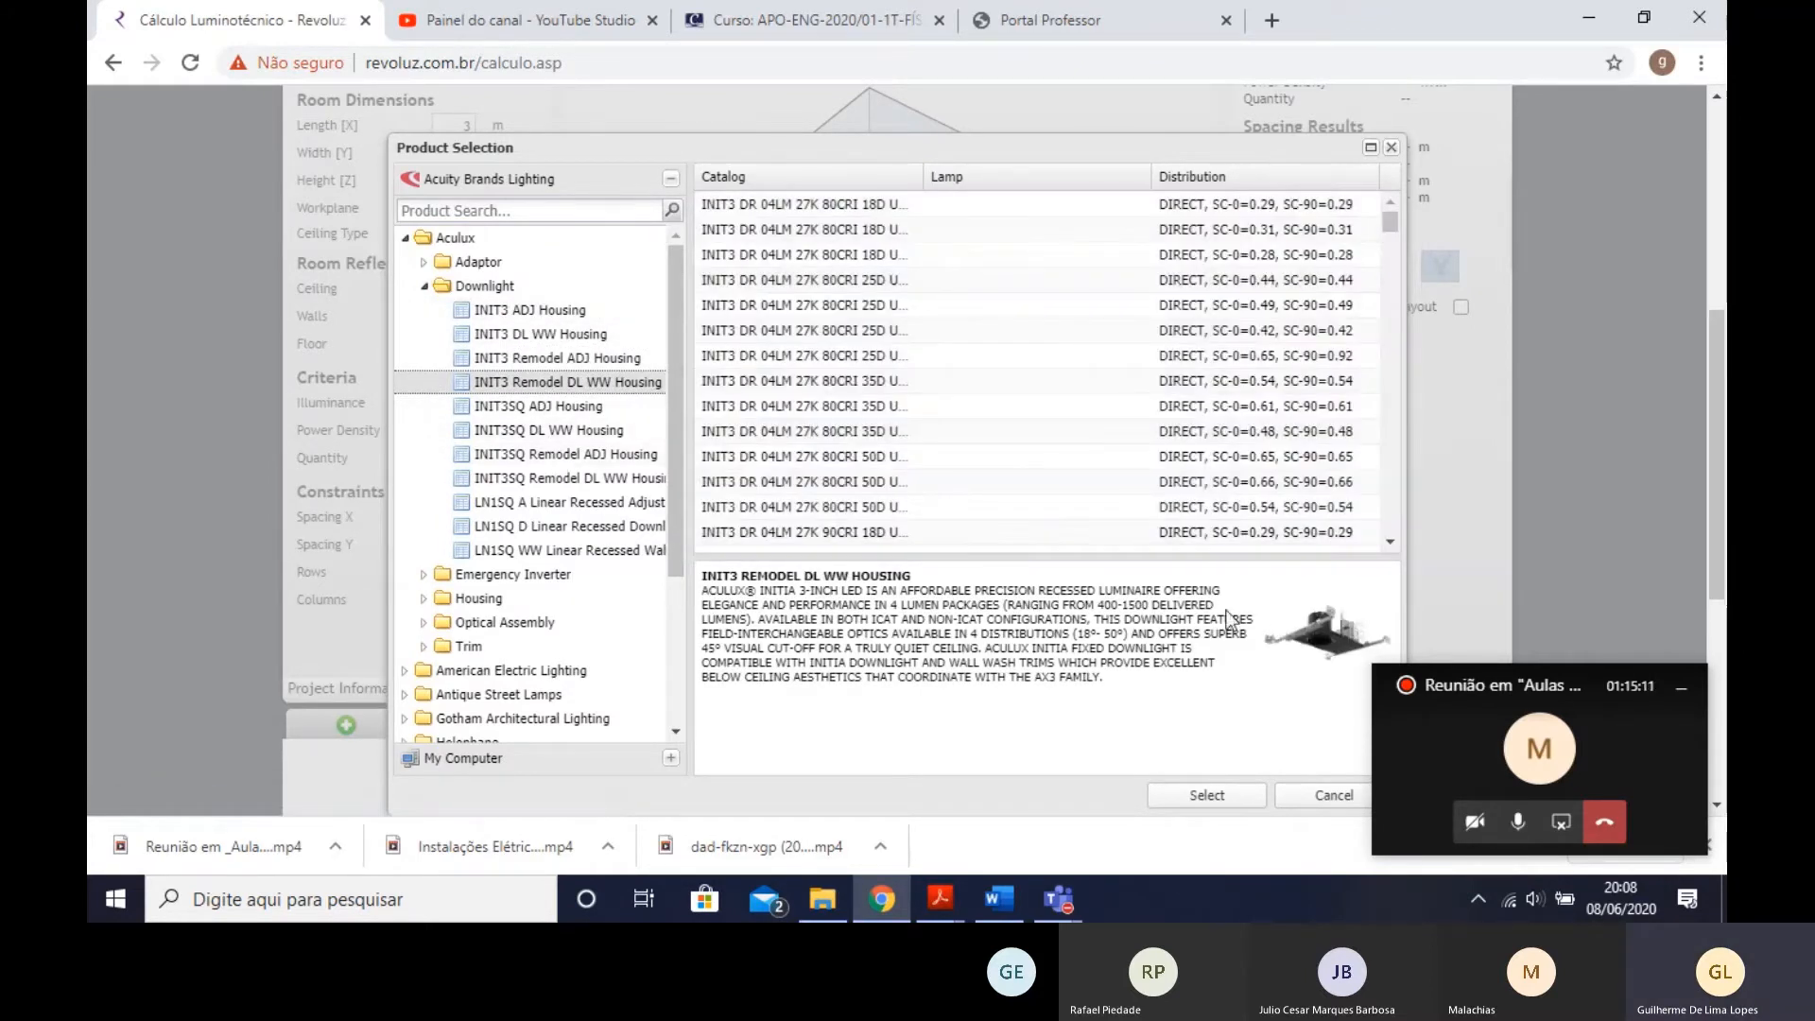
pyautogui.click(544, 454)
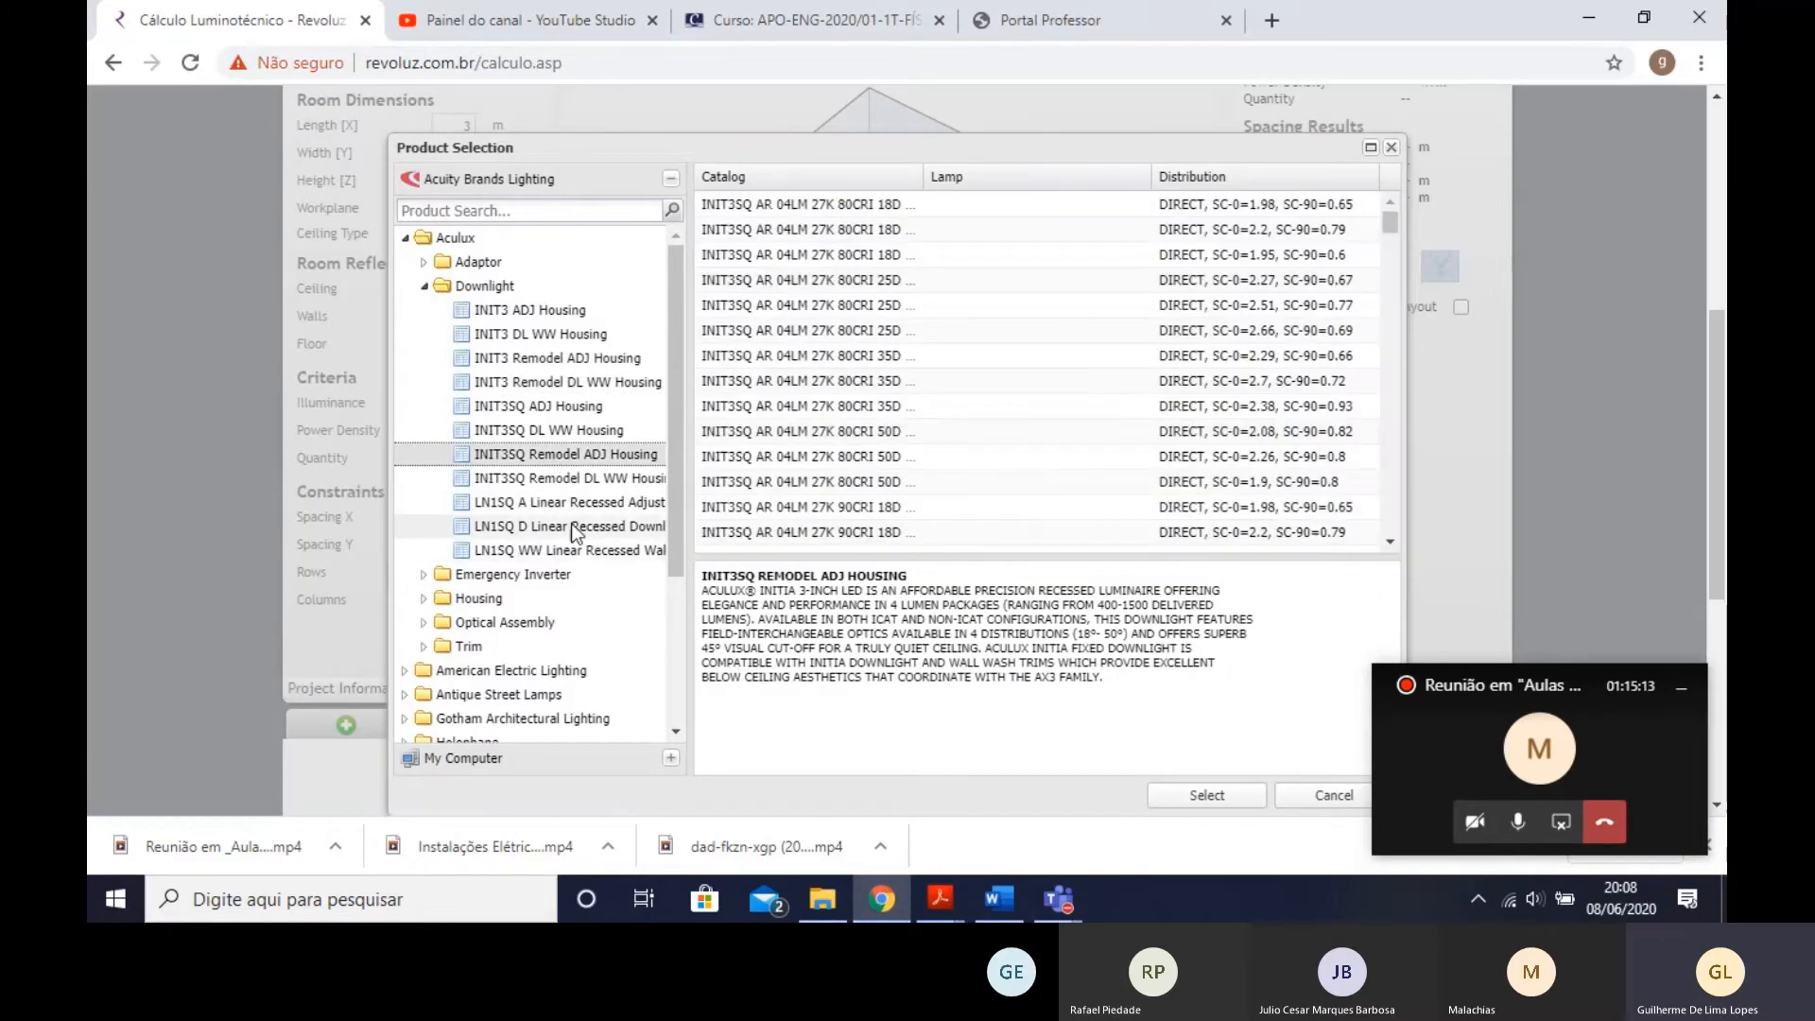
pyautogui.click(576, 526)
pyautogui.click(424, 285)
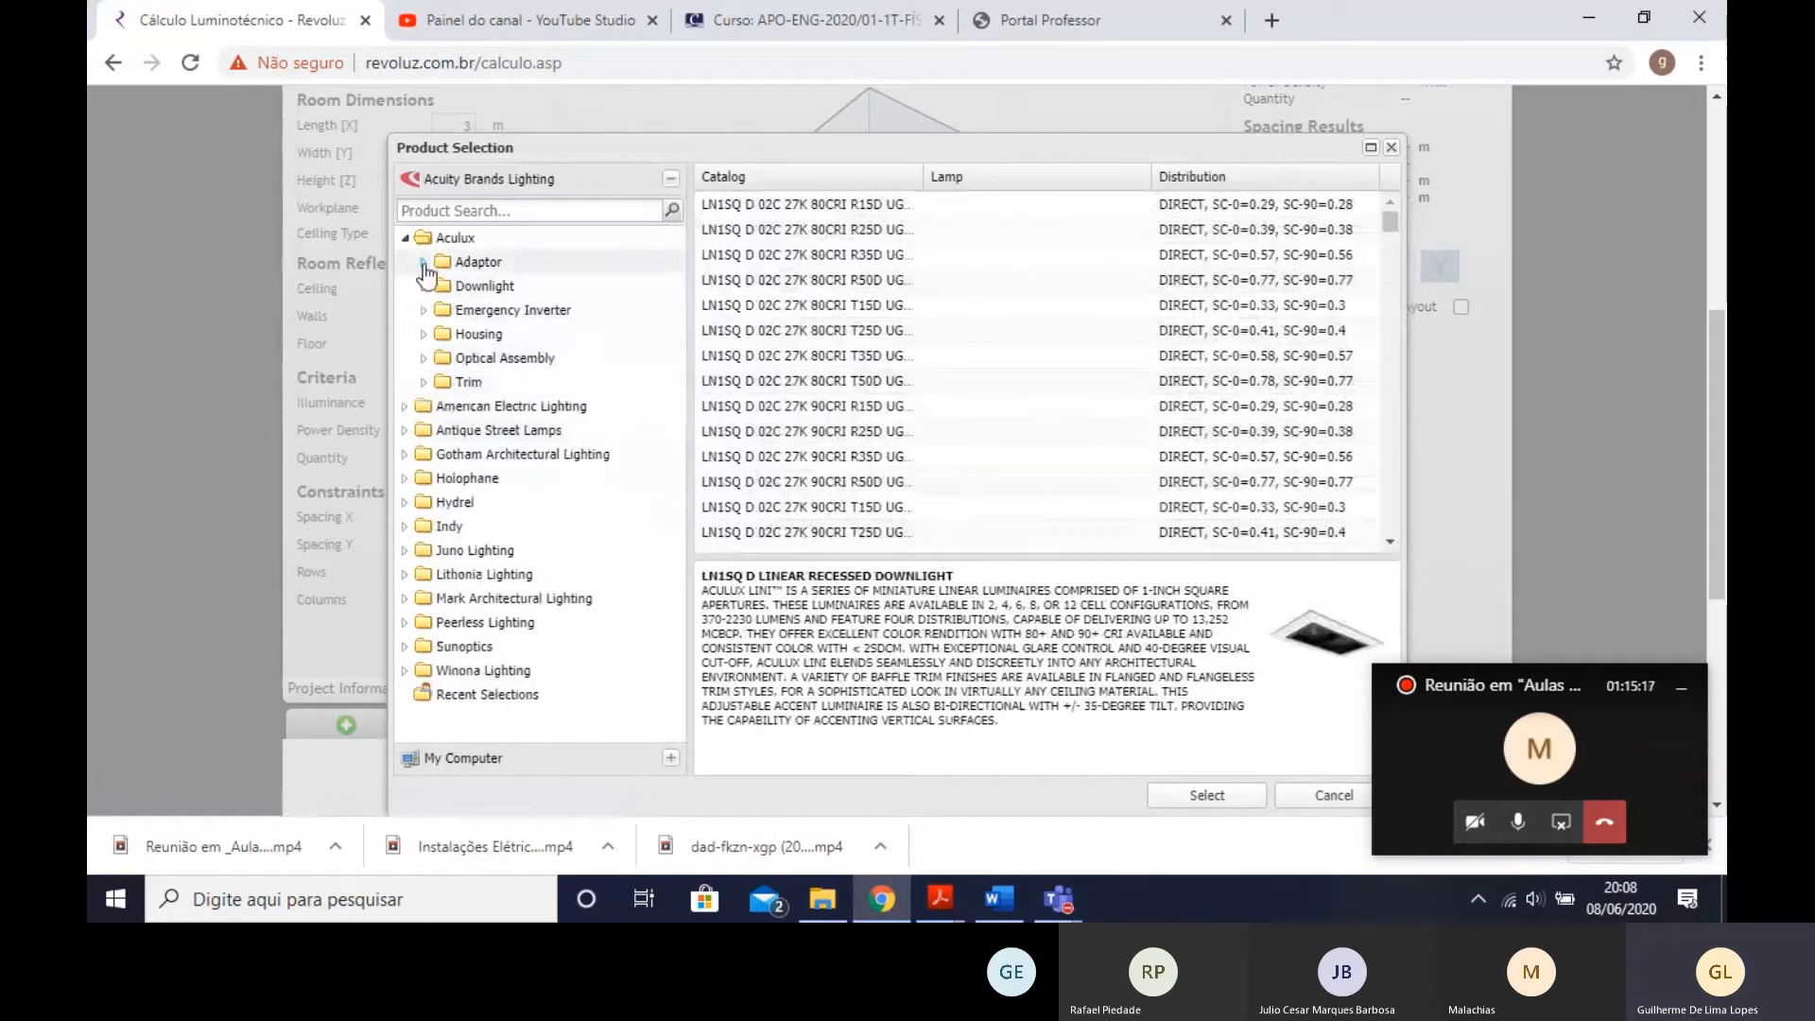
pyautogui.click(405, 237)
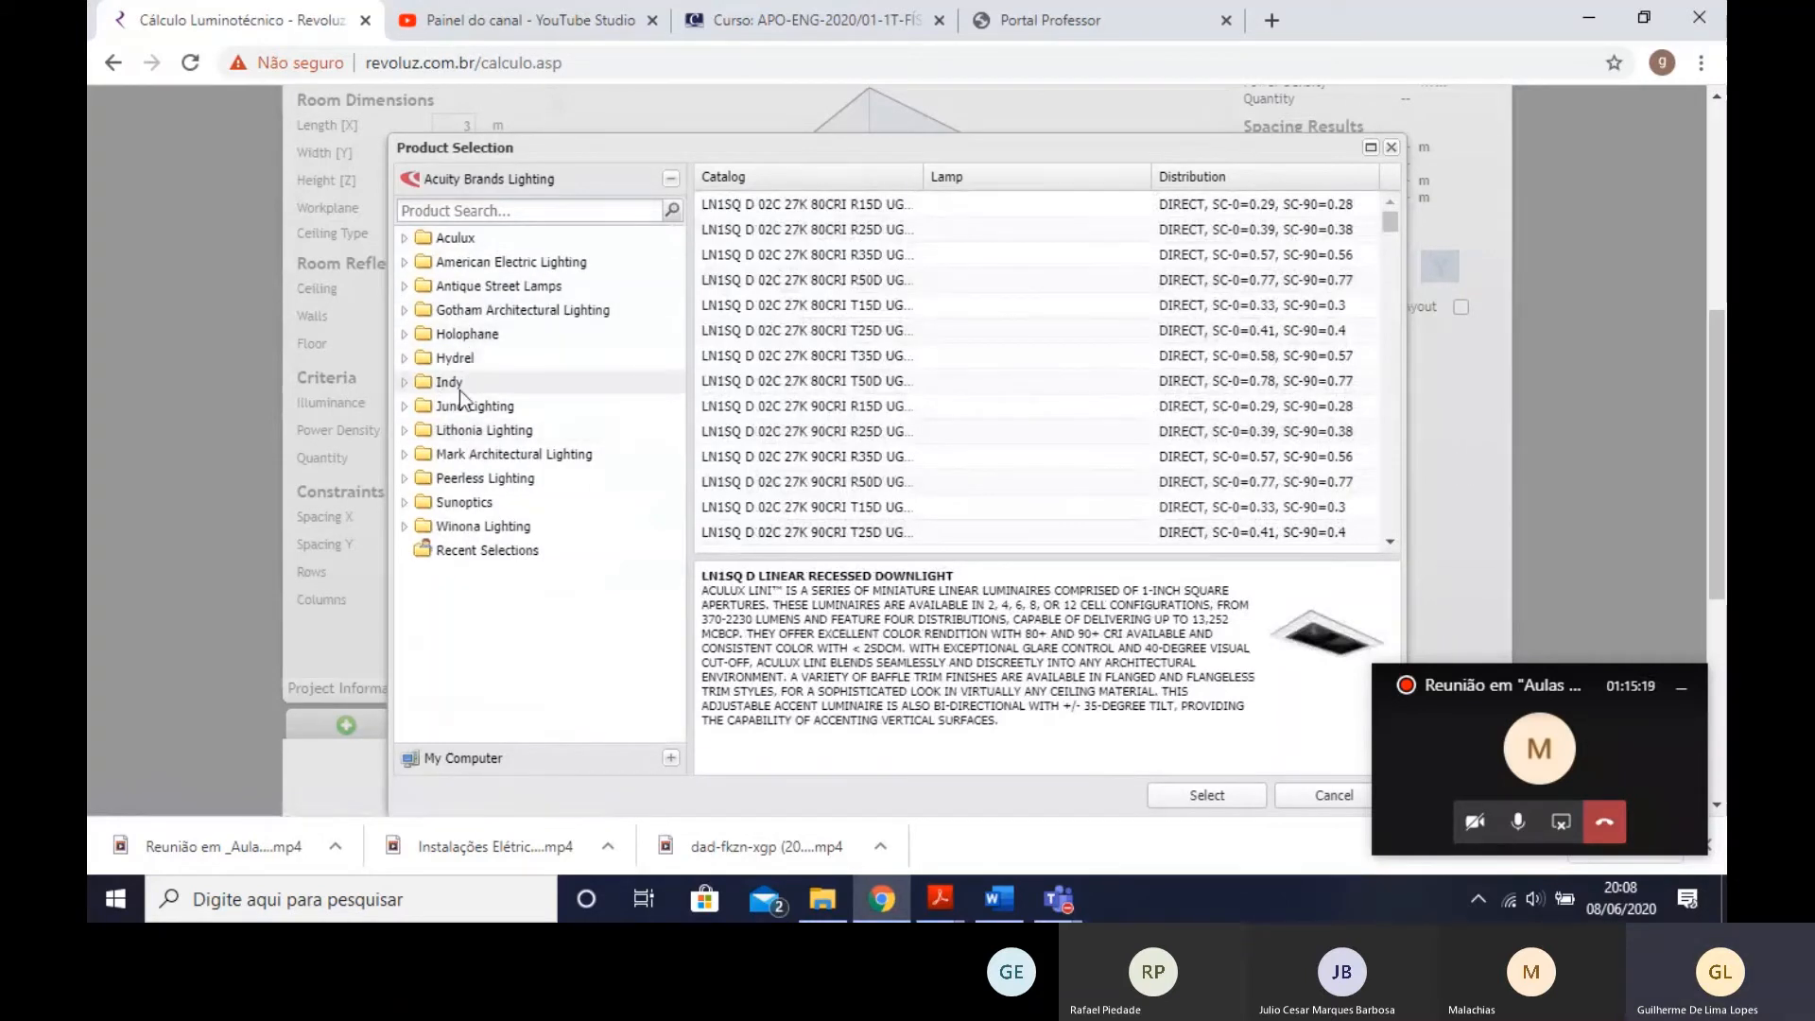
# - Select the Peerless Lighting Staple LED variant SPM9L HI I4 20/80 VDR 120 EZB SCT LP830 and widen the product dialog
pyautogui.click(403, 479)
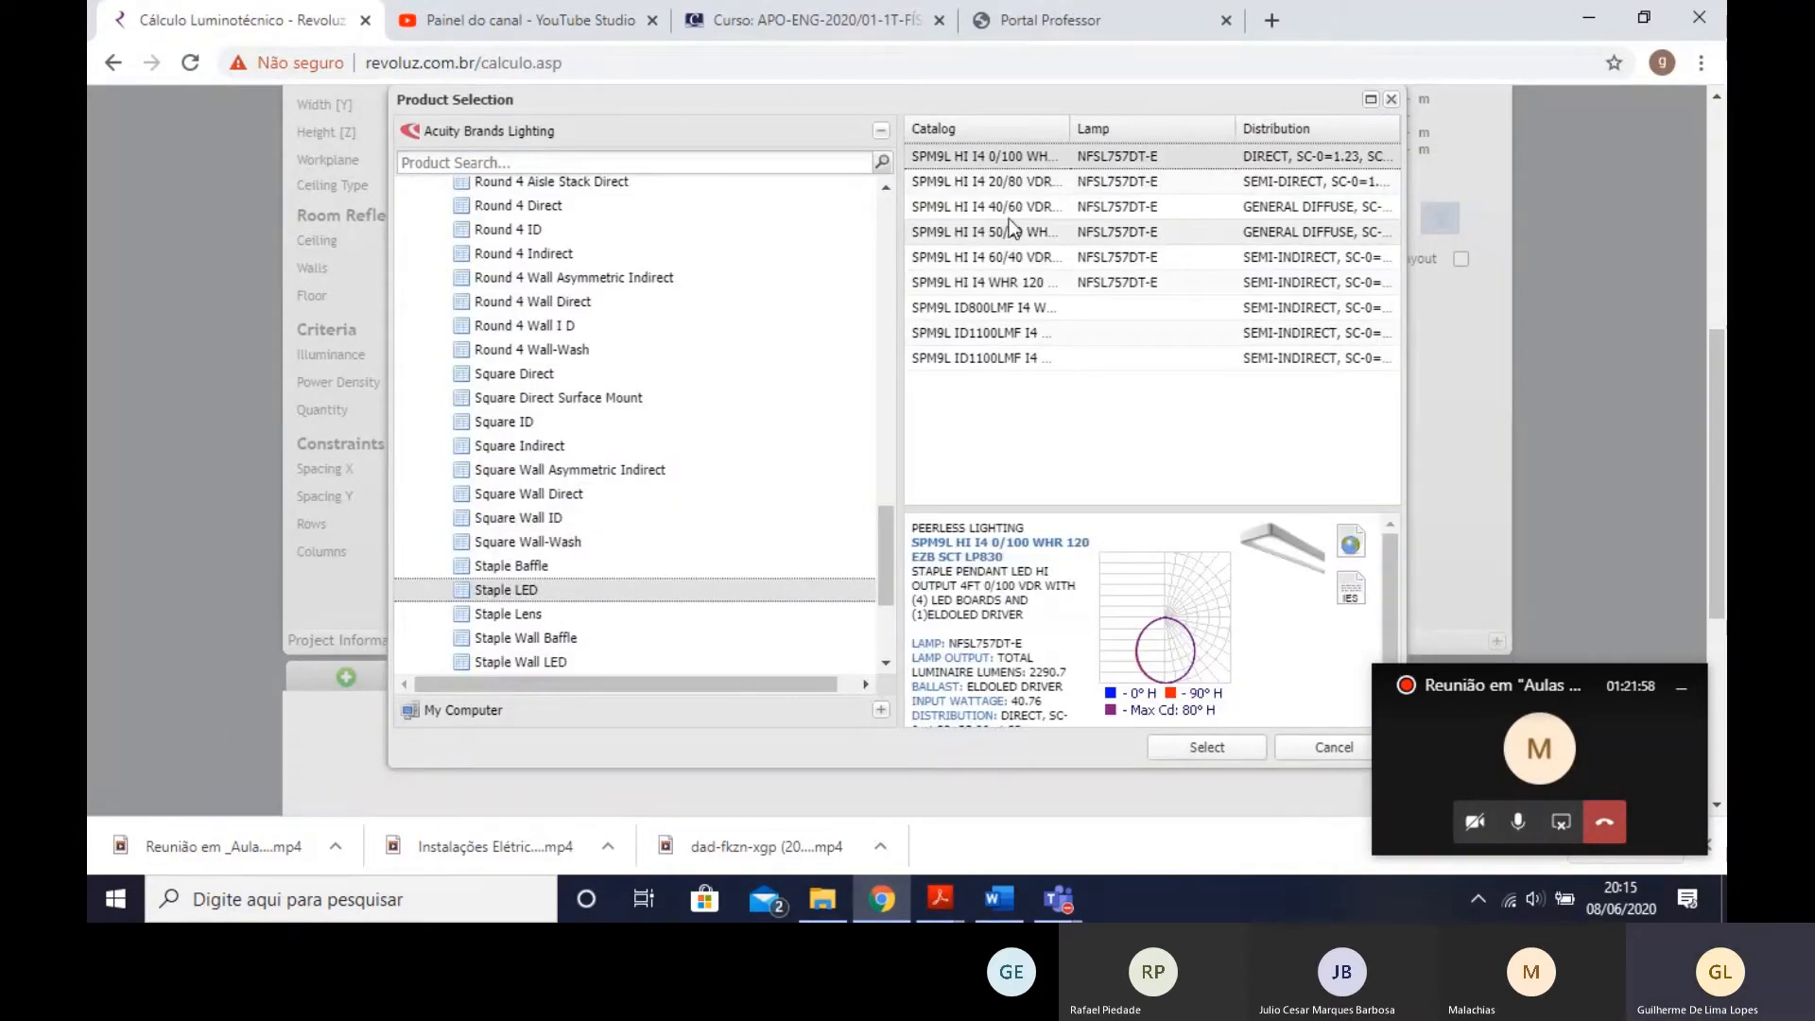
pyautogui.click(983, 181)
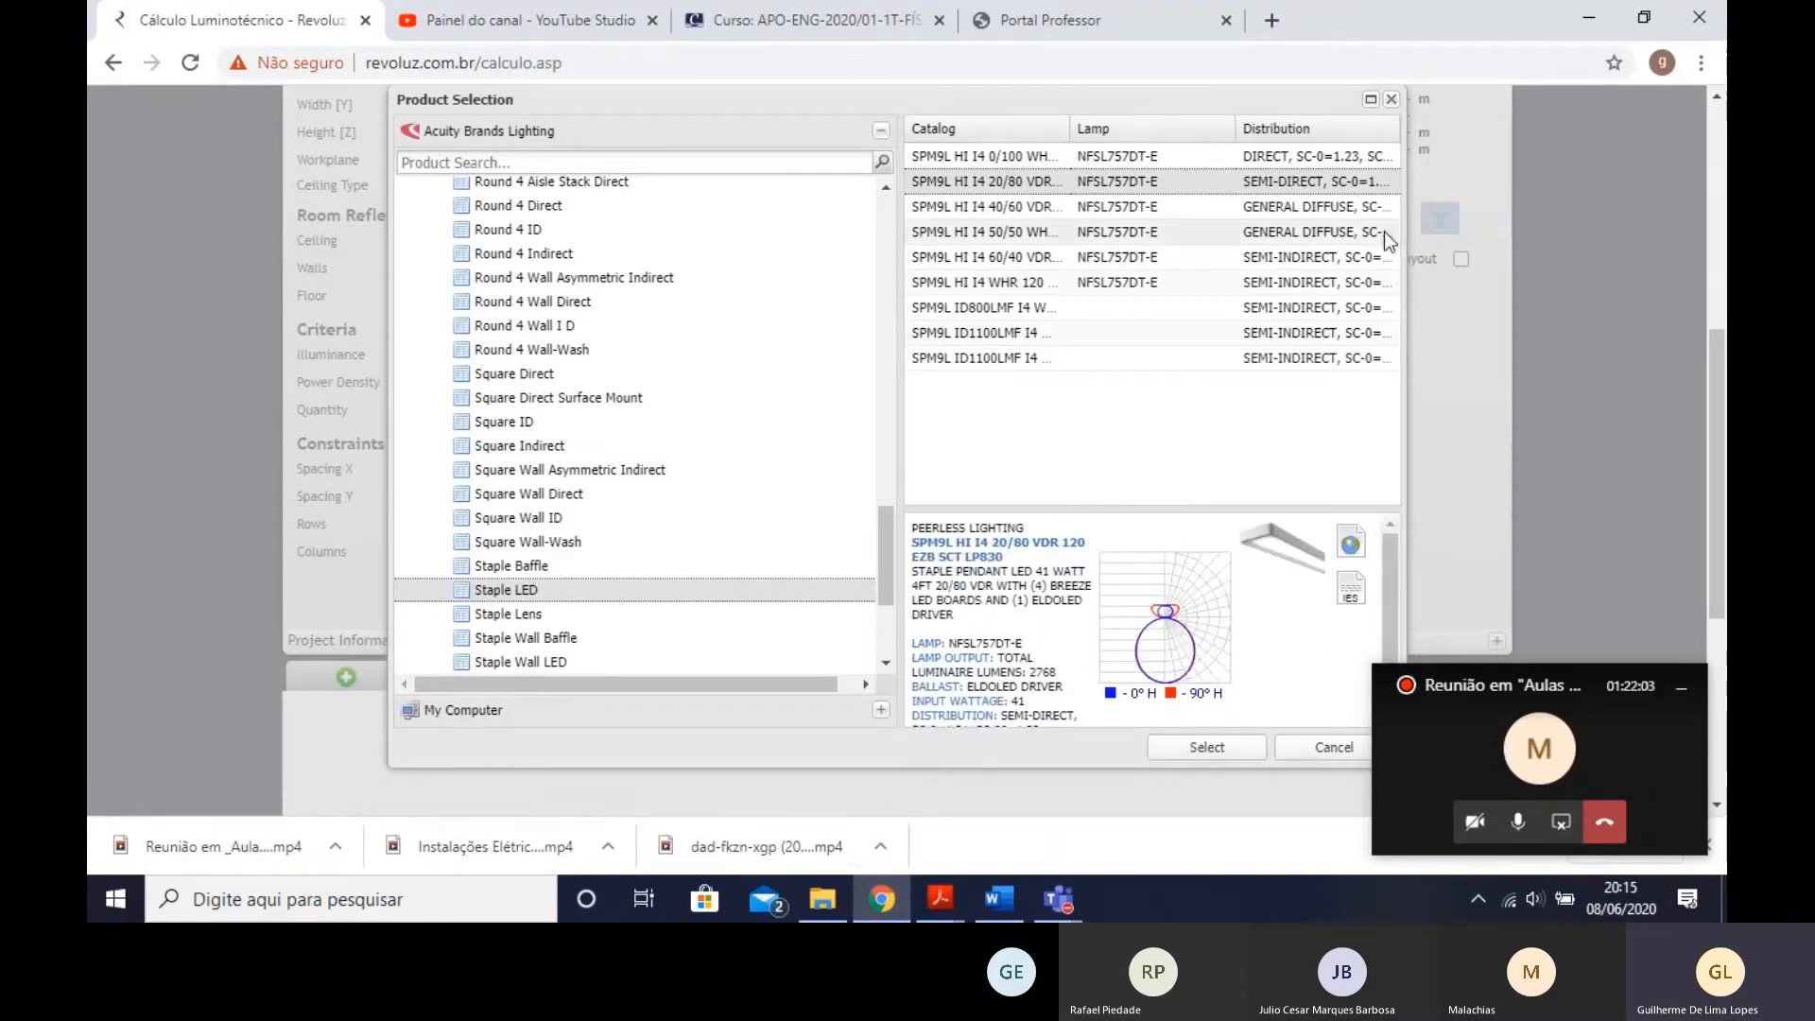
pyautogui.moveTo(1405, 259); pyautogui.dragTo(1671, 271)
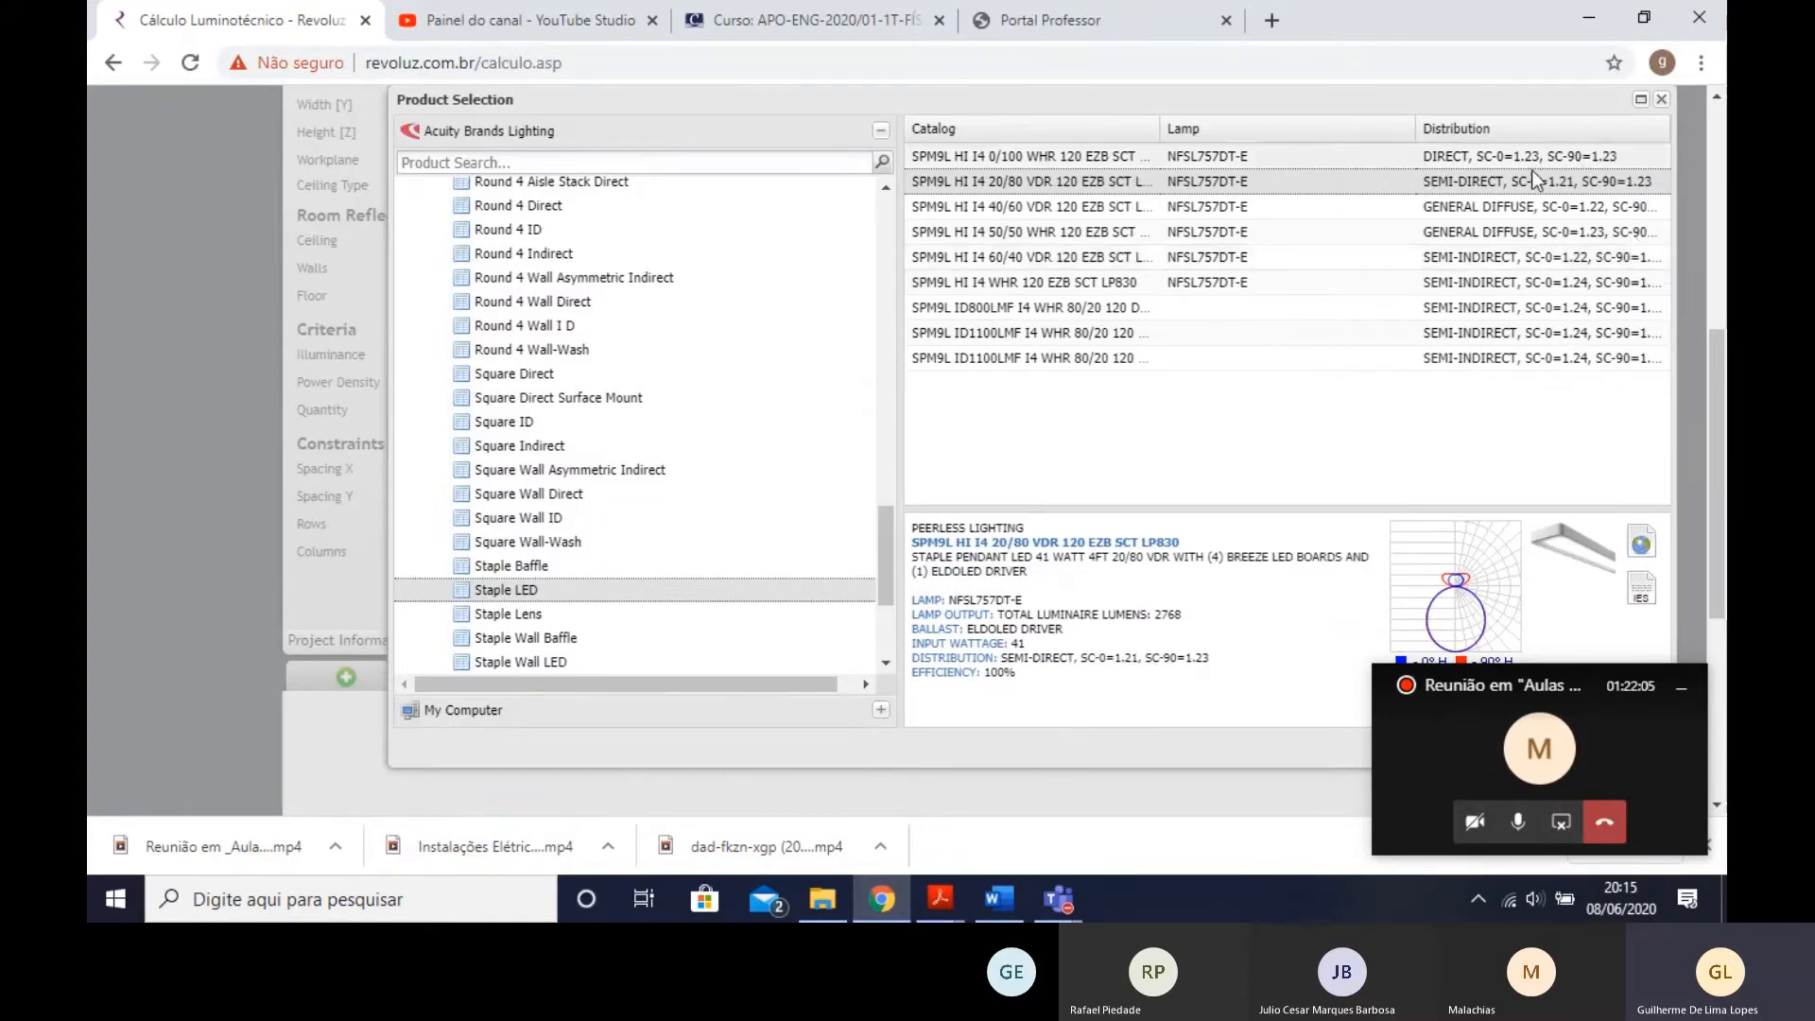
# - Examine the selected Staple LED luminaire's distribution curve, description, lamp and lumen output
pyautogui.scroll(3, 1267, 264)
pyautogui.scroll(-2, 1176, 321)
pyautogui.scroll(-3, 1446, 614)
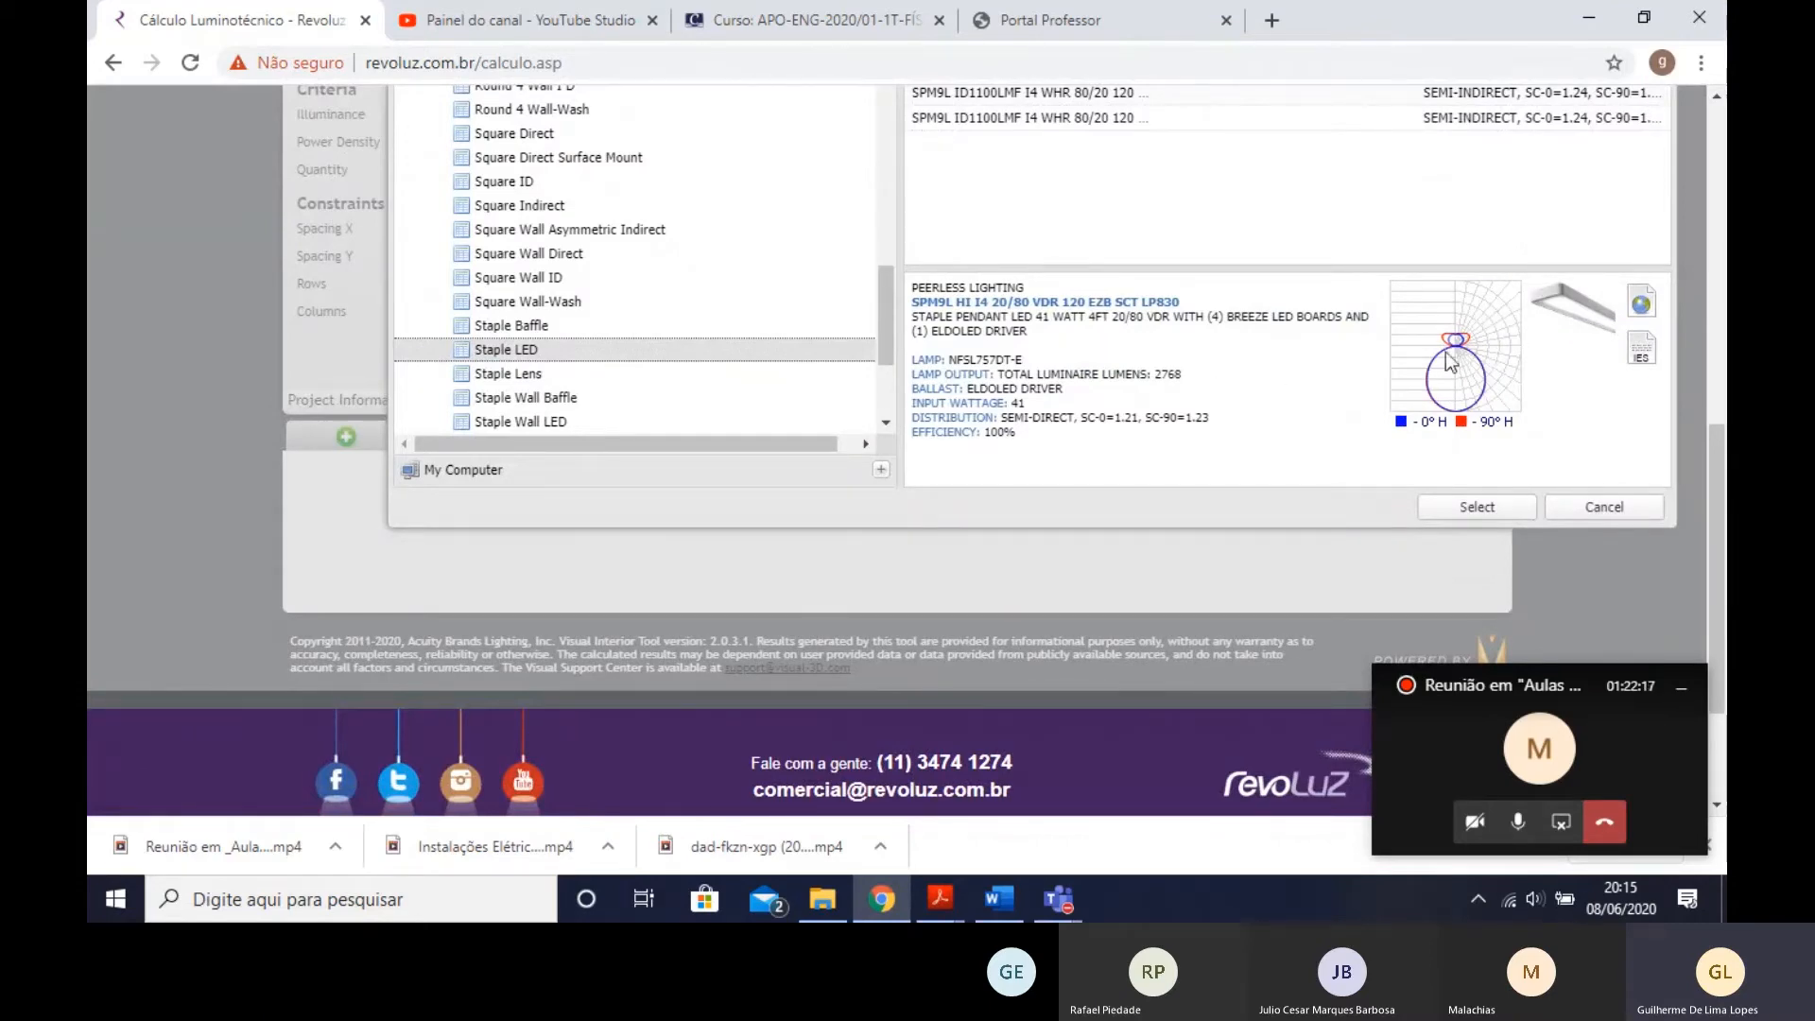
pyautogui.scroll(1, 1049, 364)
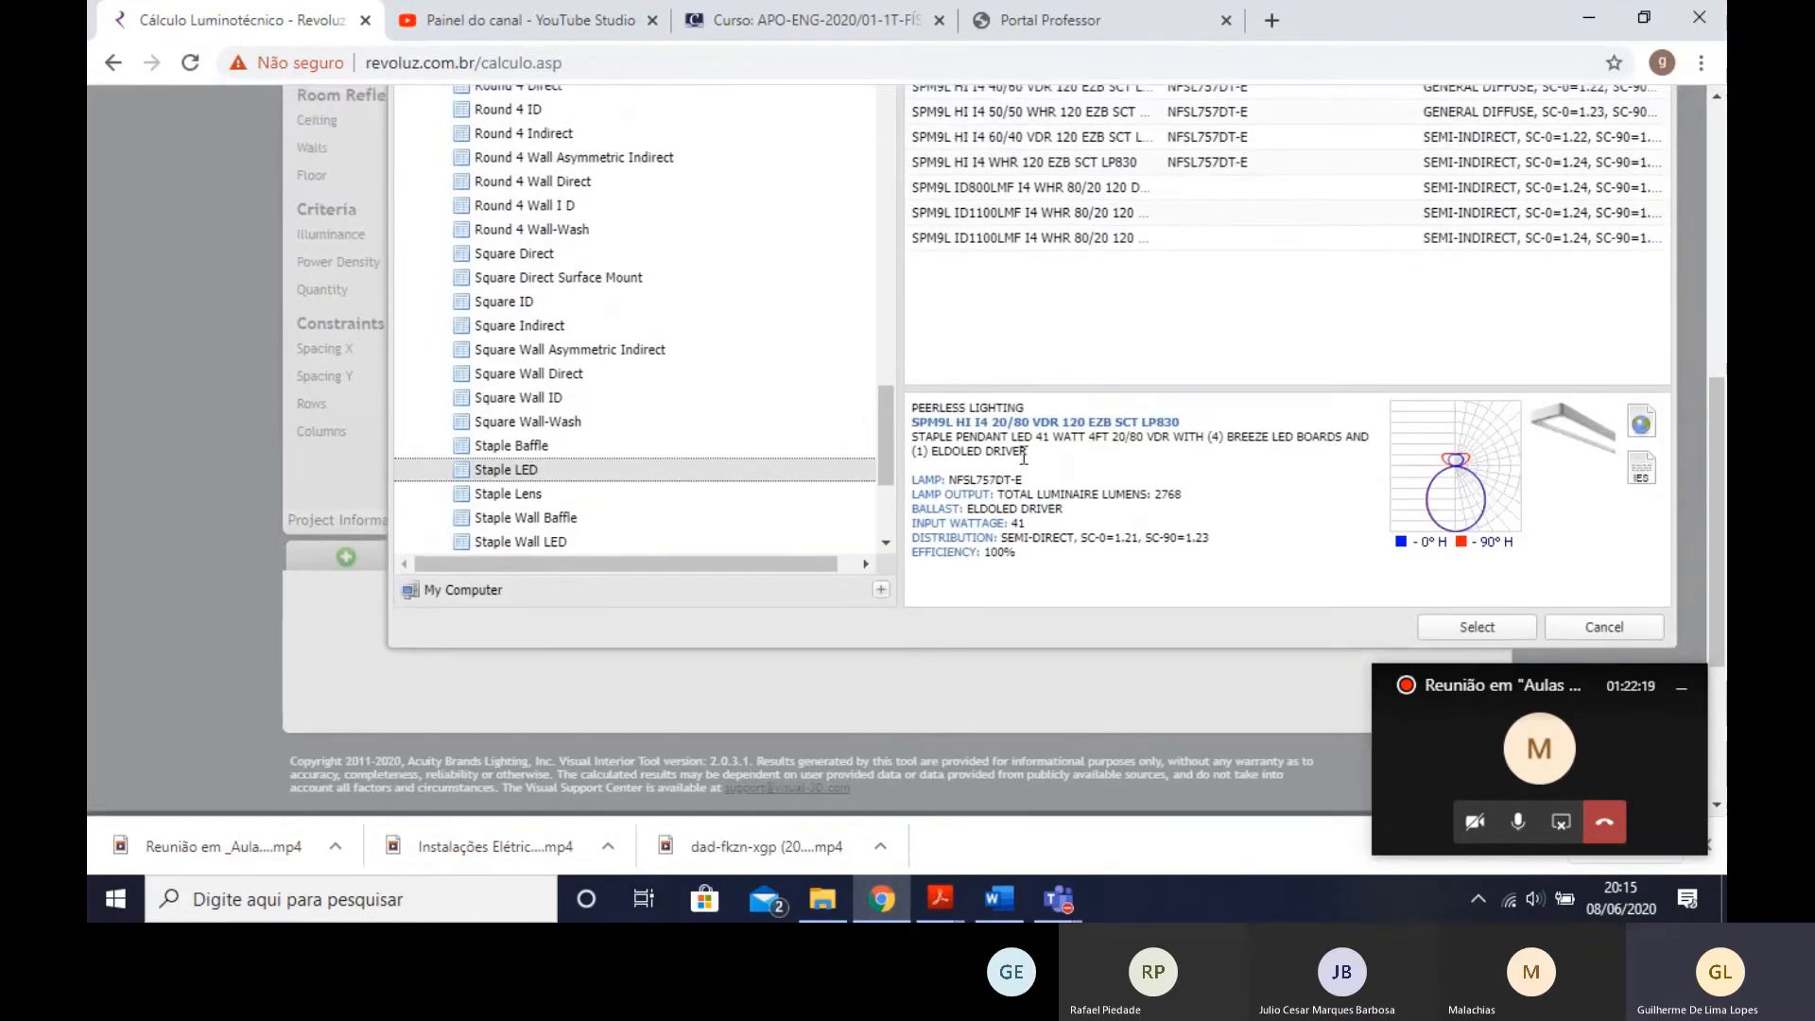
pyautogui.moveTo(1021, 434); pyautogui.dragTo(1322, 497)
pyautogui.scroll(1, 1556, 562)
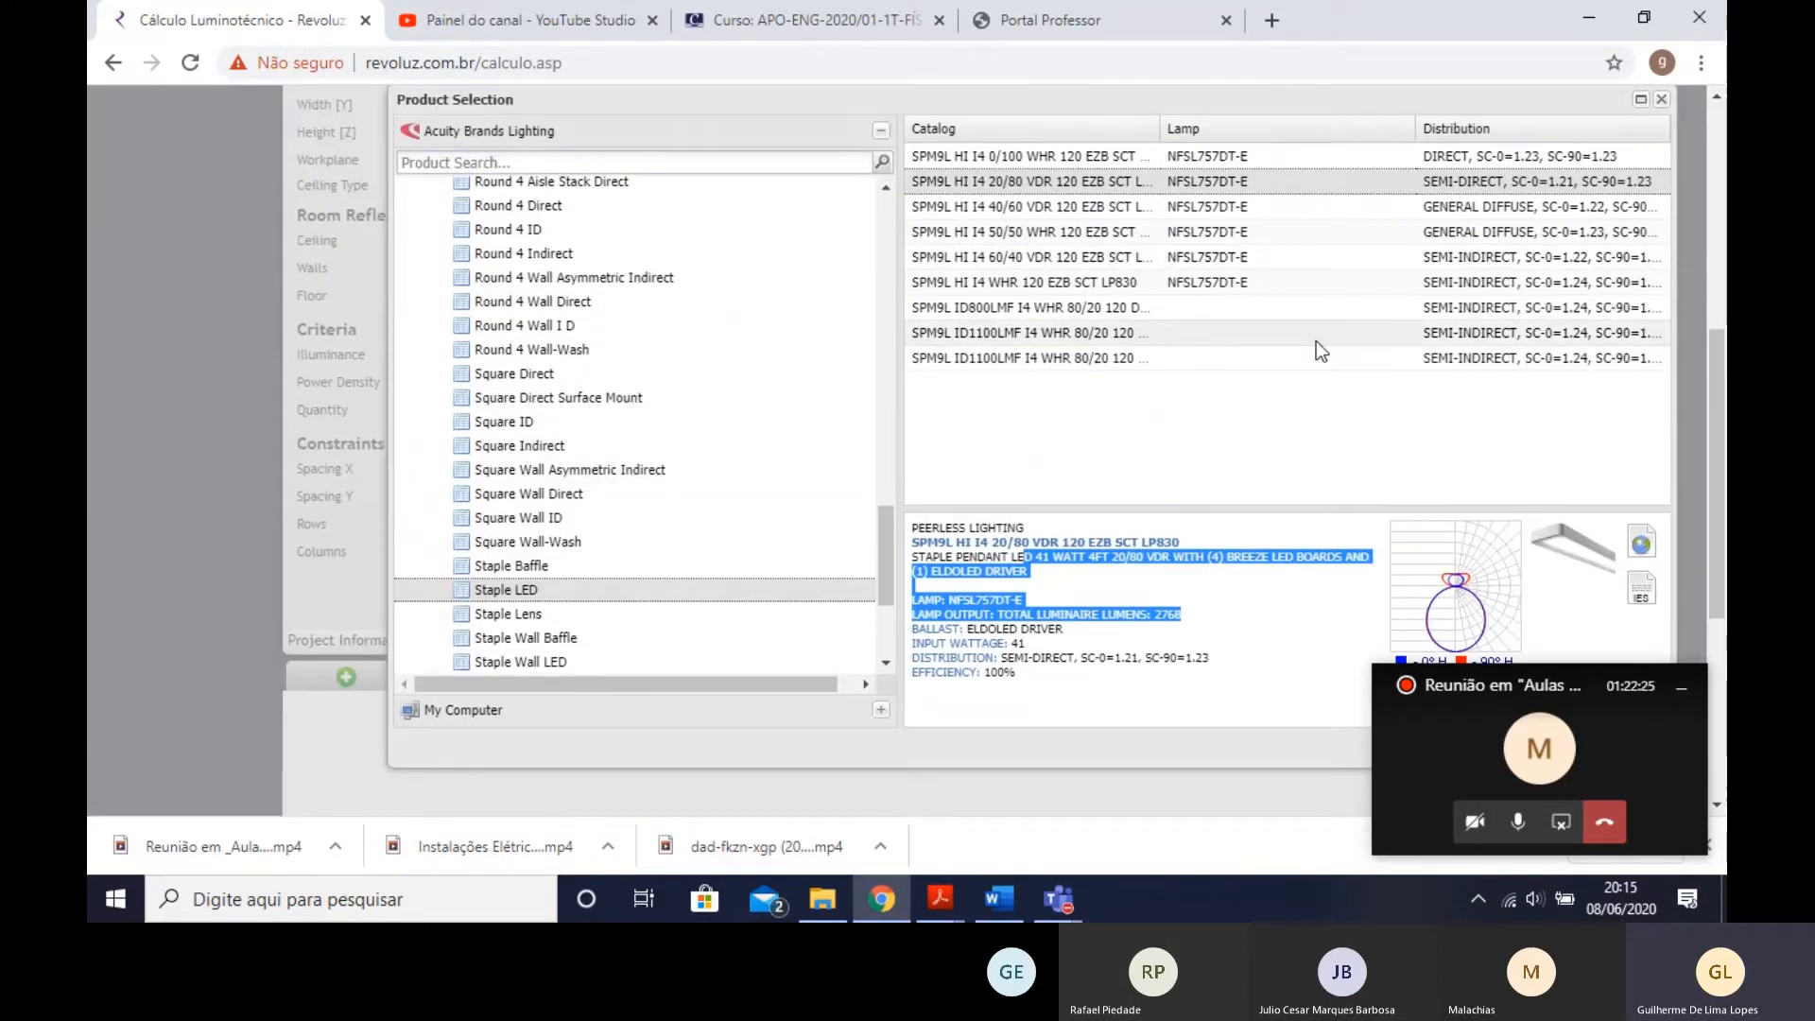
# - Add the selected Staple LED luminaire to the calculation and set the room width to 3 m
pyautogui.scroll(-2, 1349, 388)
pyautogui.click(1494, 506)
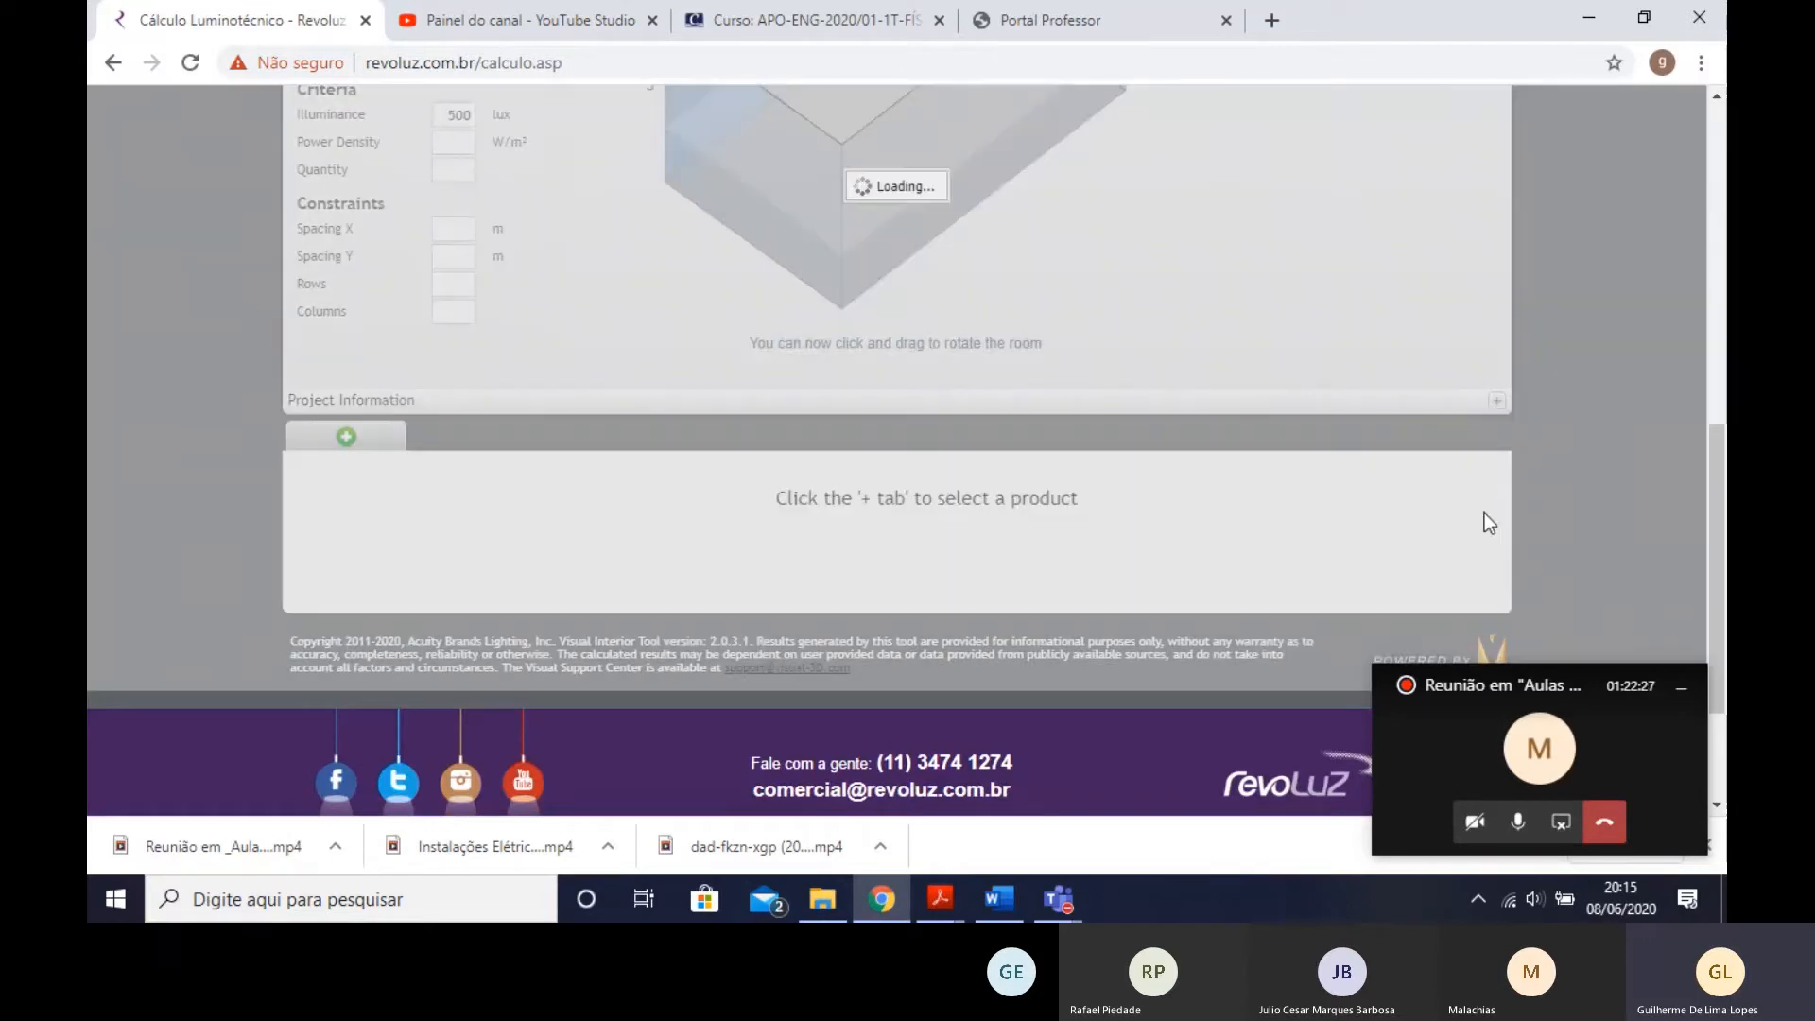
pyautogui.scroll(1, 612, 367)
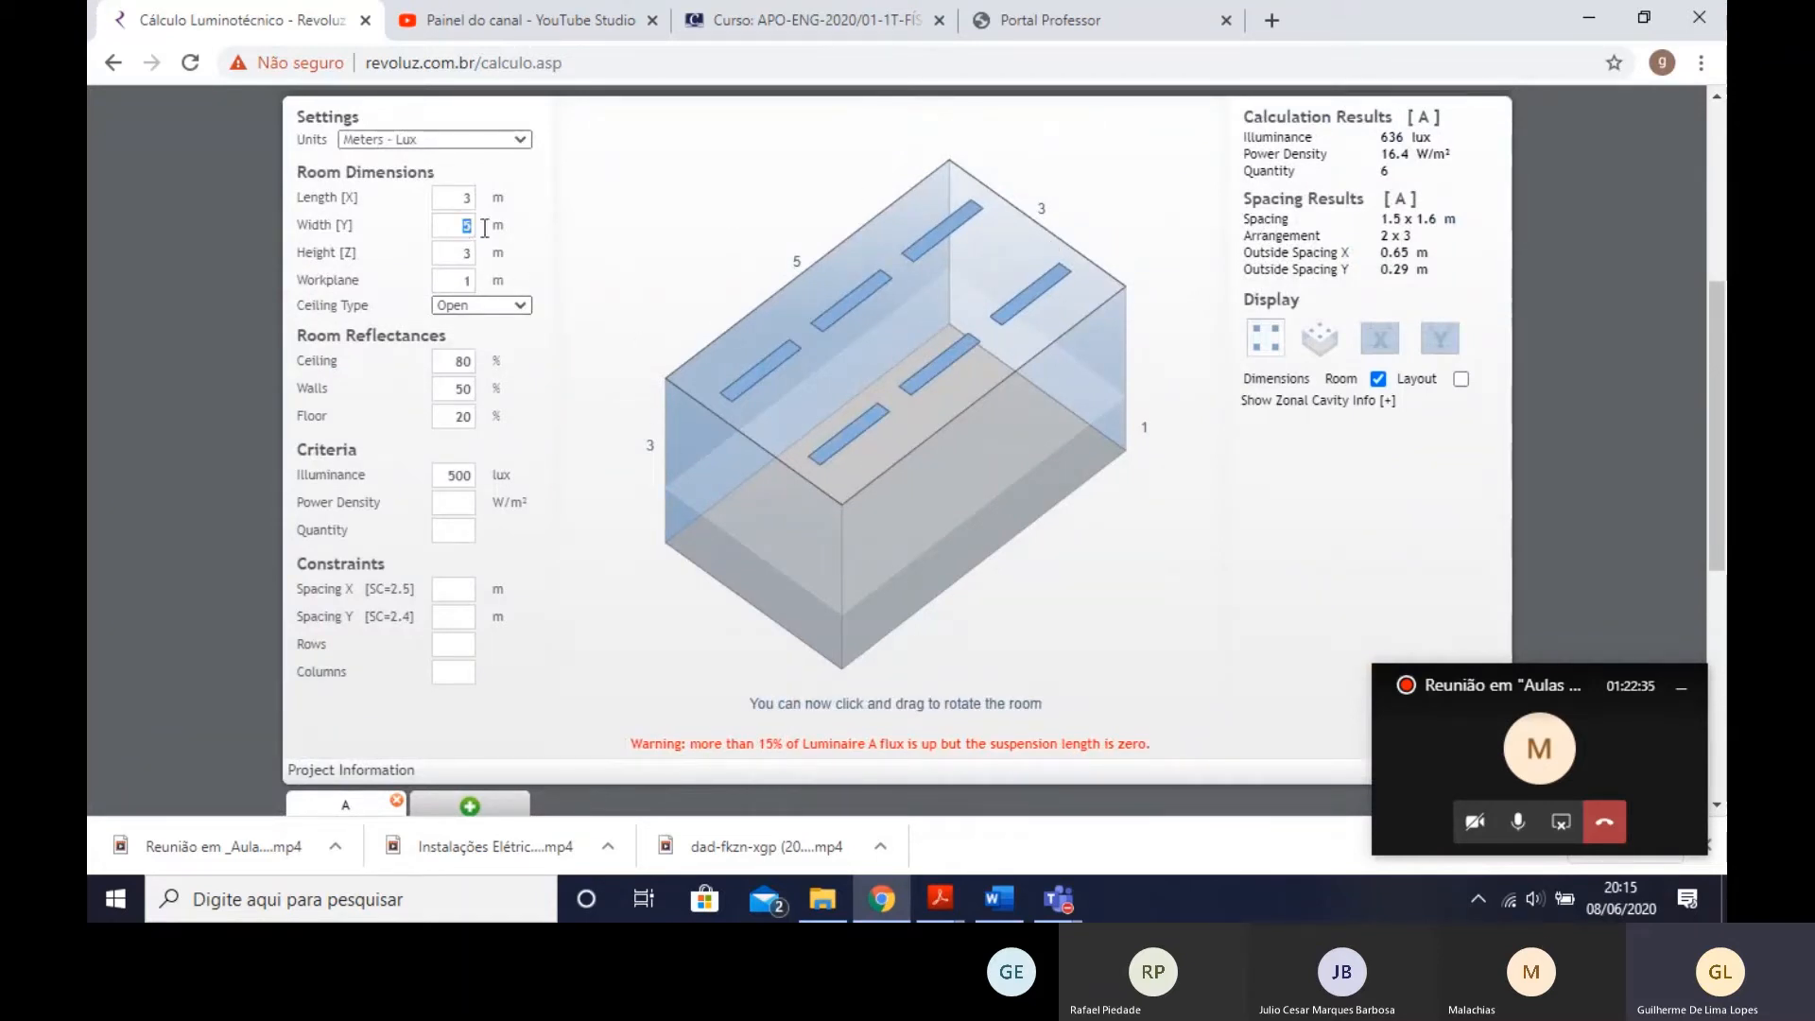
pyautogui.write('3')
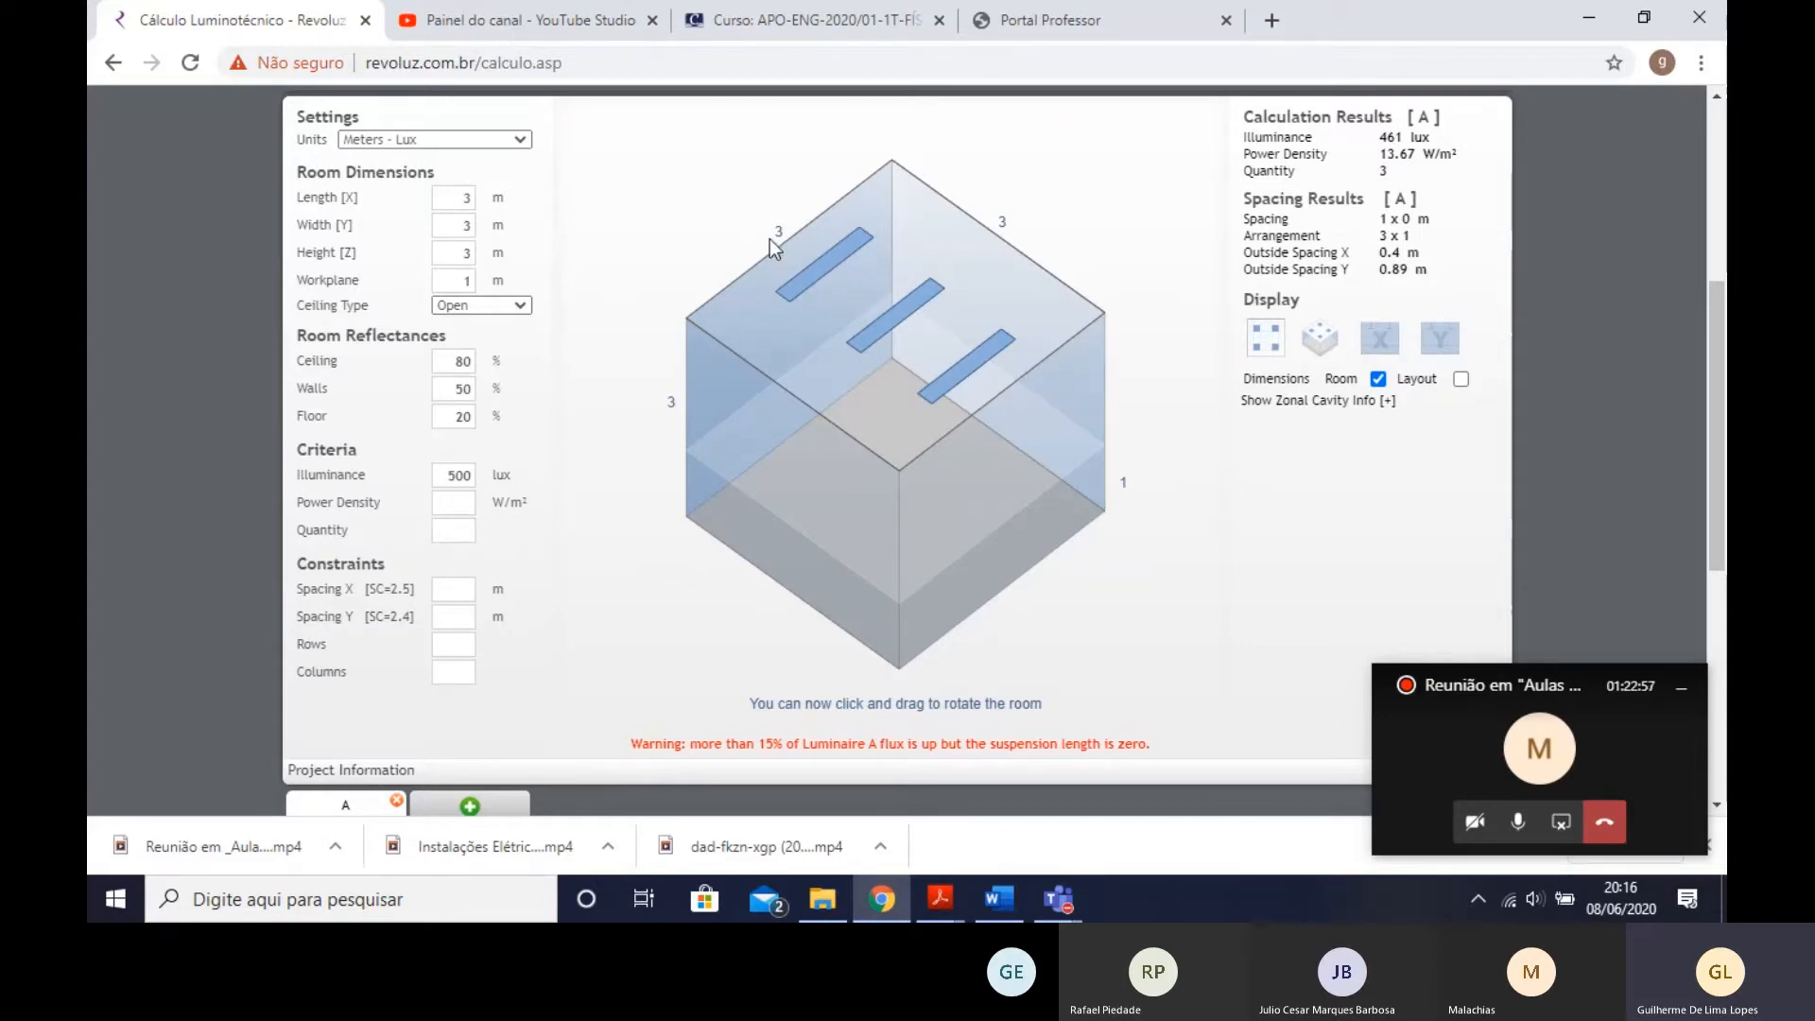
# - Review the added luminaire's properties and set the illuminance criterion to 150 lux
pyautogui.scroll(-2, 600, 689)
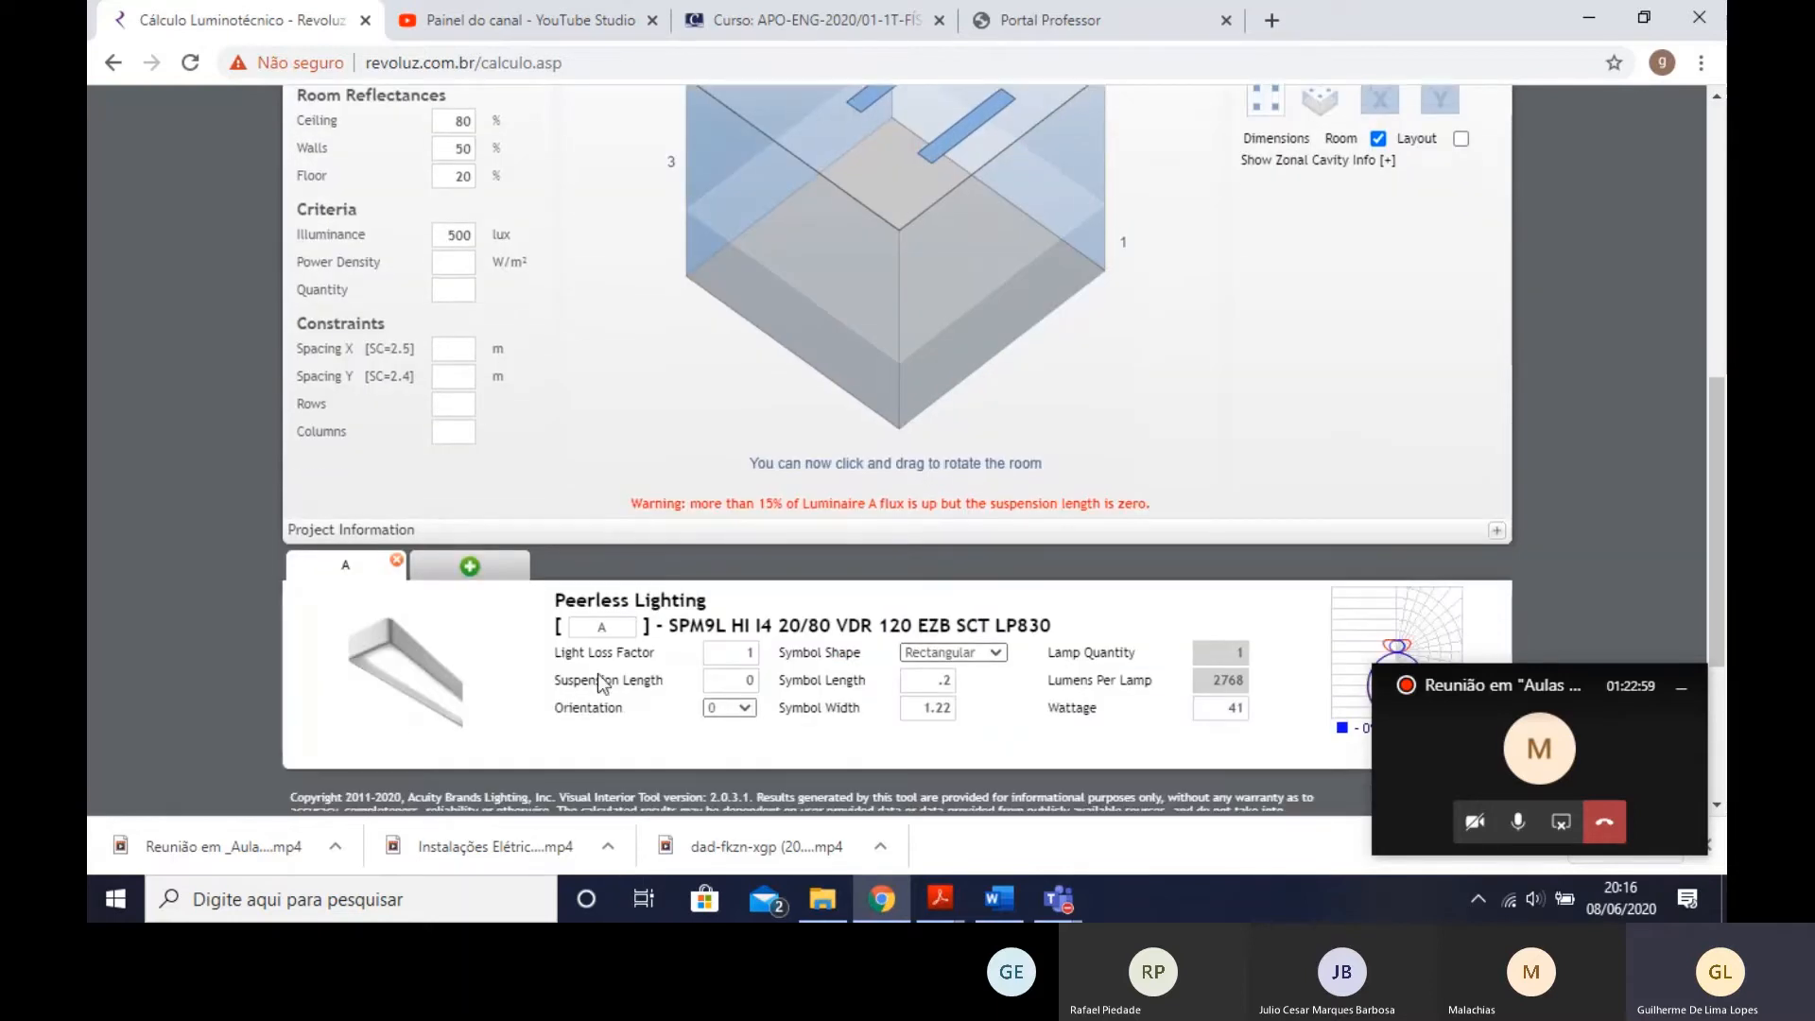
pyautogui.scroll(-1, 592, 680)
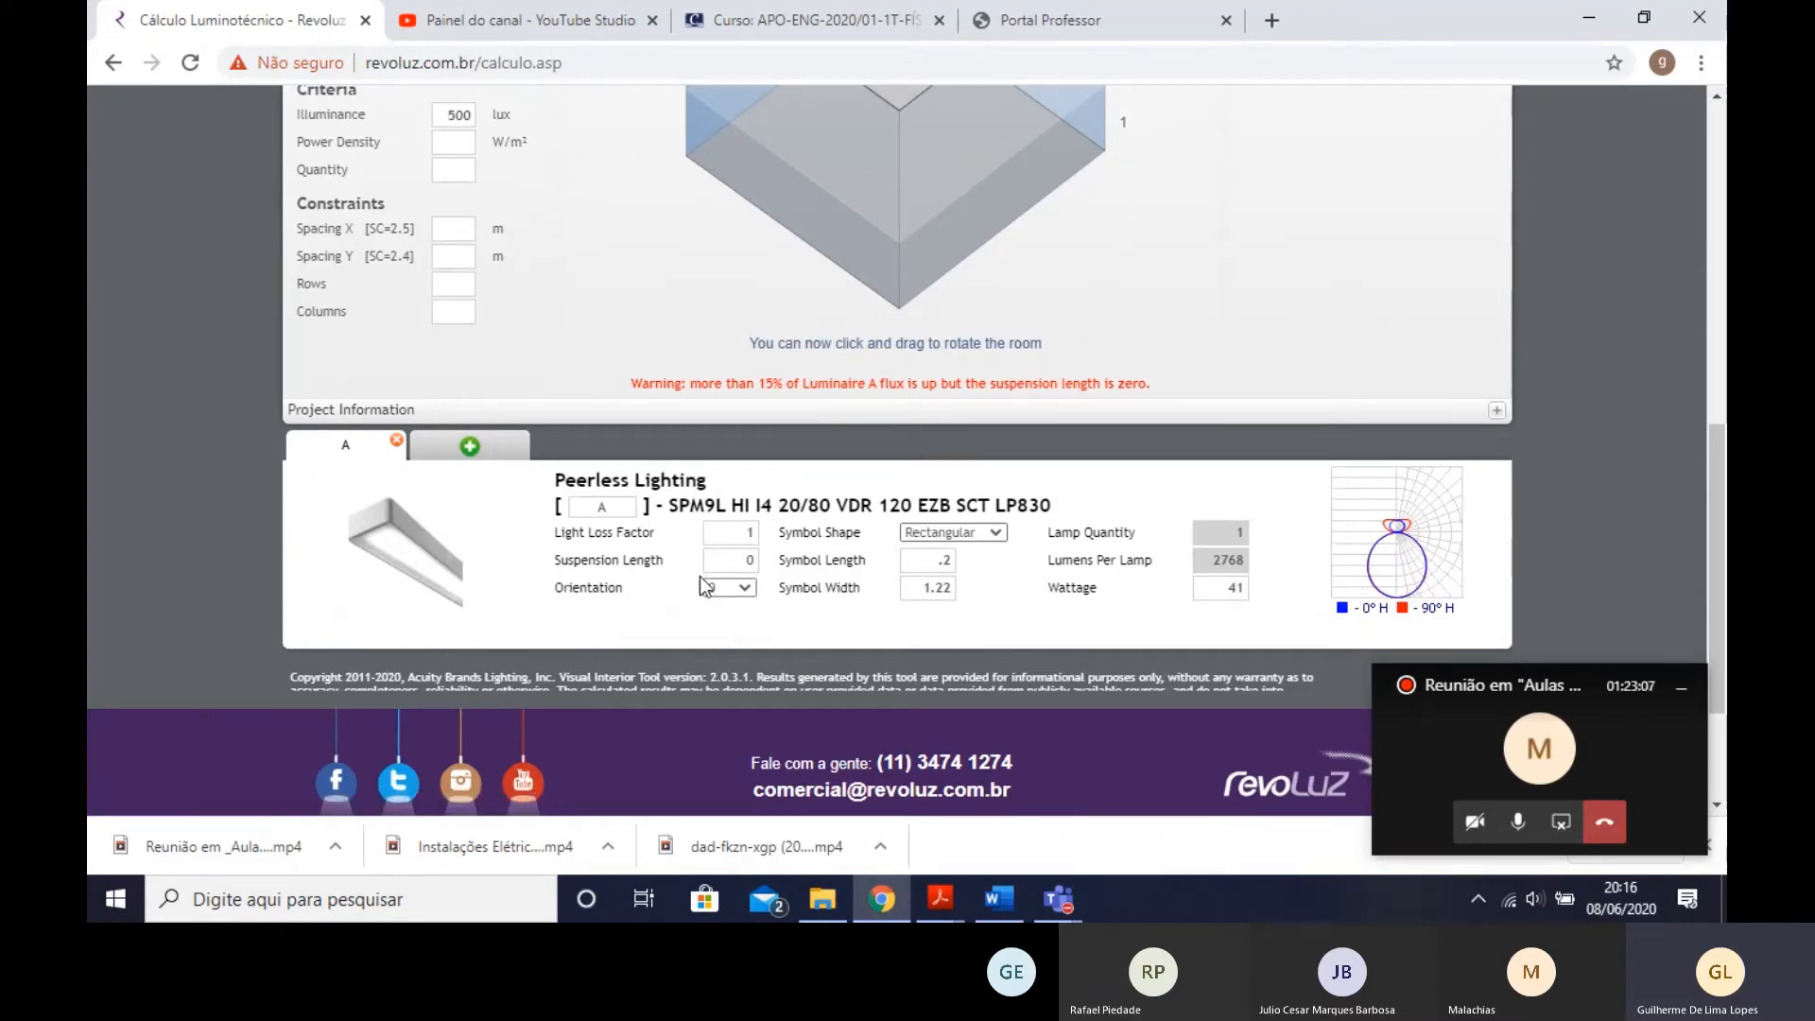
pyautogui.scroll(4, 790, 541)
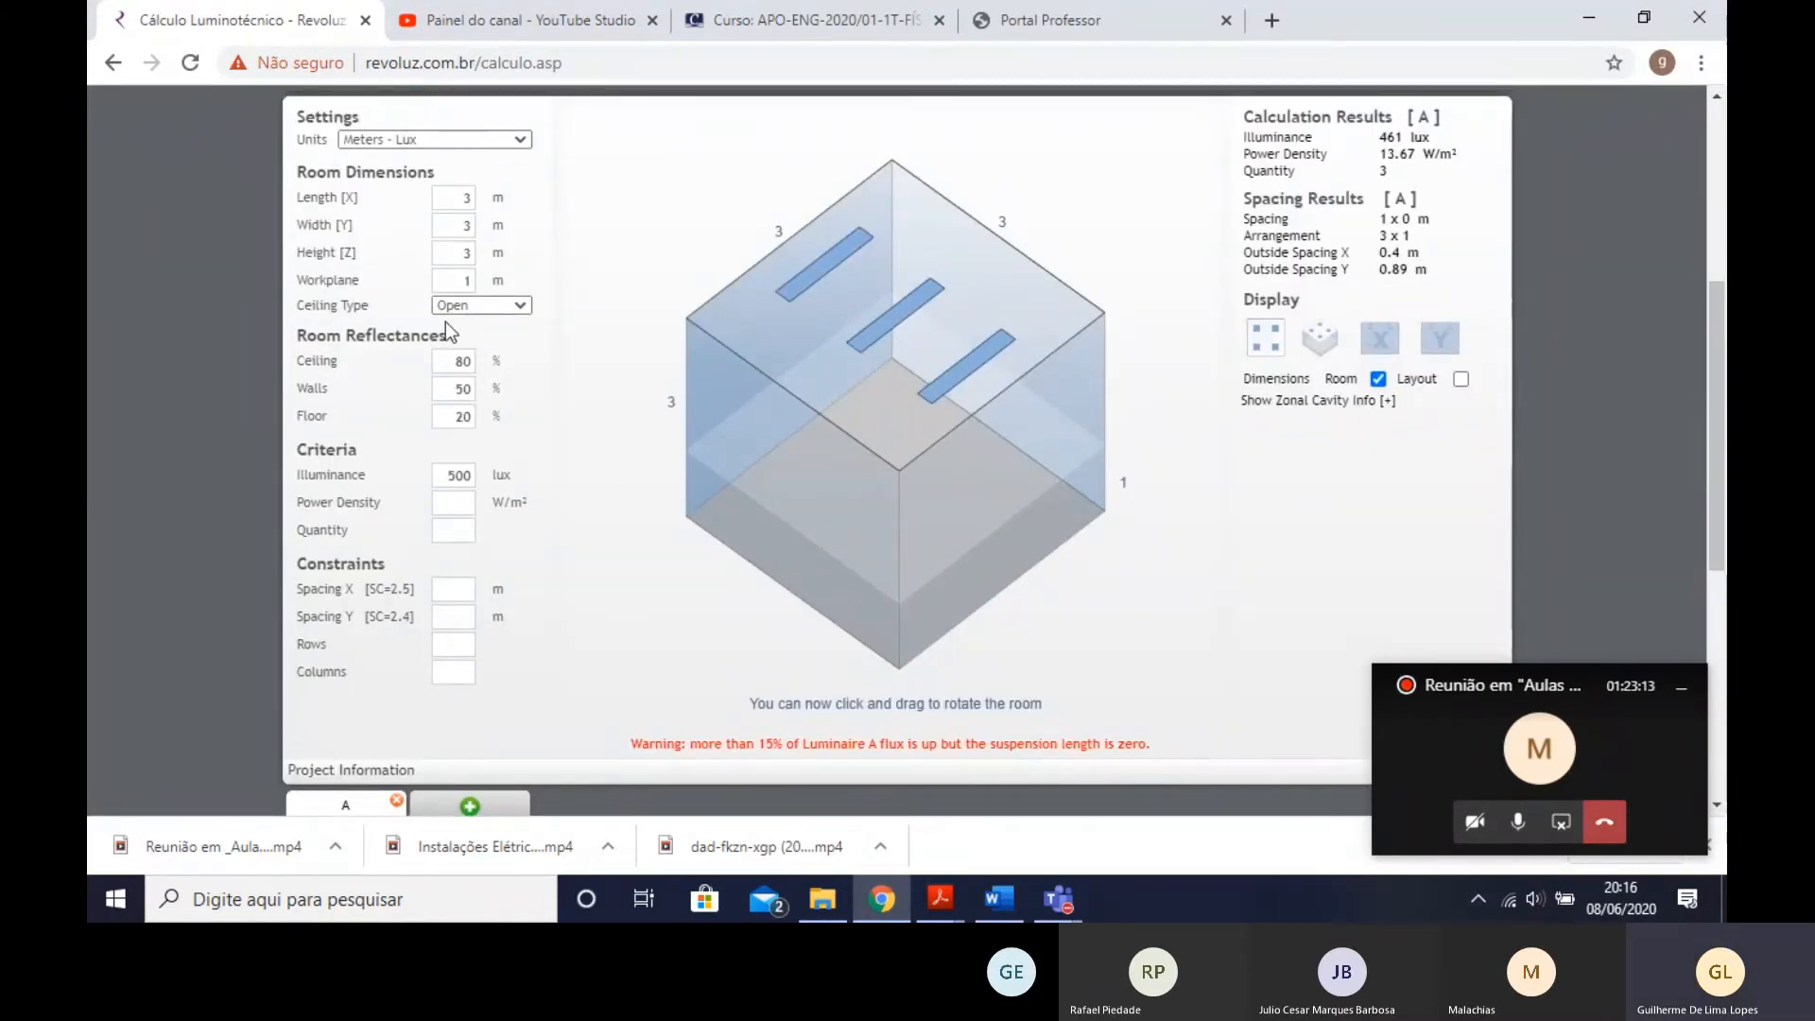
pyautogui.doubleClick(459, 476)
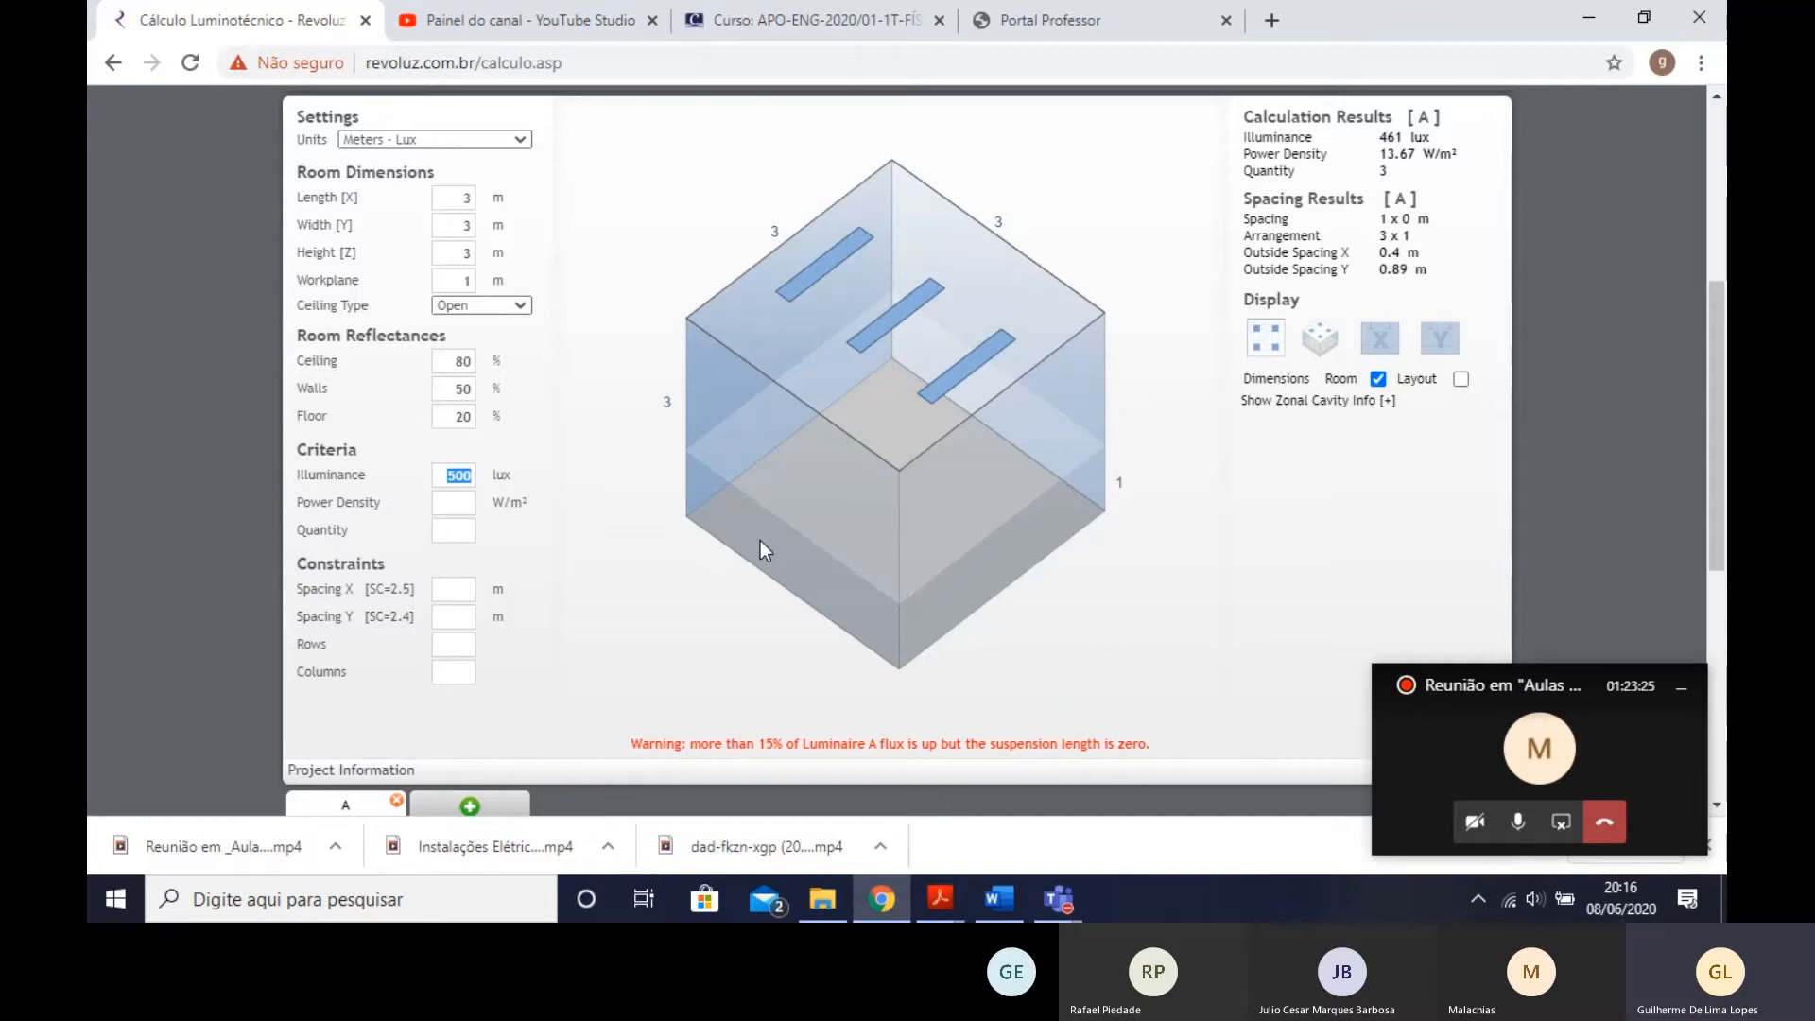
pyautogui.click(360, 433)
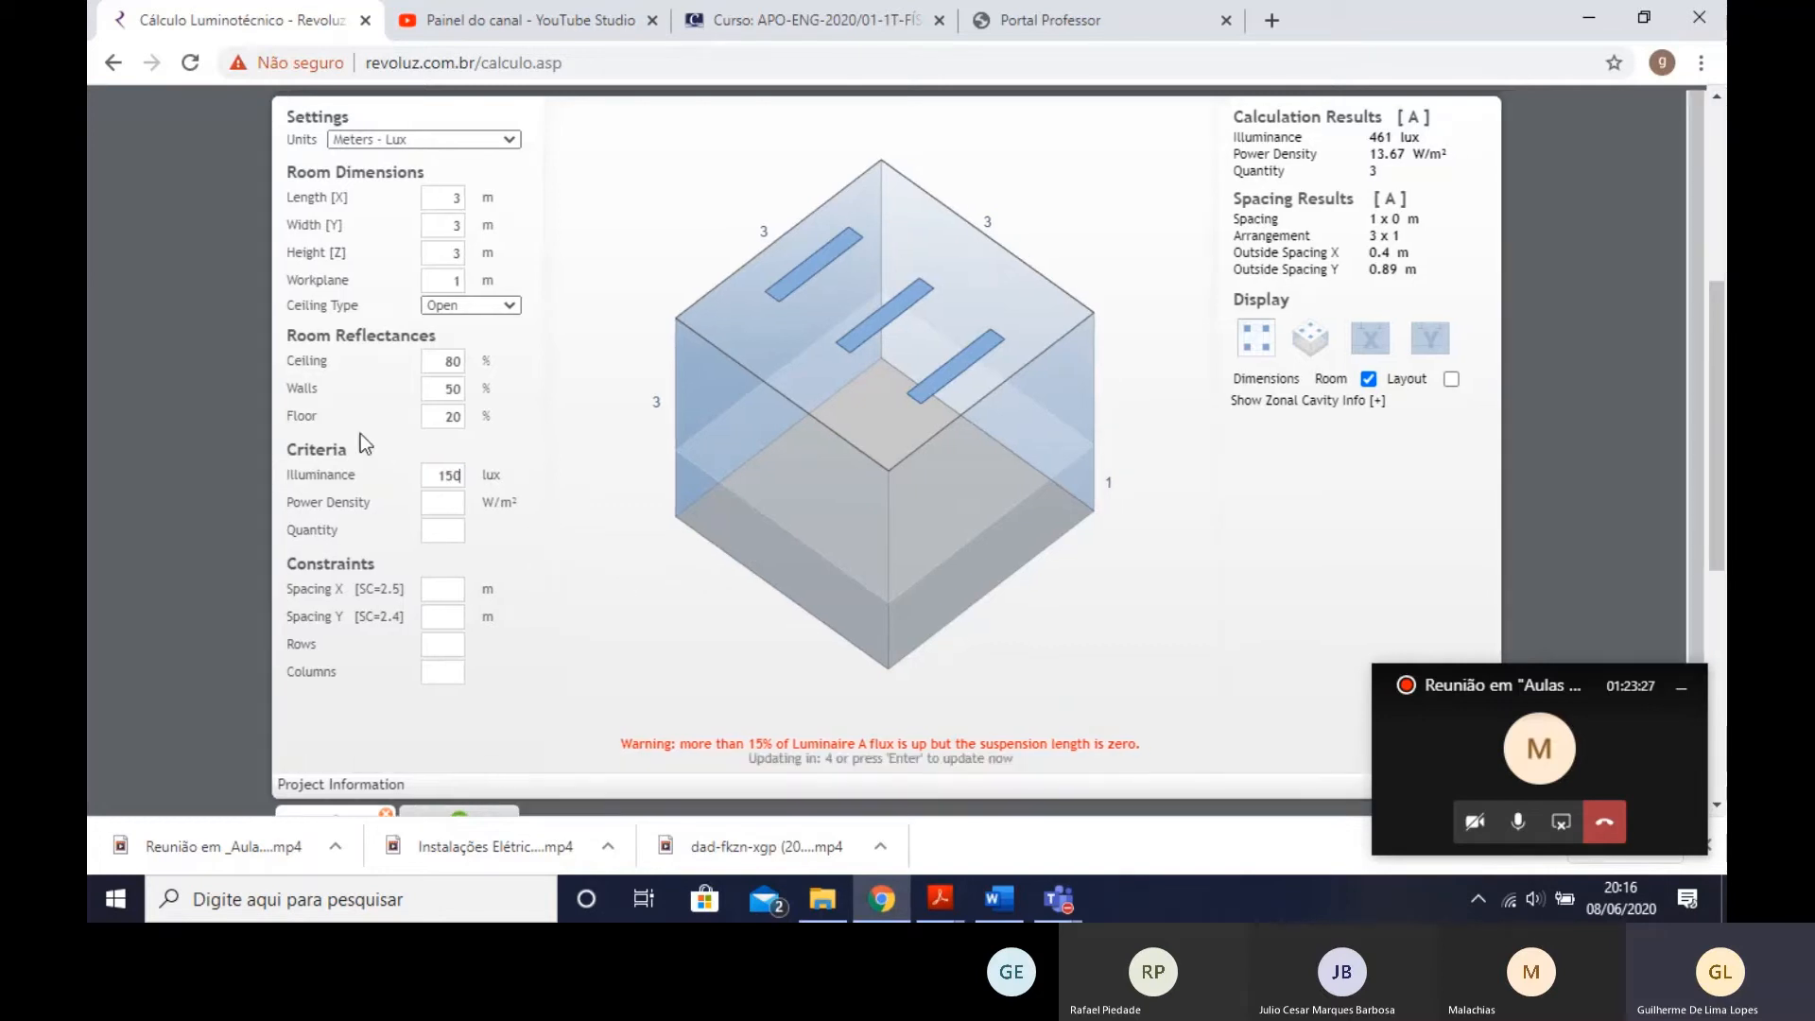
# - Rotate the 3D room to view the luminaire's placement from several angles
pyautogui.moveTo(704, 532); pyautogui.dragTo(693, 527)
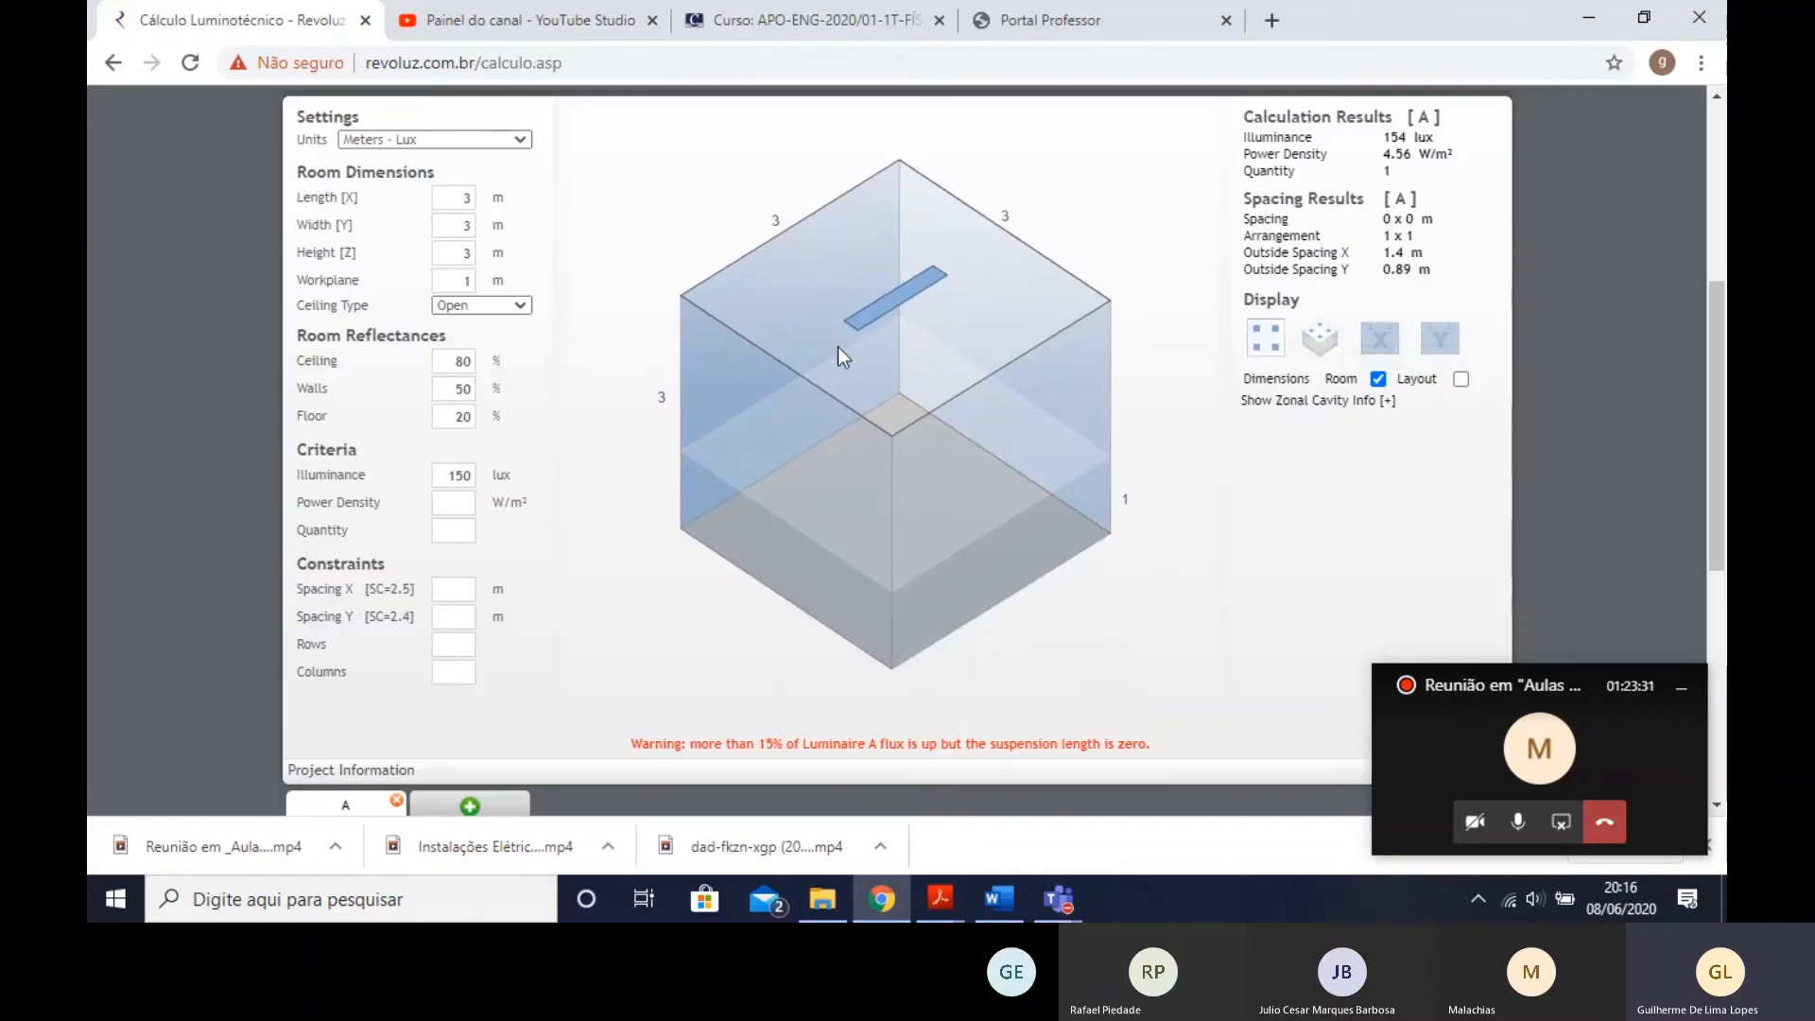
pyautogui.moveTo(879, 524)
pyautogui.mouseDown()
pyautogui.moveTo(929, 550)
pyautogui.moveTo(867, 519)
pyautogui.moveTo(865, 543)
pyautogui.mouseUp()
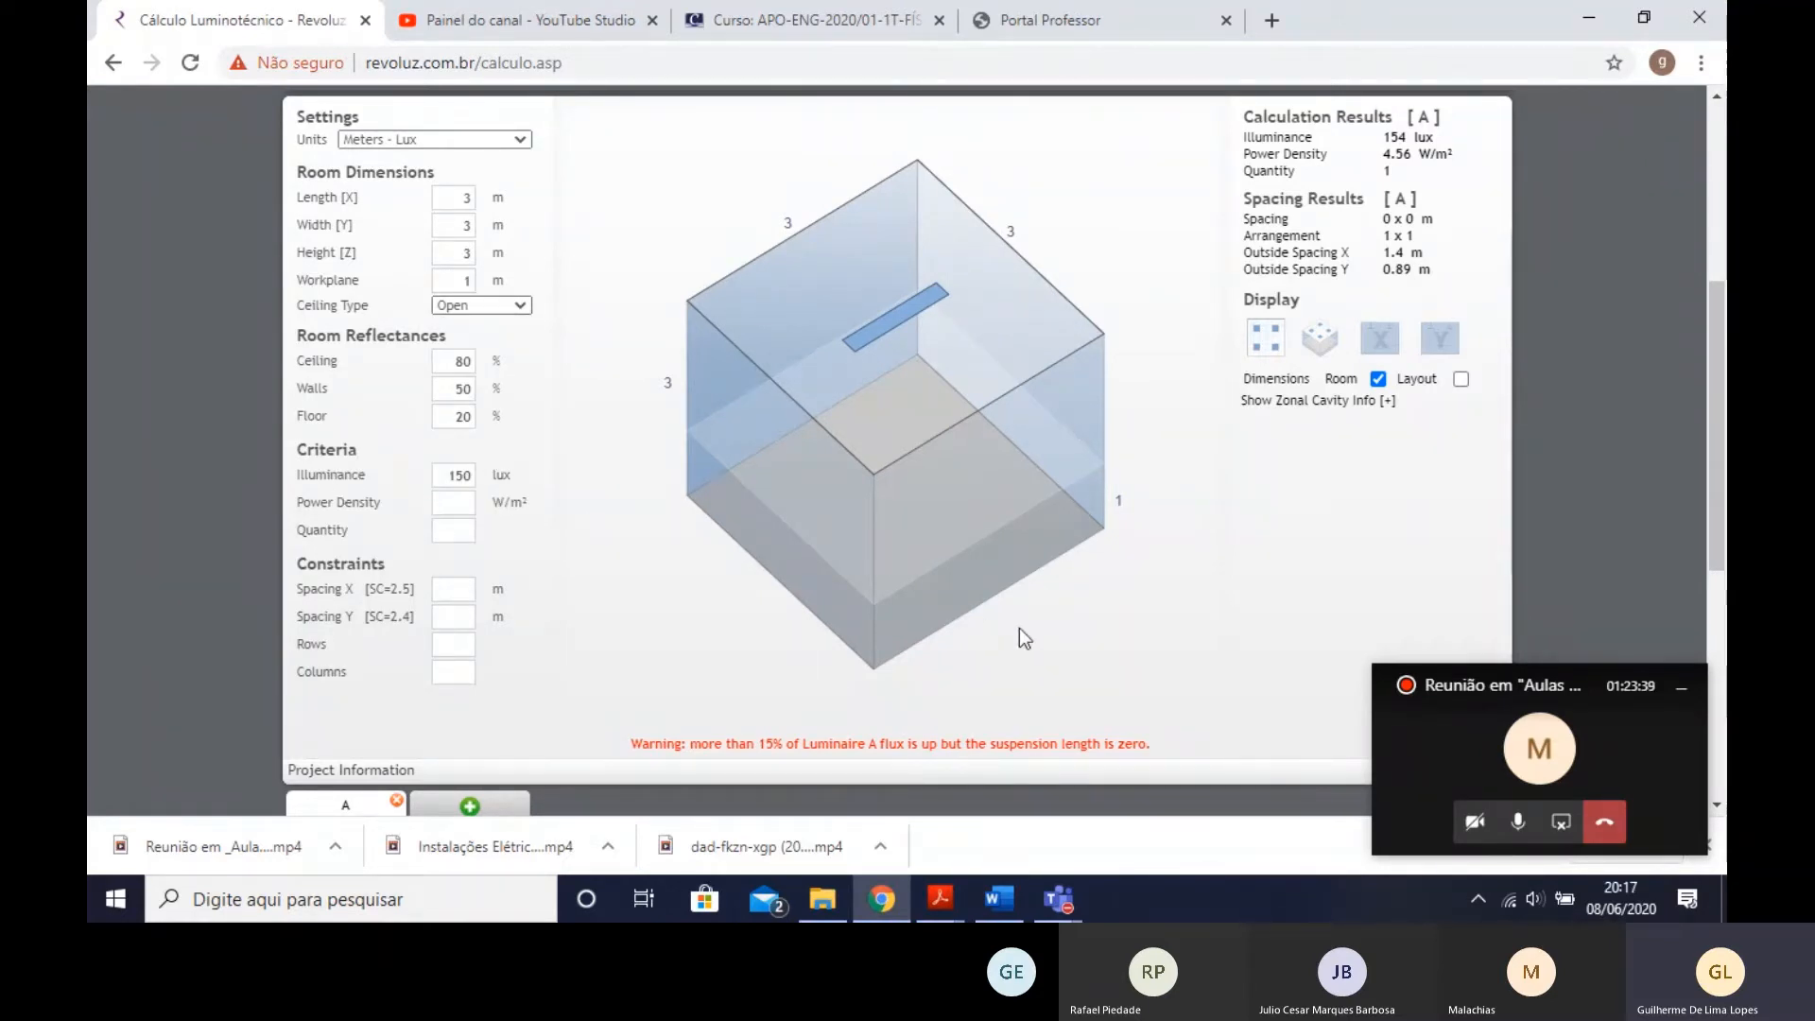
pyautogui.moveTo(1019, 627)
pyautogui.mouseDown()
pyautogui.moveTo(1081, 601)
pyautogui.moveTo(1034, 625)
pyautogui.mouseUp()
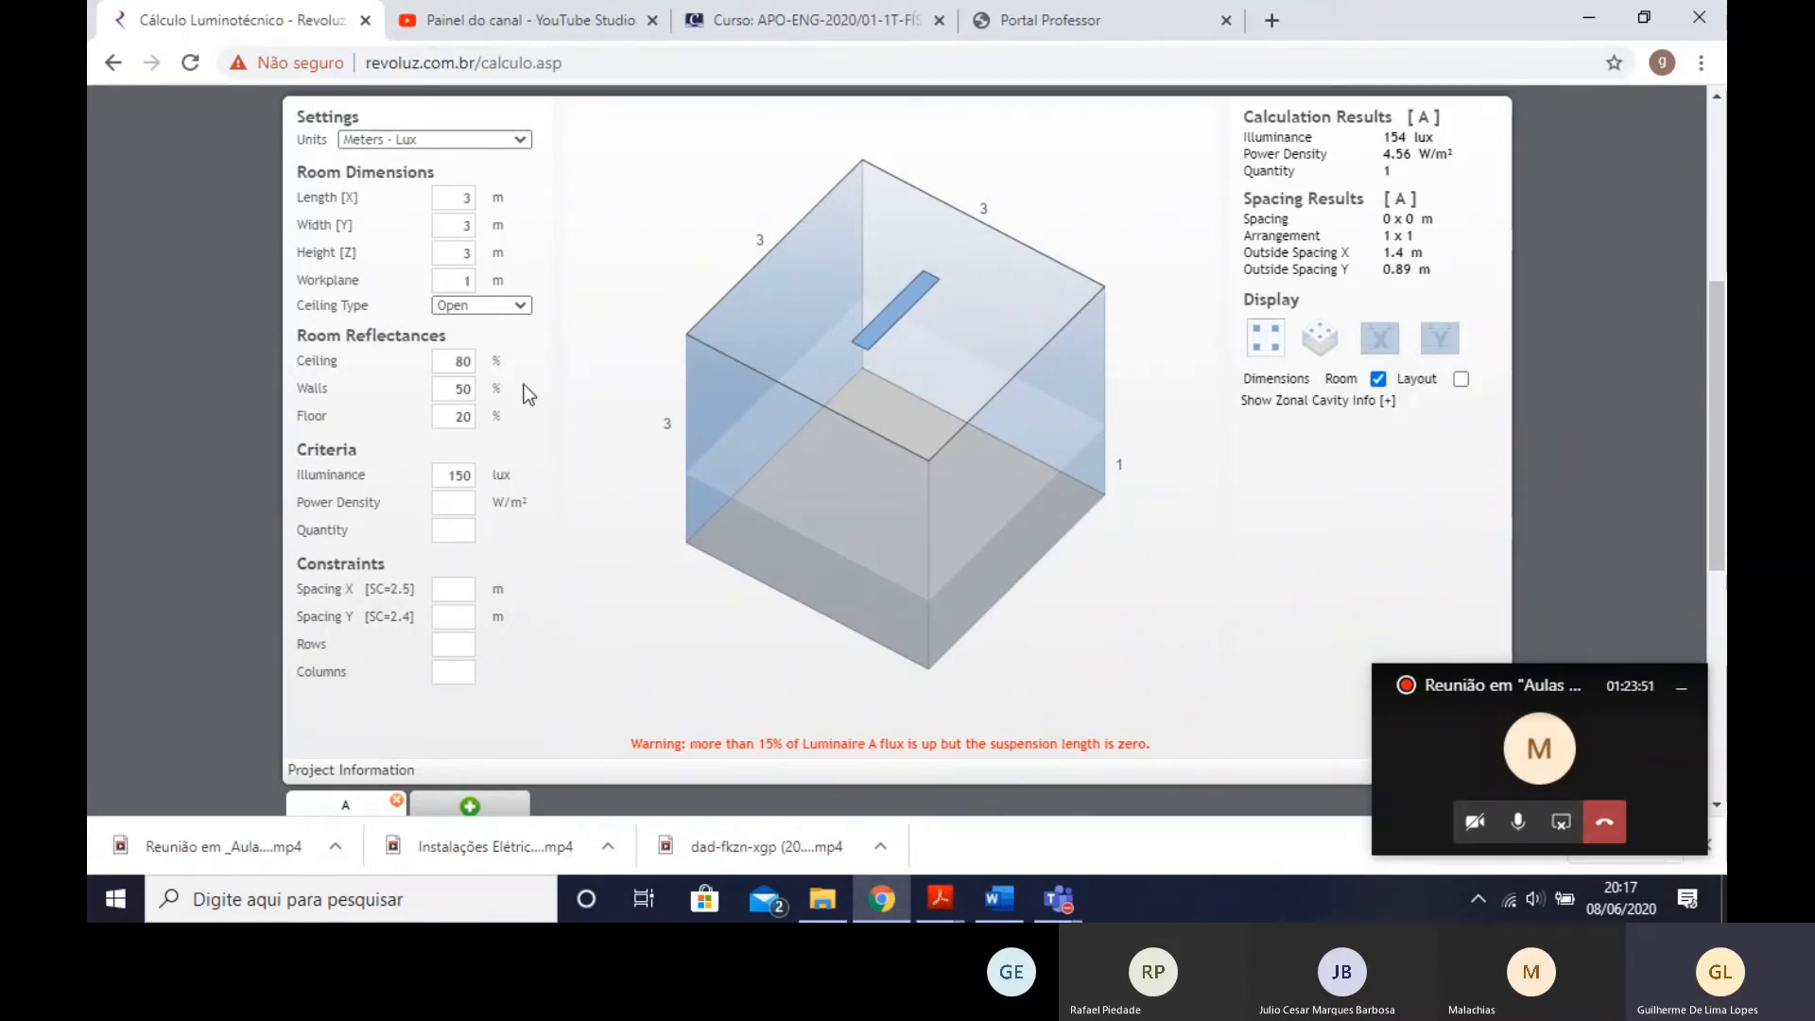
pyautogui.moveTo(818, 294); pyautogui.dragTo(900, 633)
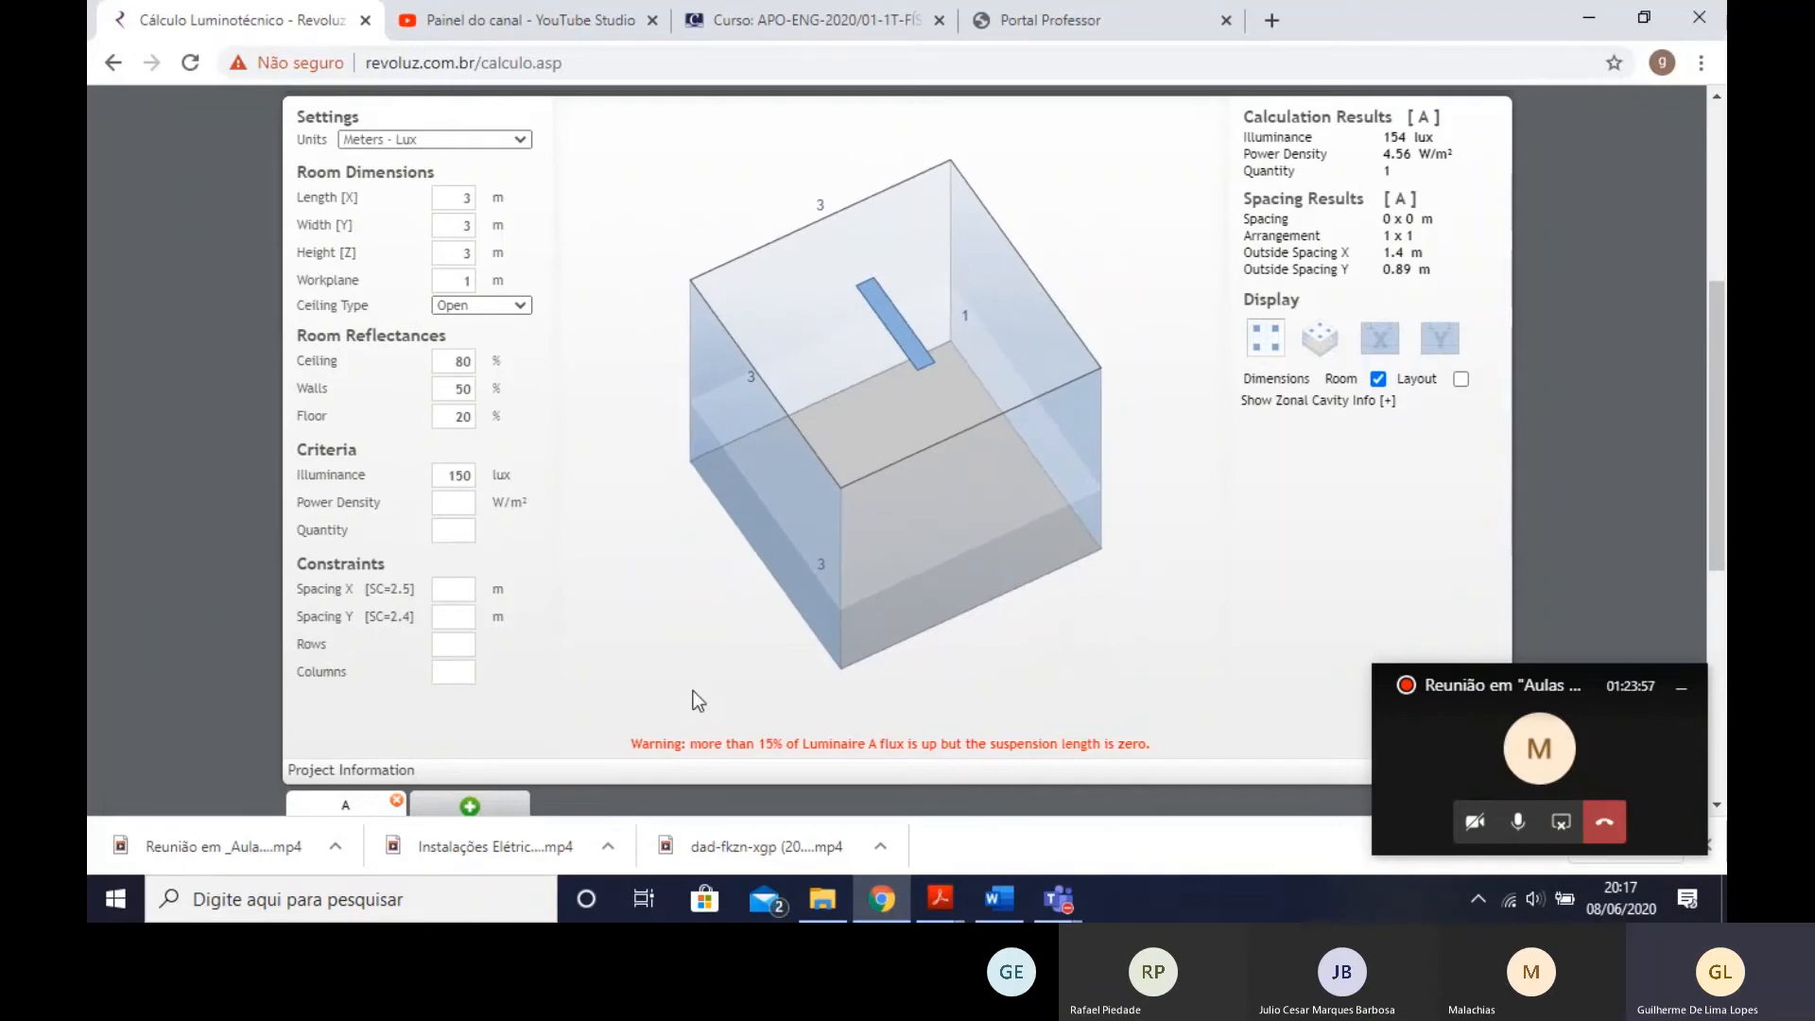
# - Remove luminaire A, the Peerless SPM9L HI I4 20/80 VDR, from the calculation
pyautogui.scroll(-5, 694, 690)
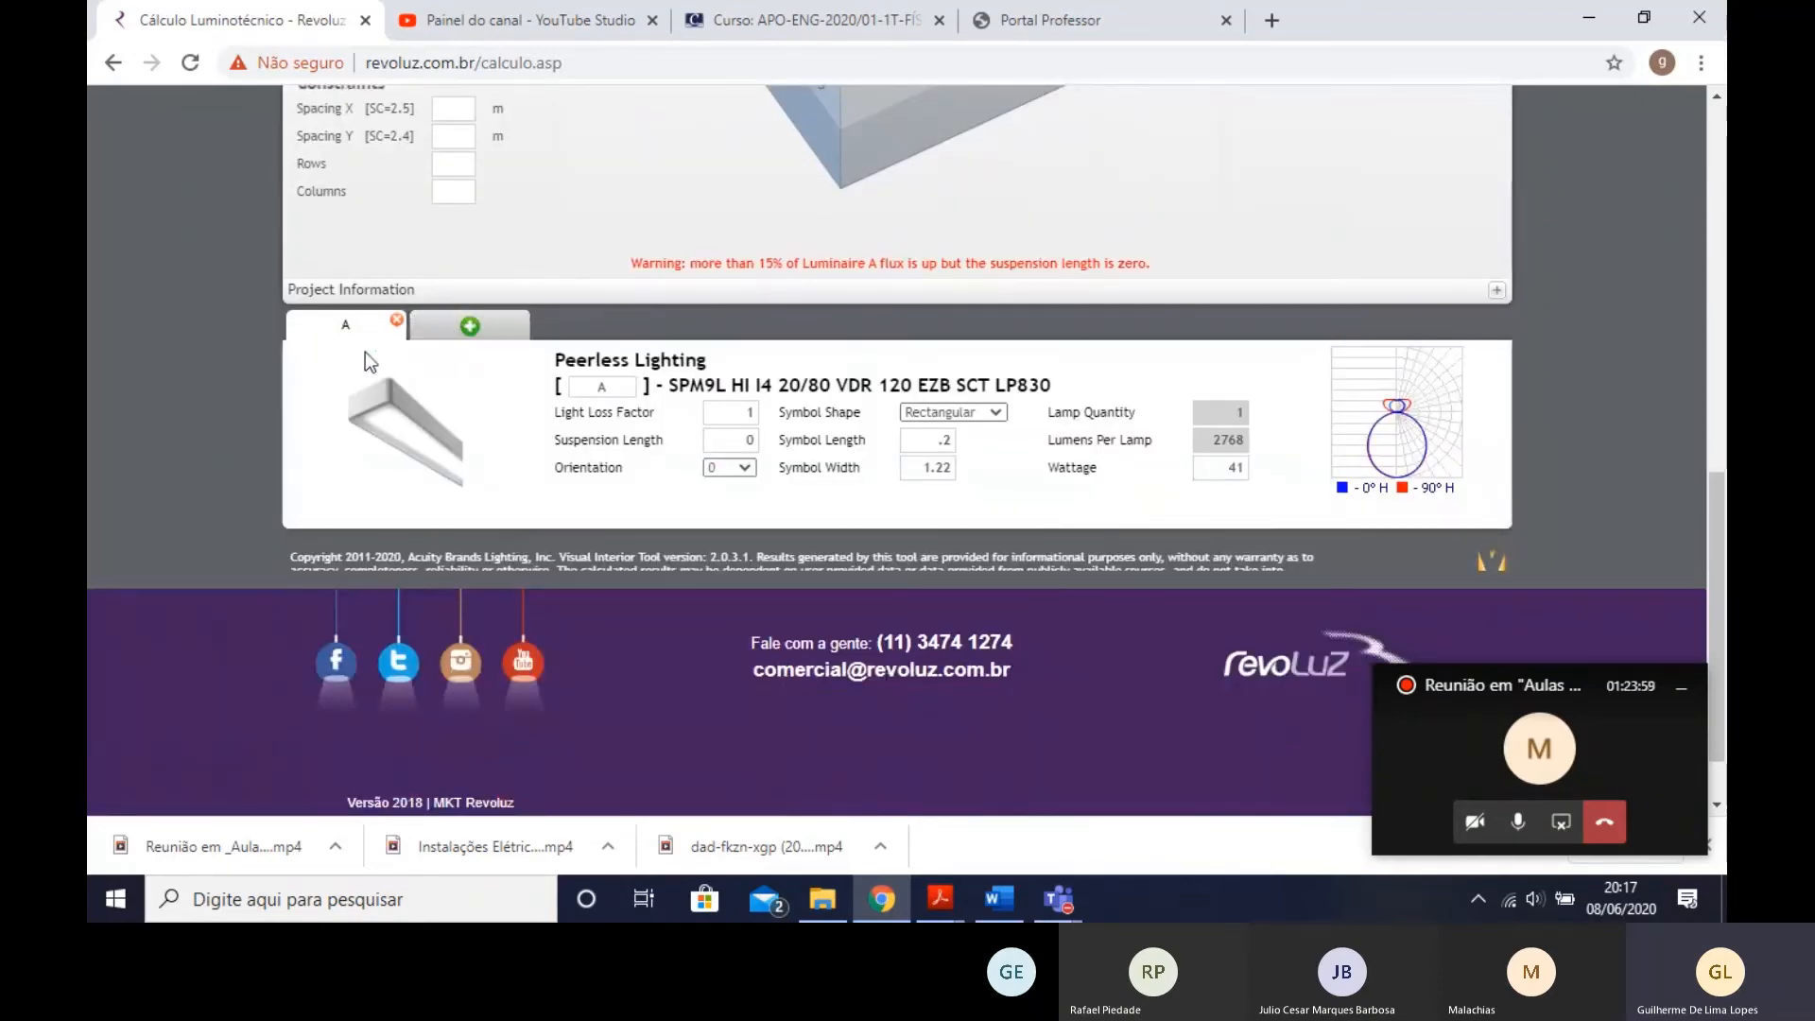
pyautogui.click(397, 321)
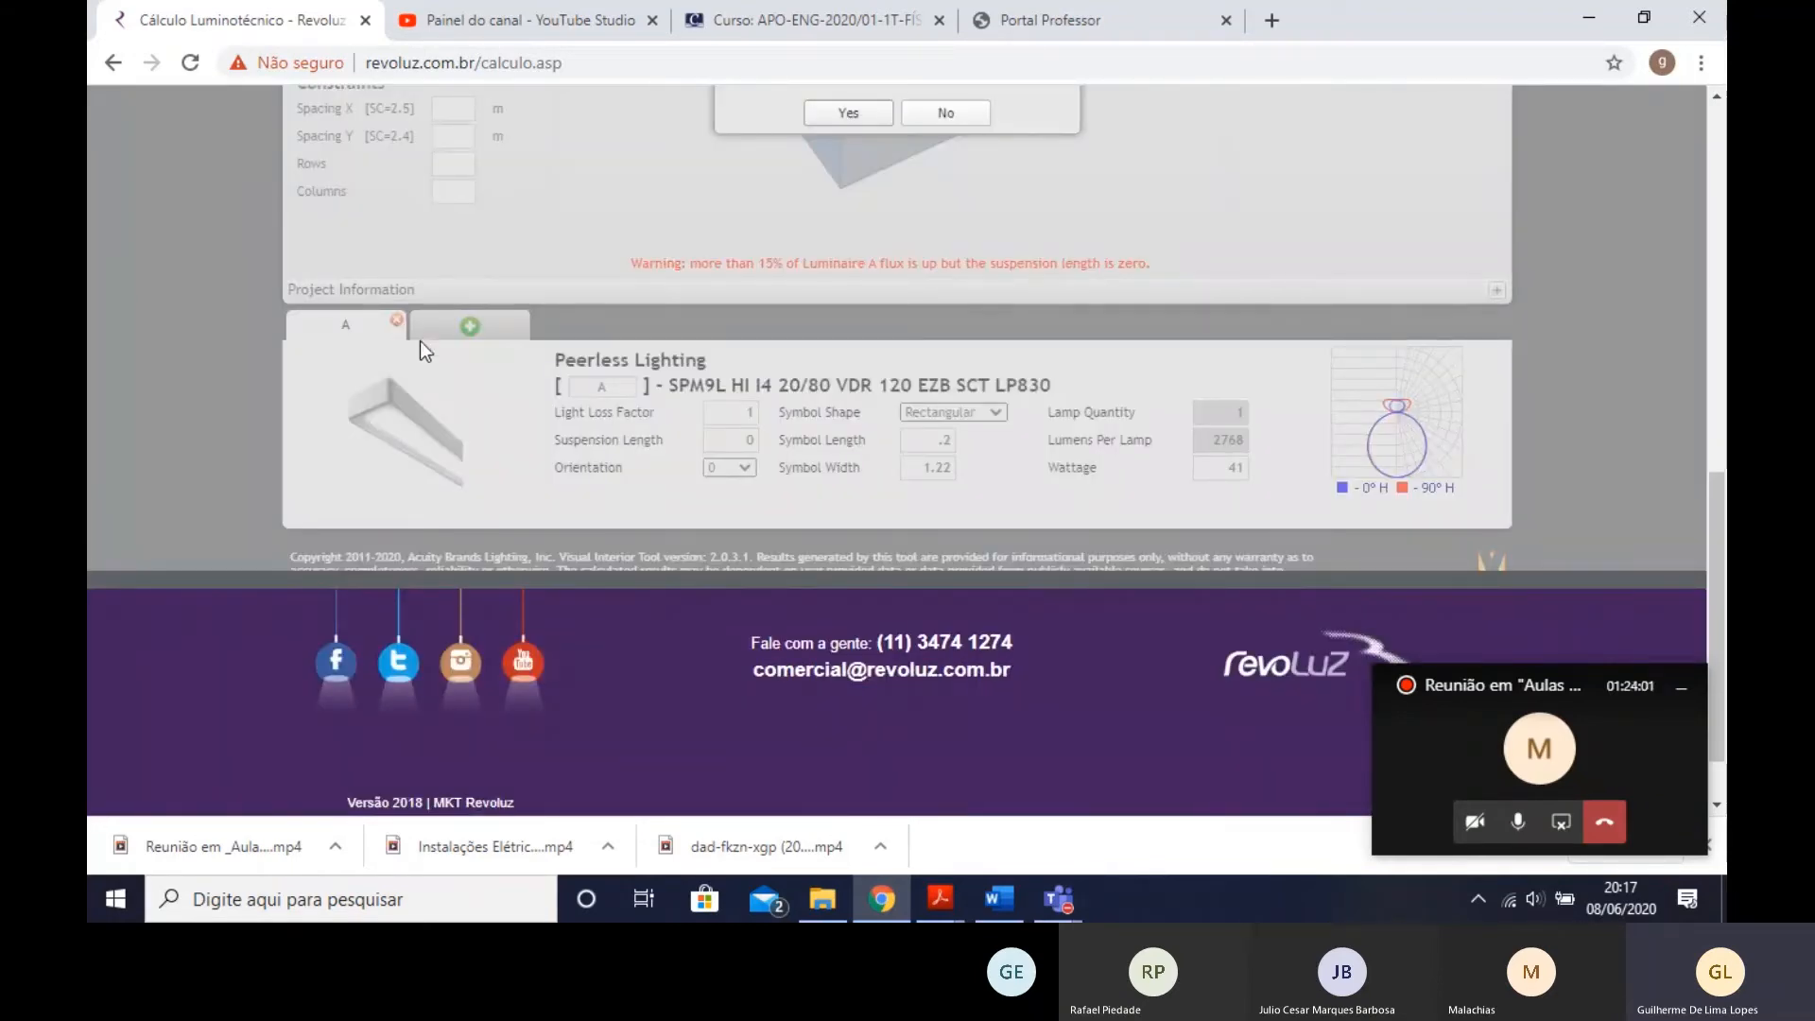
pyautogui.scroll(3, 419, 340)
pyautogui.click(853, 352)
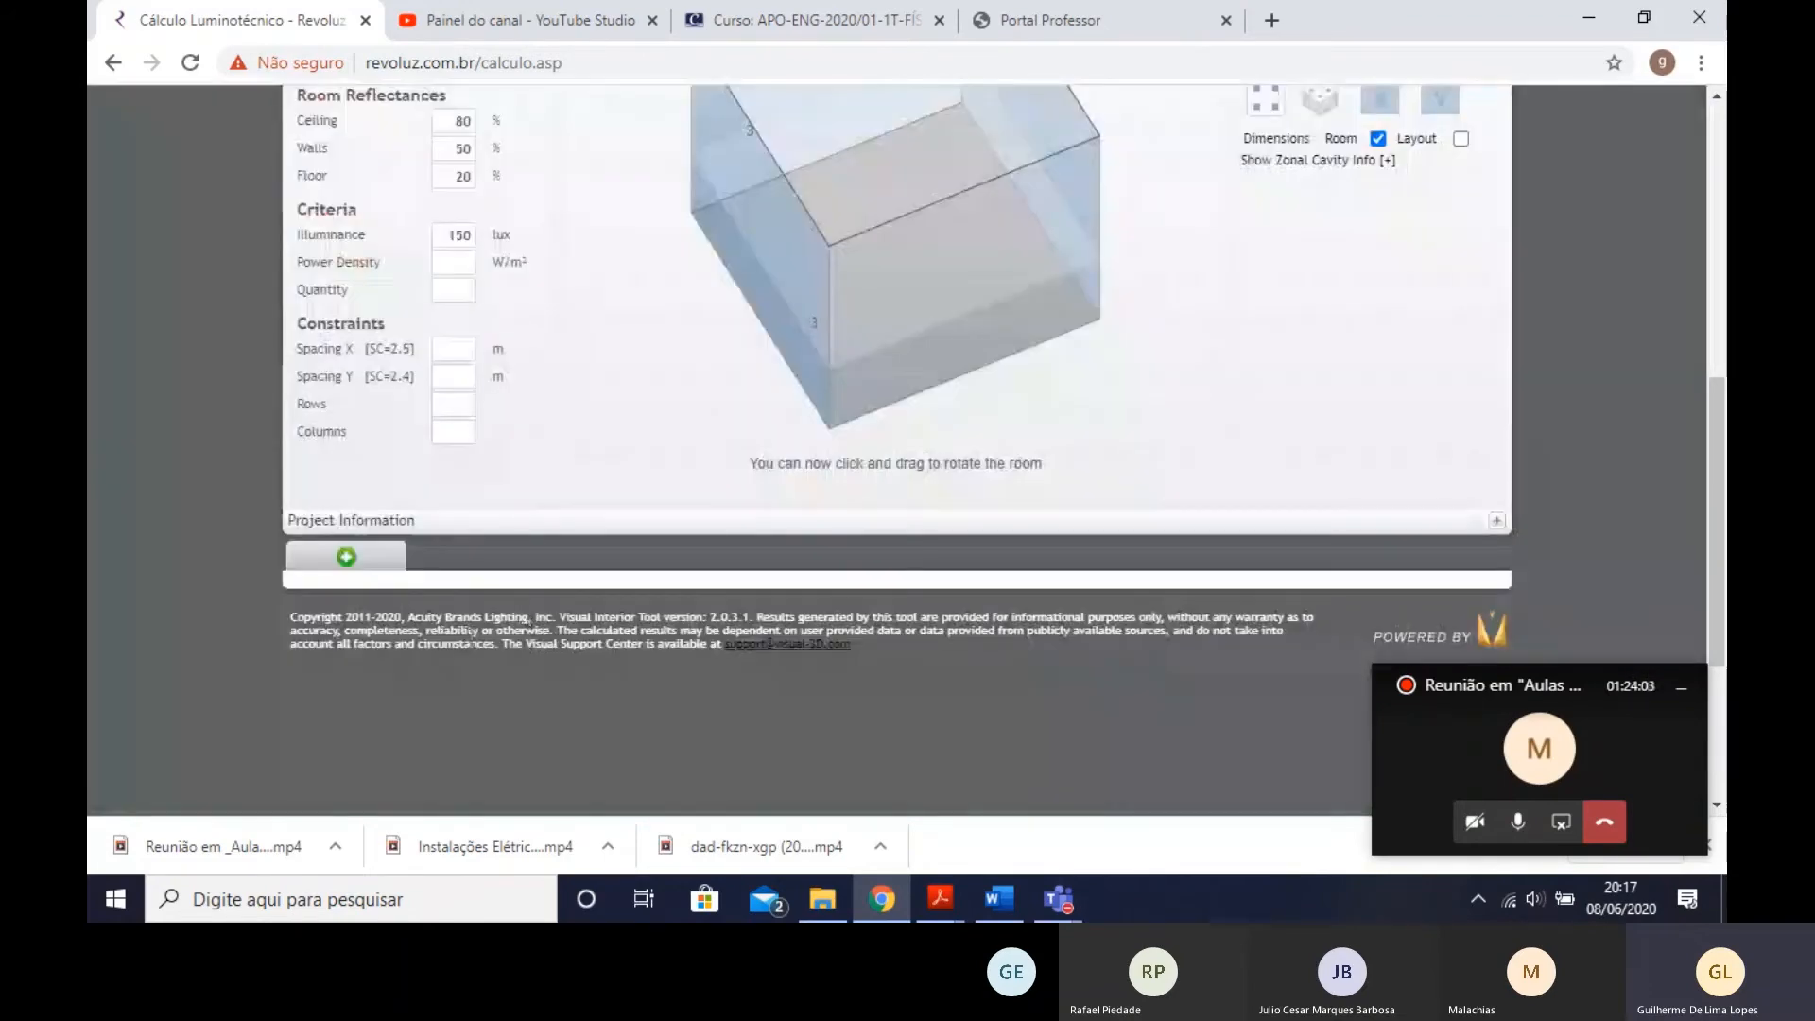
# - Reopen product selection, browse the Staple Wall, Square, Round 4 and Renna families, and choose Open Recessed LED Wall Wash
pyautogui.click(355, 554)
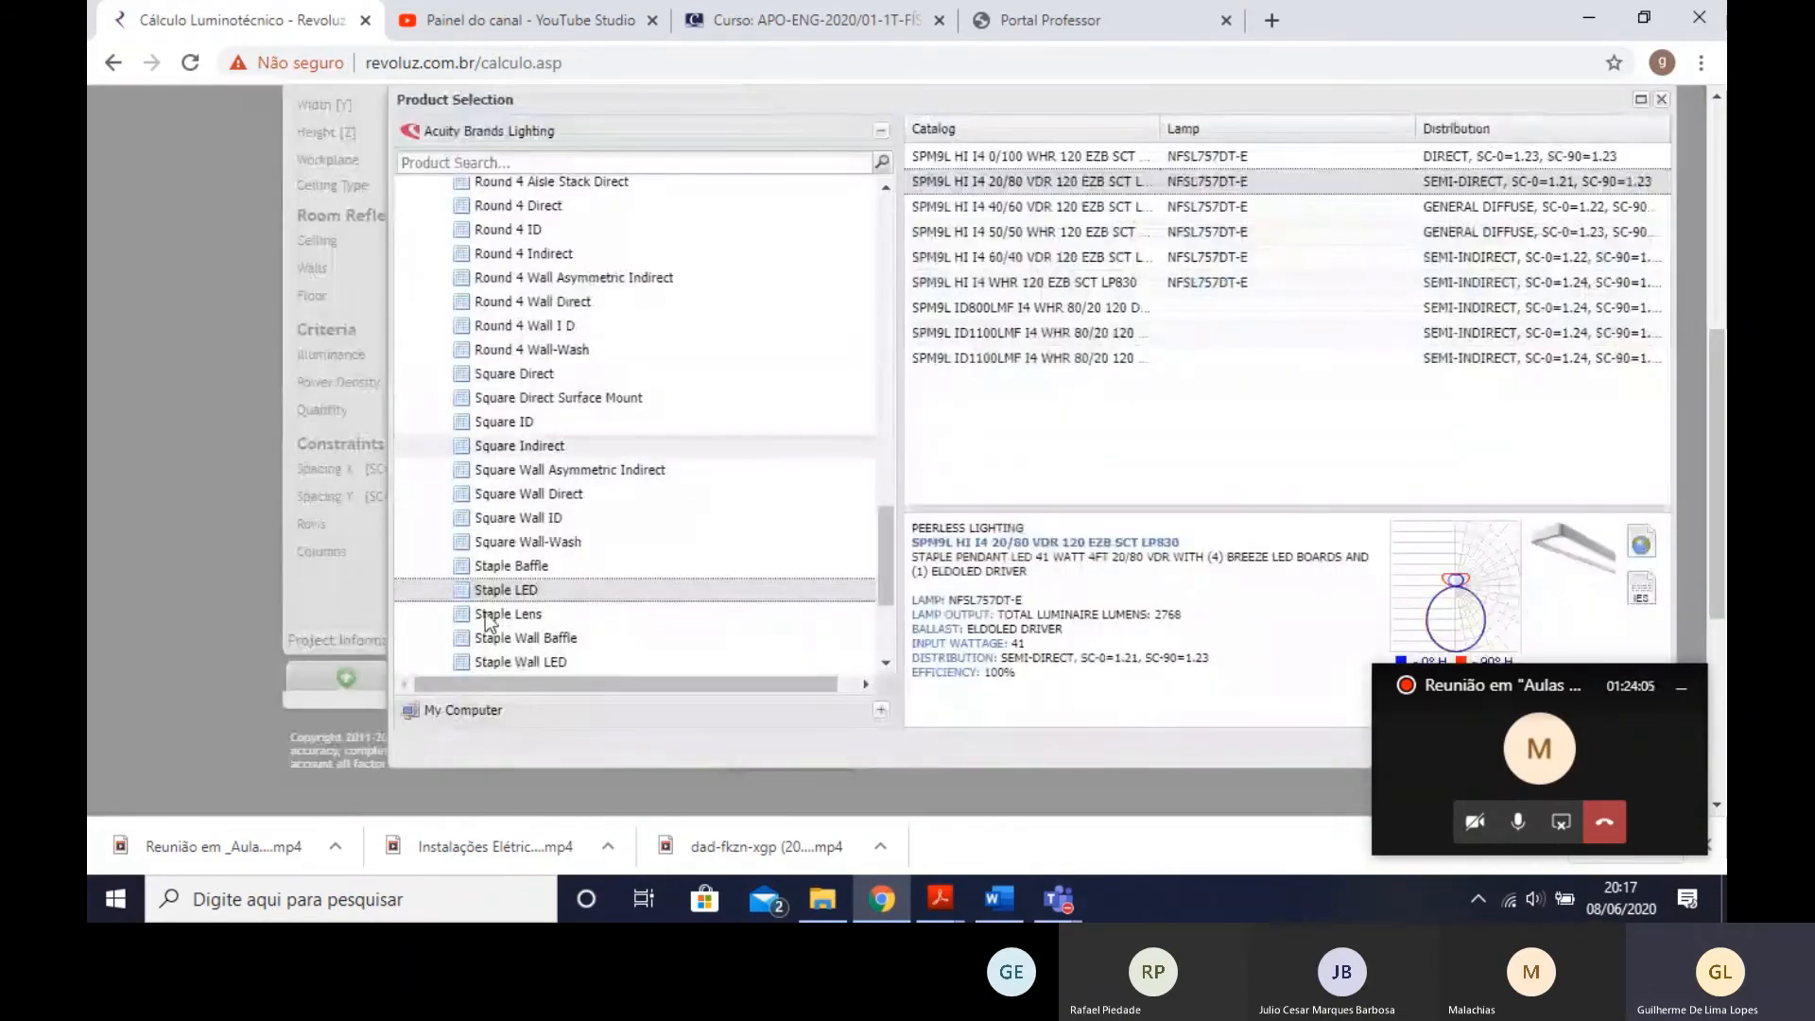
pyautogui.scroll(-2, 572, 553)
pyautogui.click(564, 543)
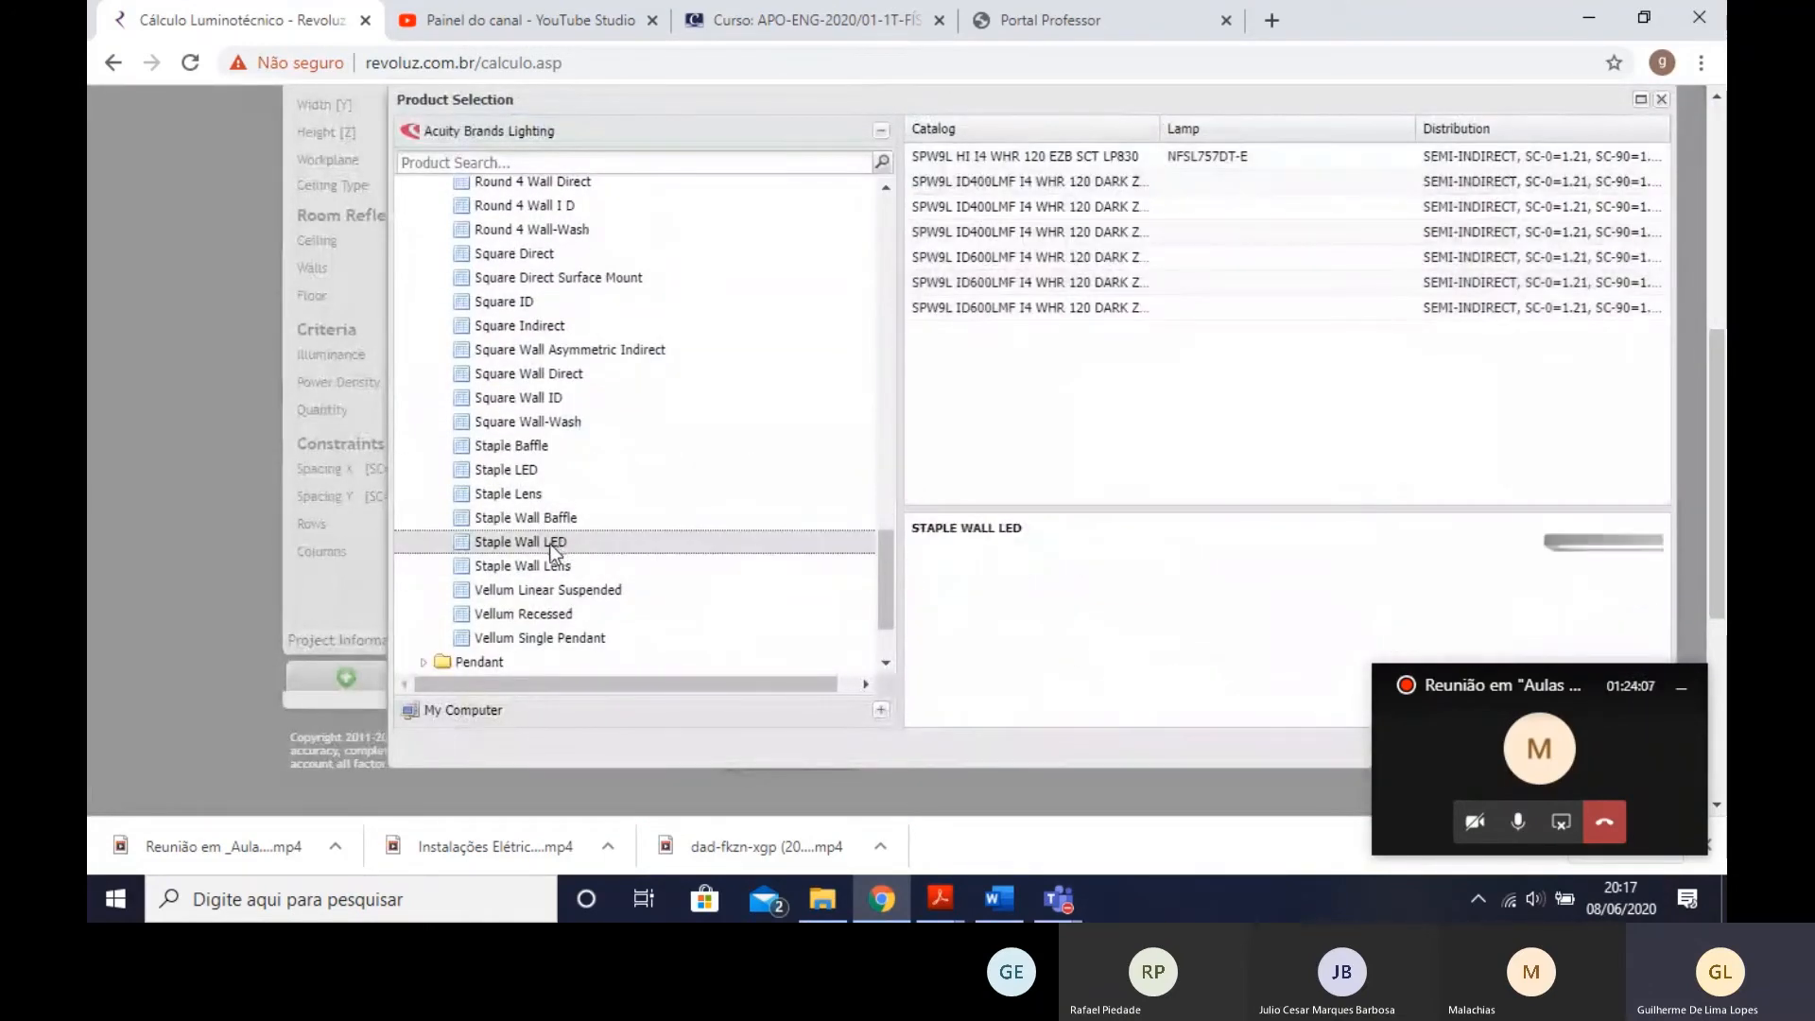
pyautogui.scroll(4, 548, 539)
pyautogui.click(552, 496)
pyautogui.click(577, 425)
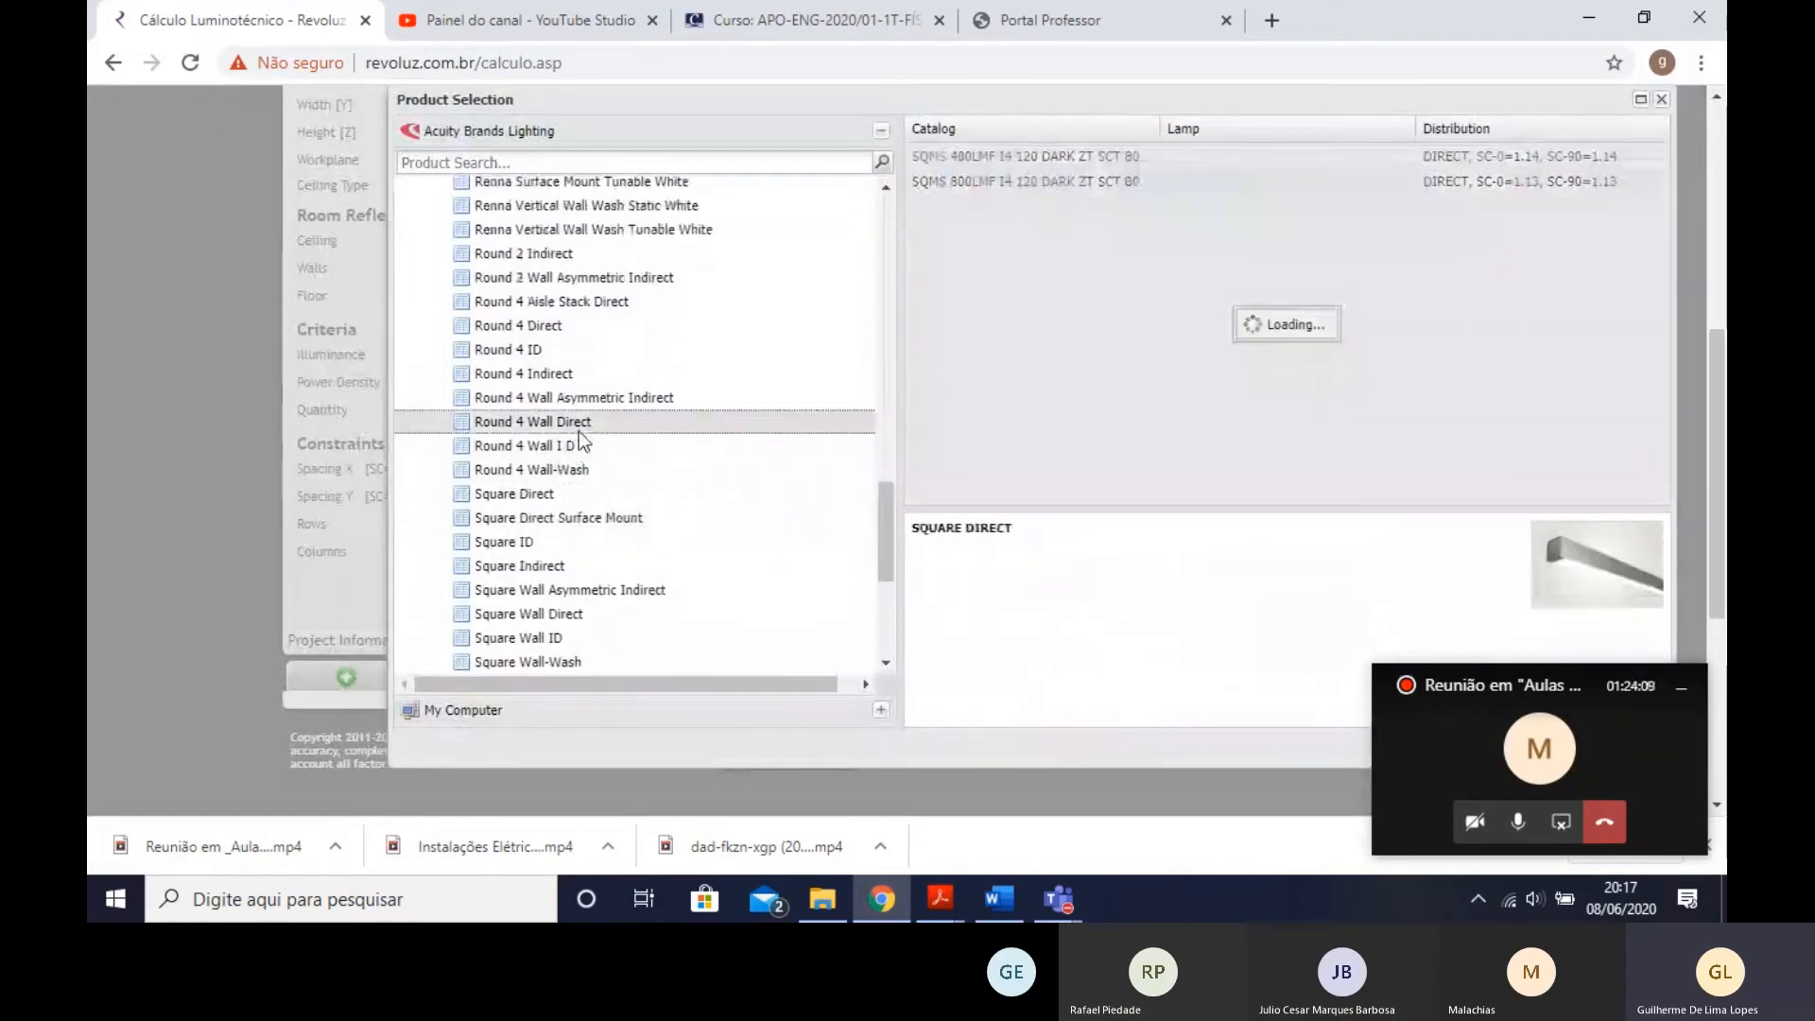
pyautogui.click(610, 354)
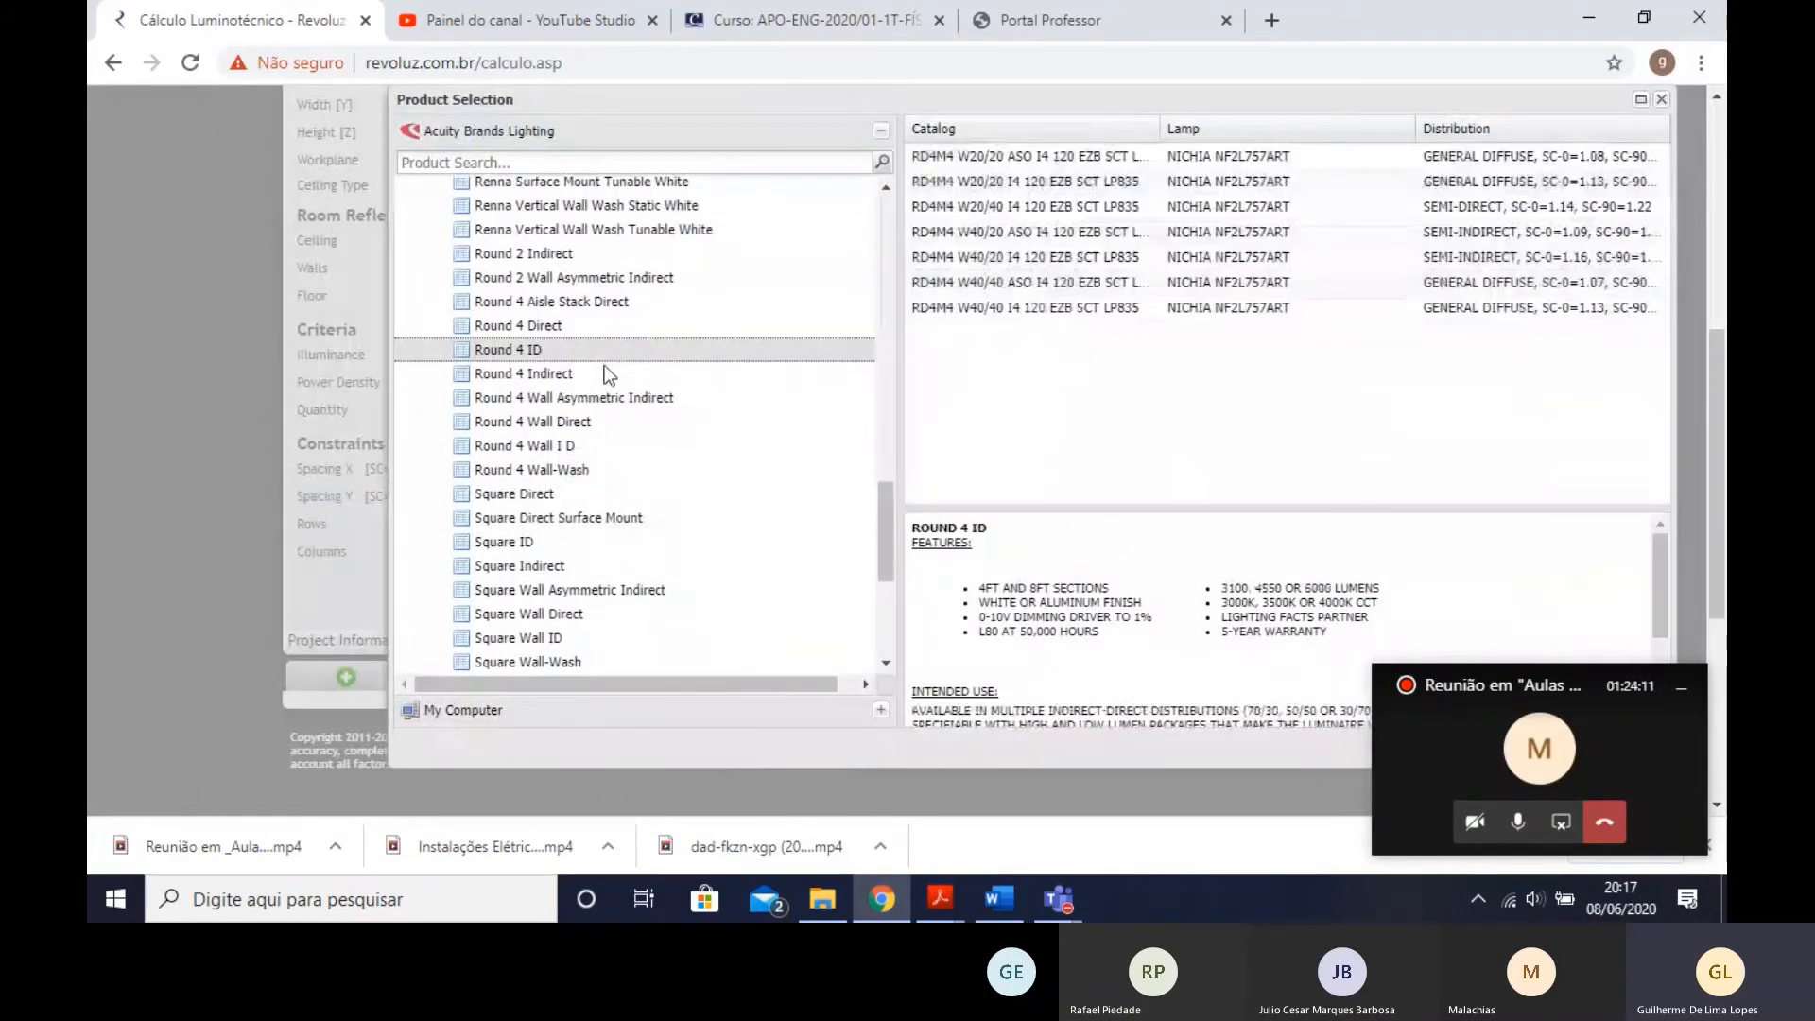
pyautogui.scroll(4, 596, 387)
pyautogui.click(562, 445)
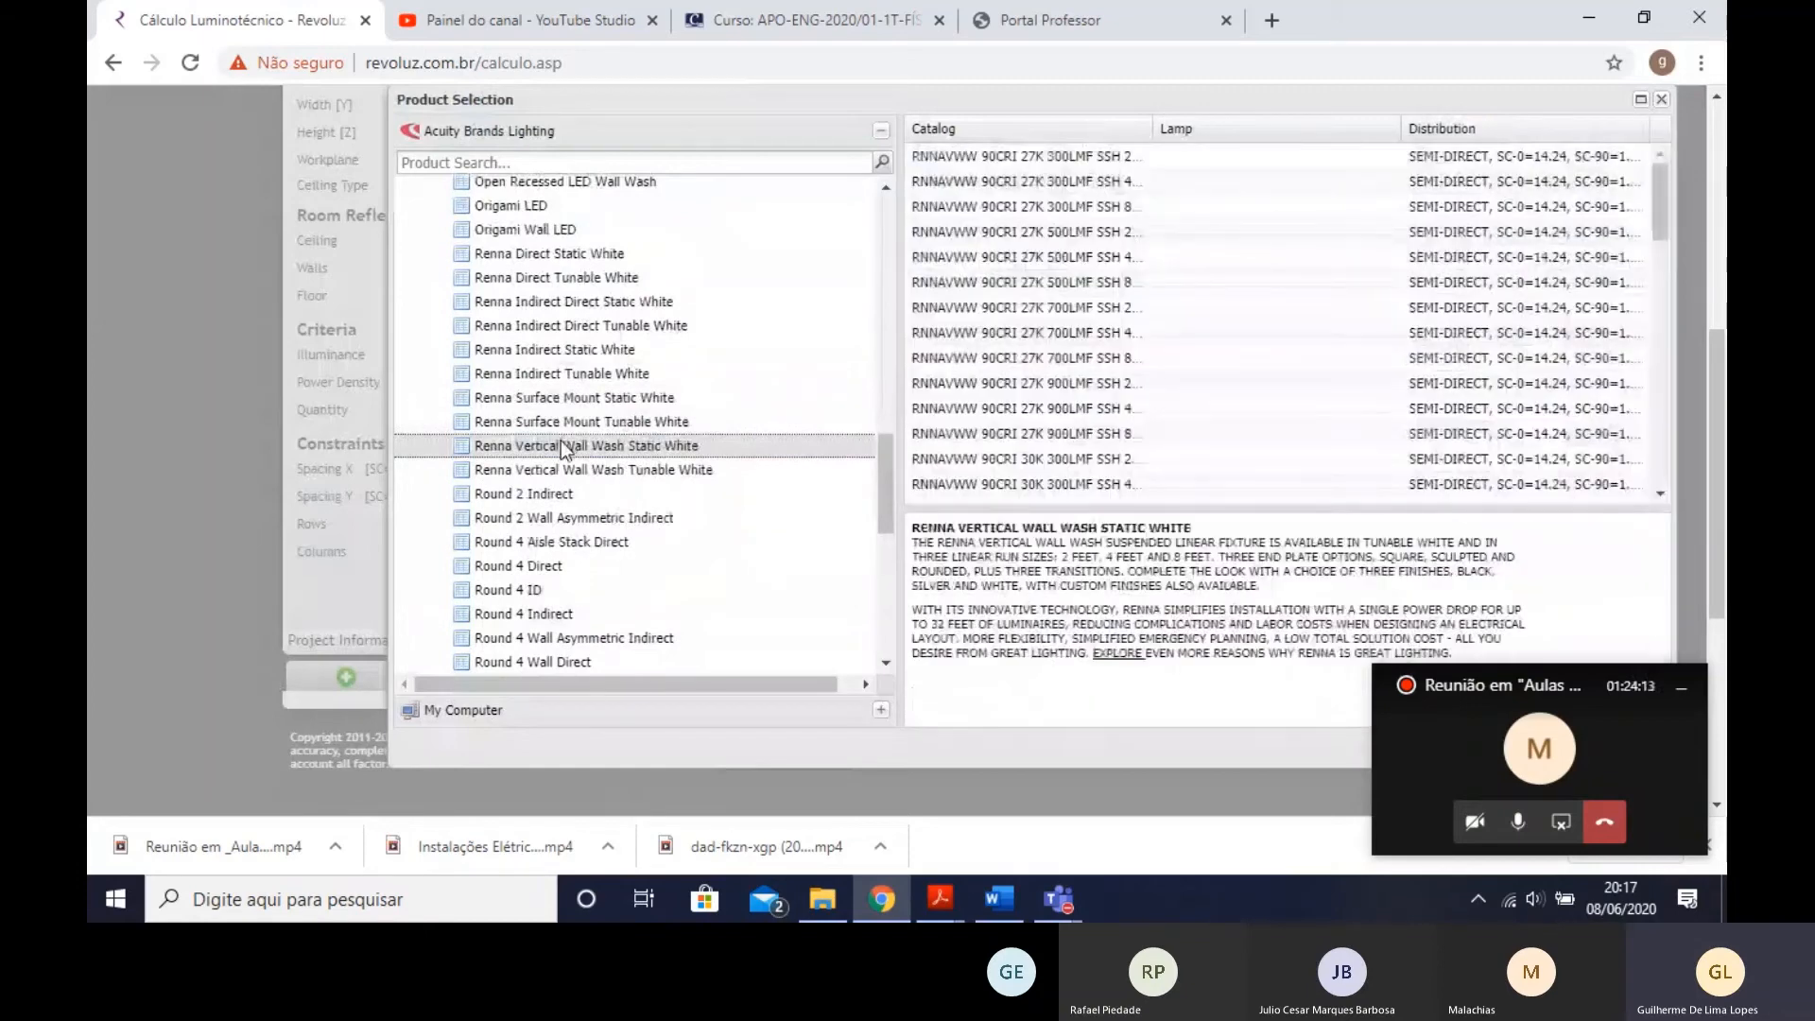
pyautogui.scroll(4, 560, 440)
pyautogui.click(556, 423)
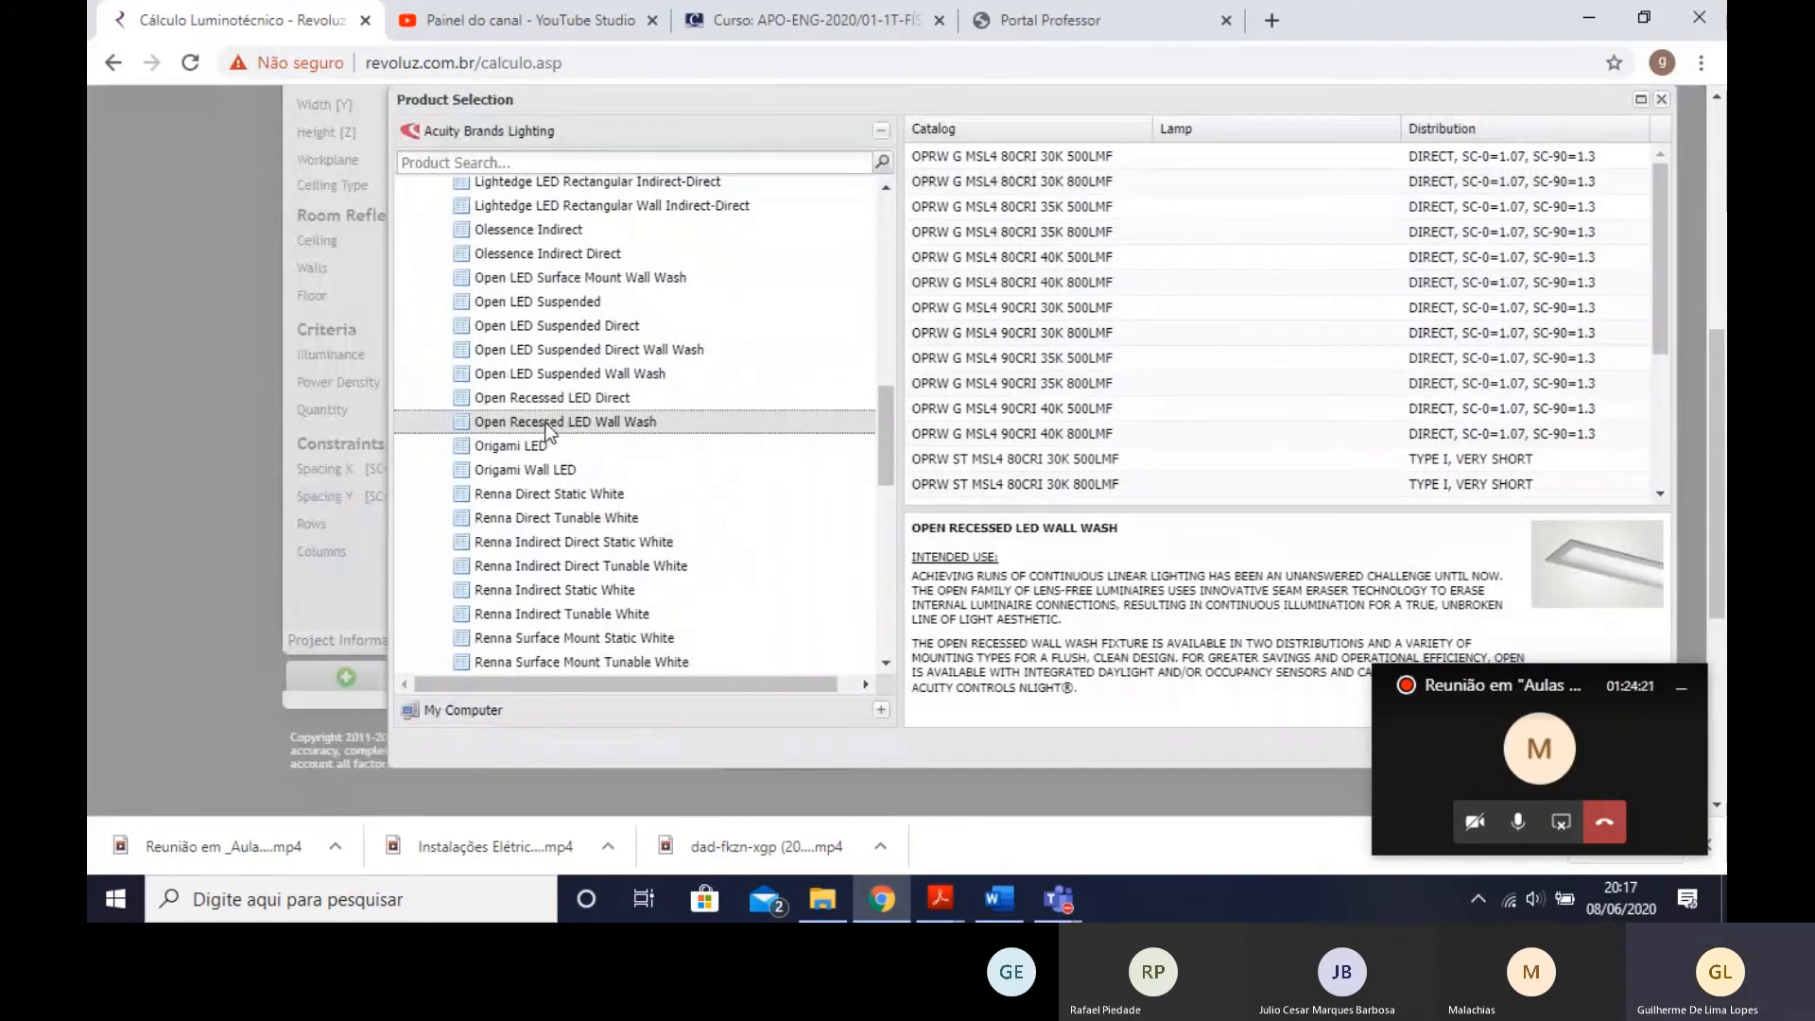
# - Compare lumen output, input wattage and distribution across the 80CRI and 90CRI variants of the Open Recessed LED Wall Wash
pyautogui.click(1480, 291)
pyautogui.click(1116, 159)
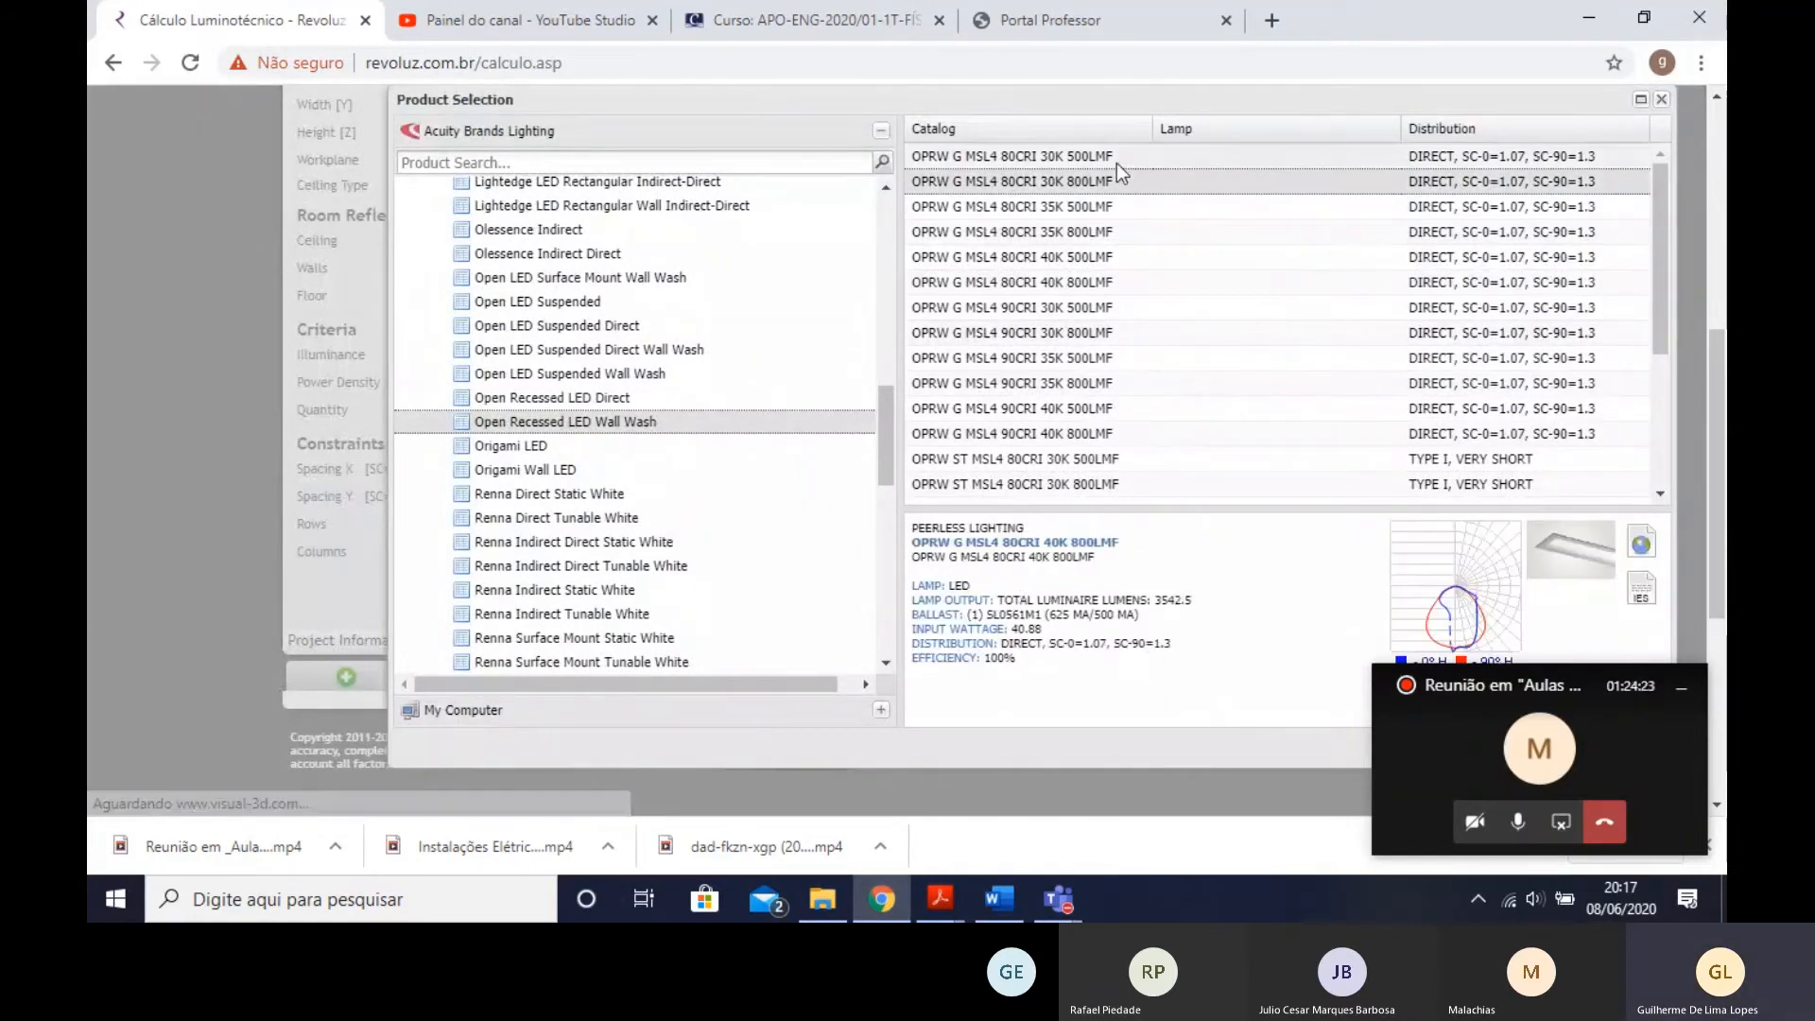
pyautogui.click(1115, 227)
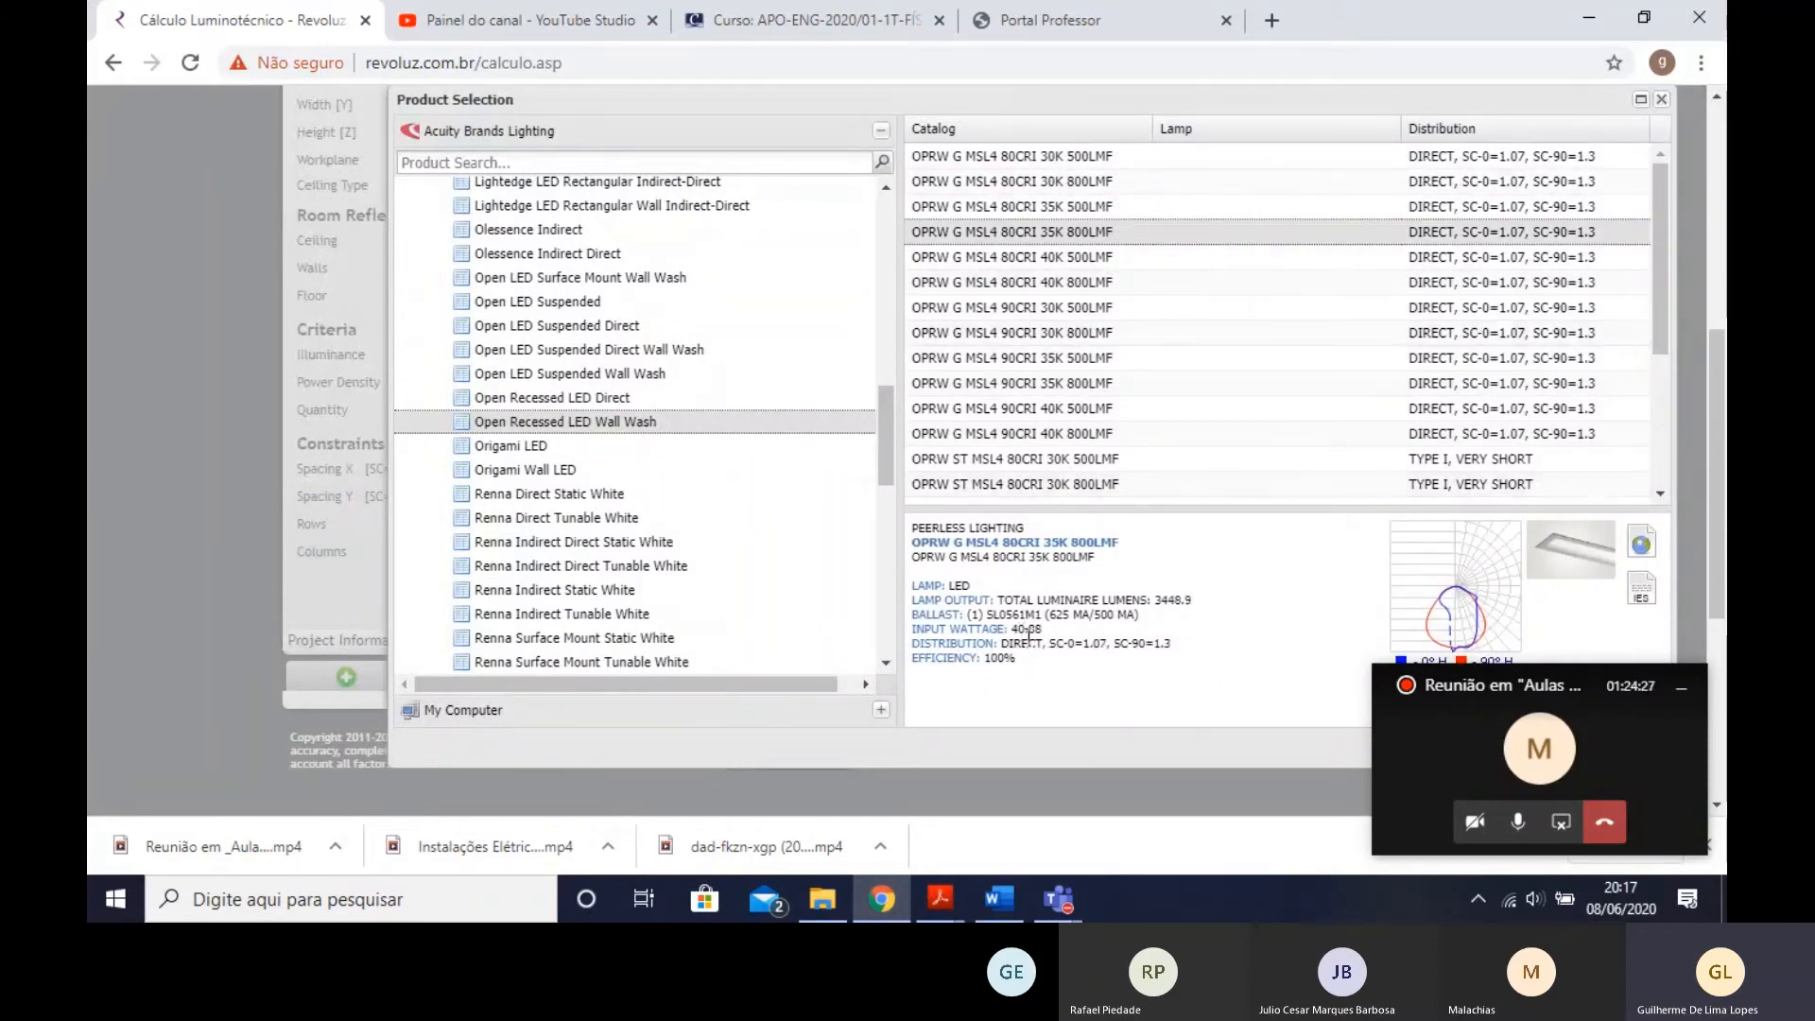
pyautogui.click(1103, 257)
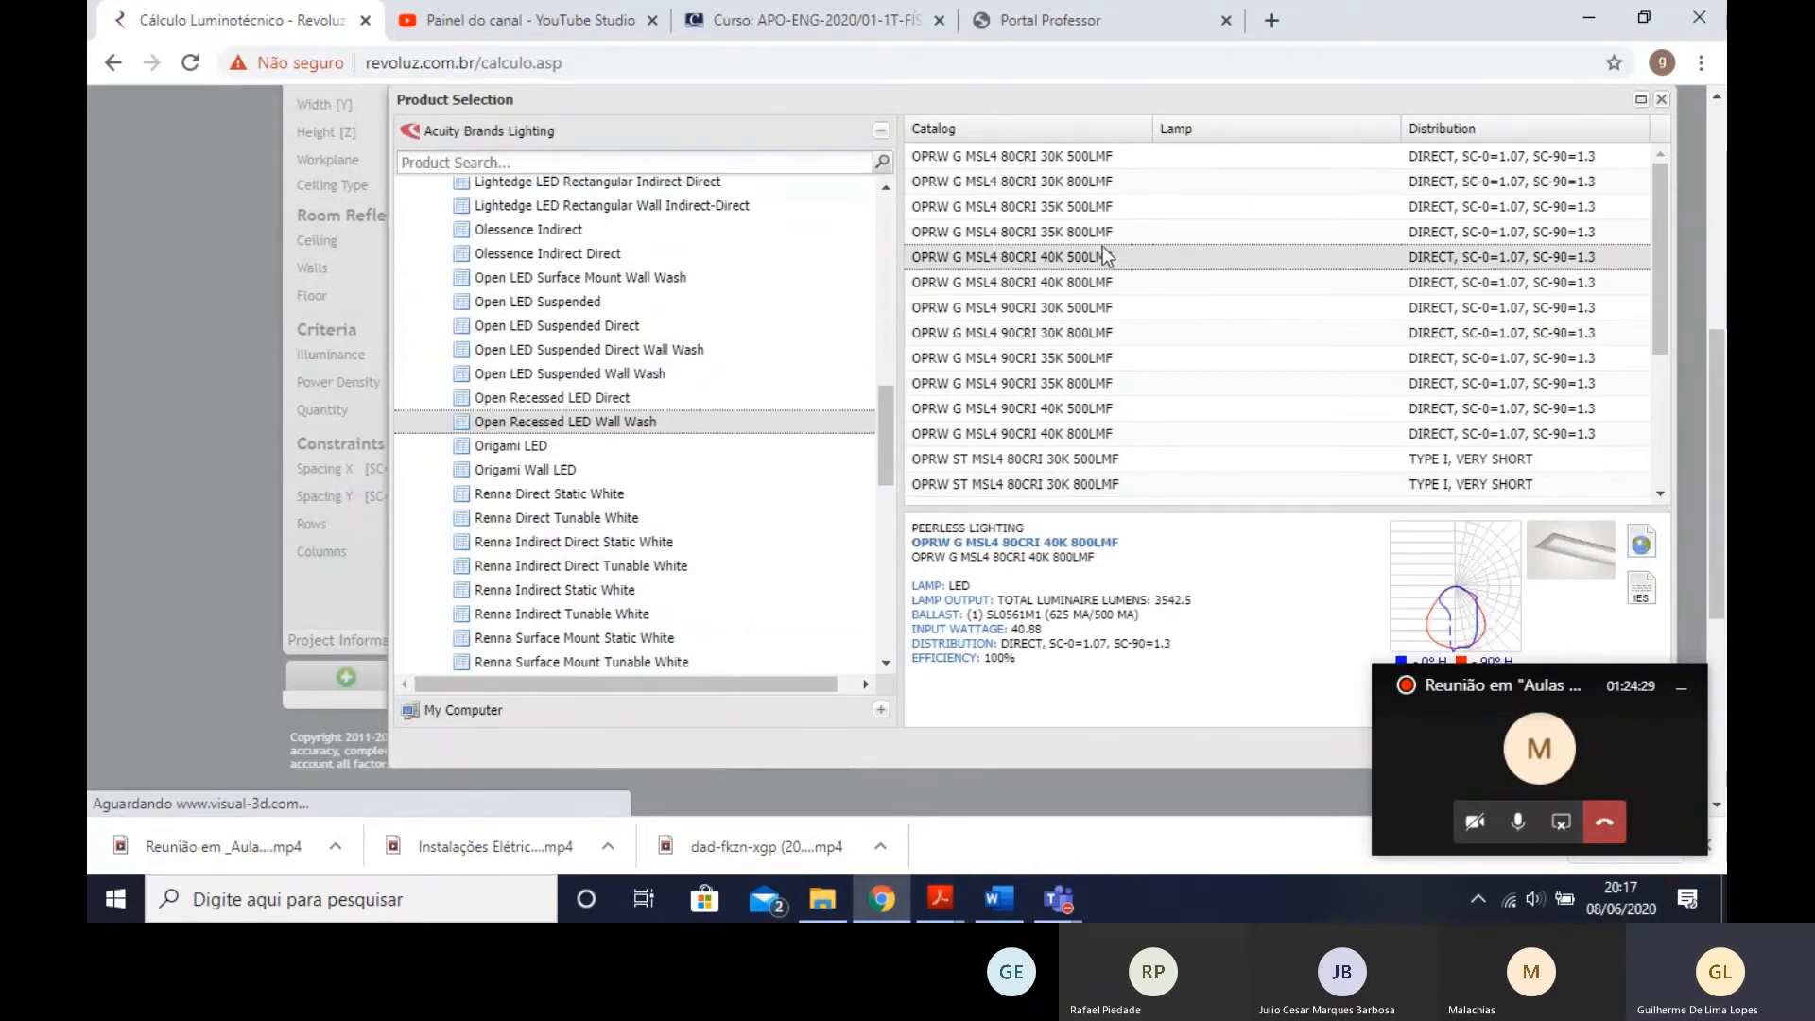
pyautogui.press('Up')
pyautogui.press('Up')
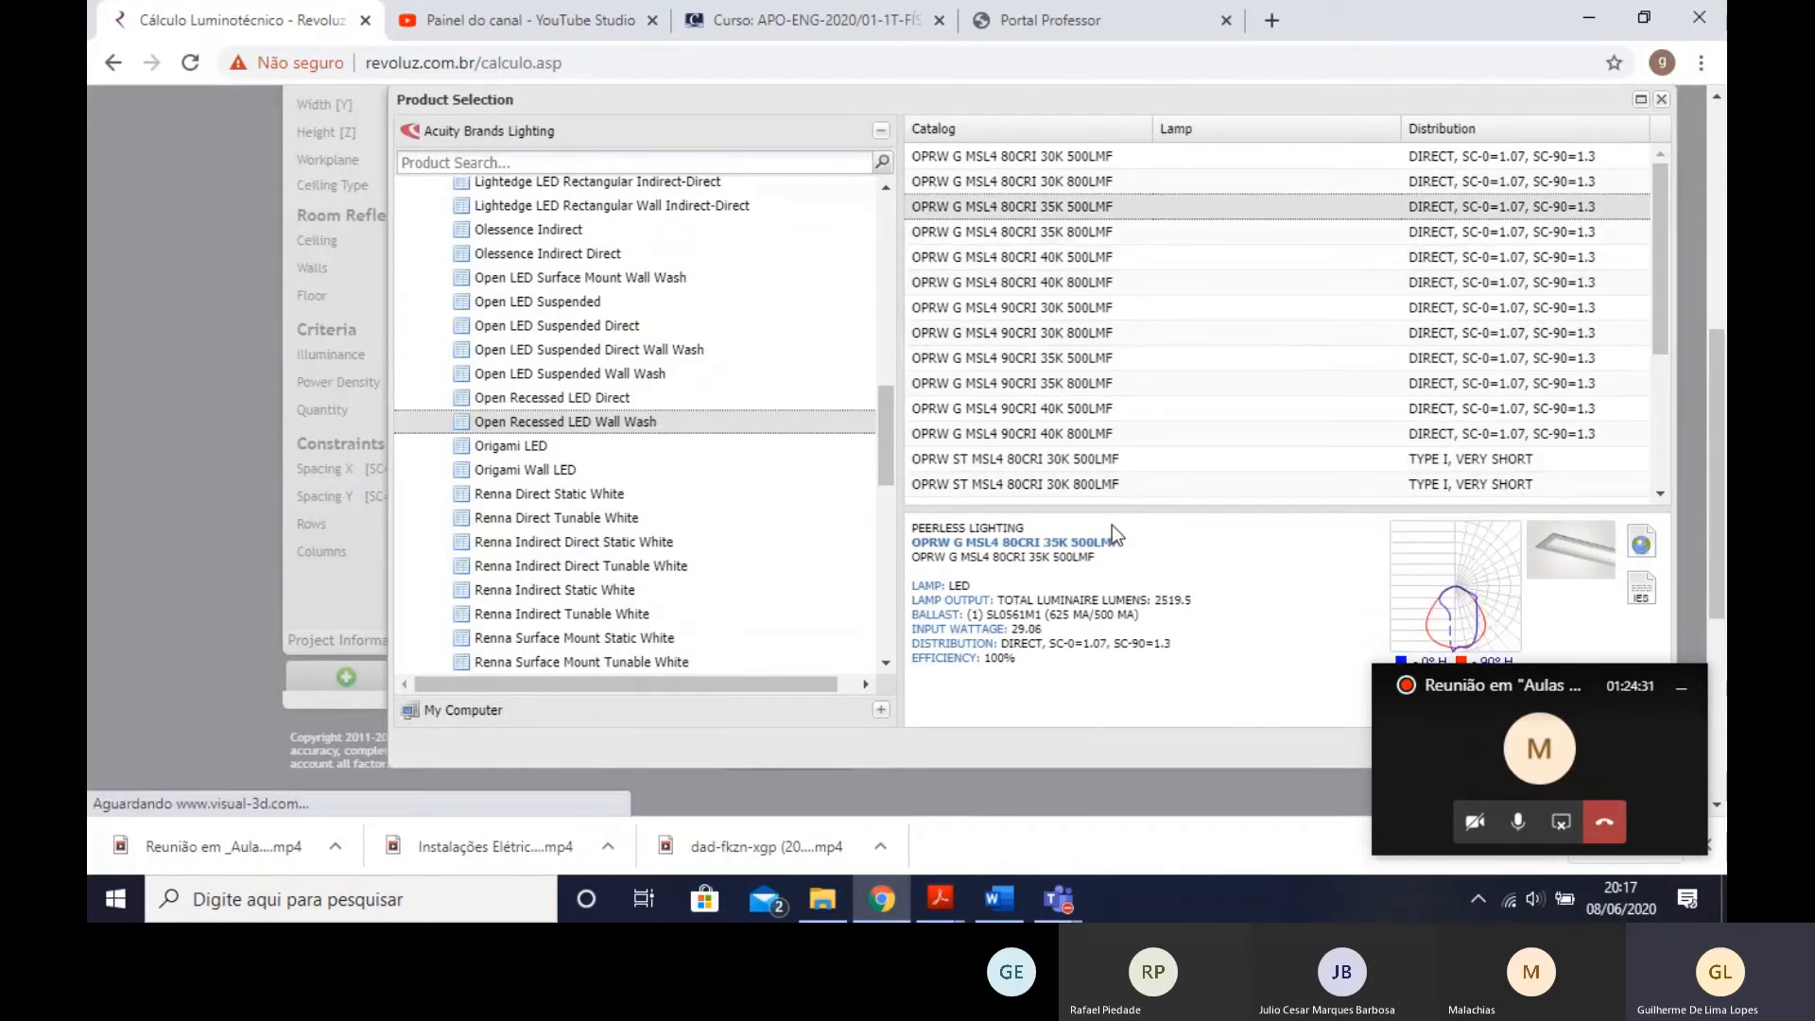
pyautogui.press('Up')
pyautogui.press('Down')
pyautogui.click(1228, 263)
pyautogui.press('Down')
pyautogui.press('Down')
pyautogui.press('Down')
pyautogui.press('Down')
pyautogui.press('Down')
pyautogui.press('Down')
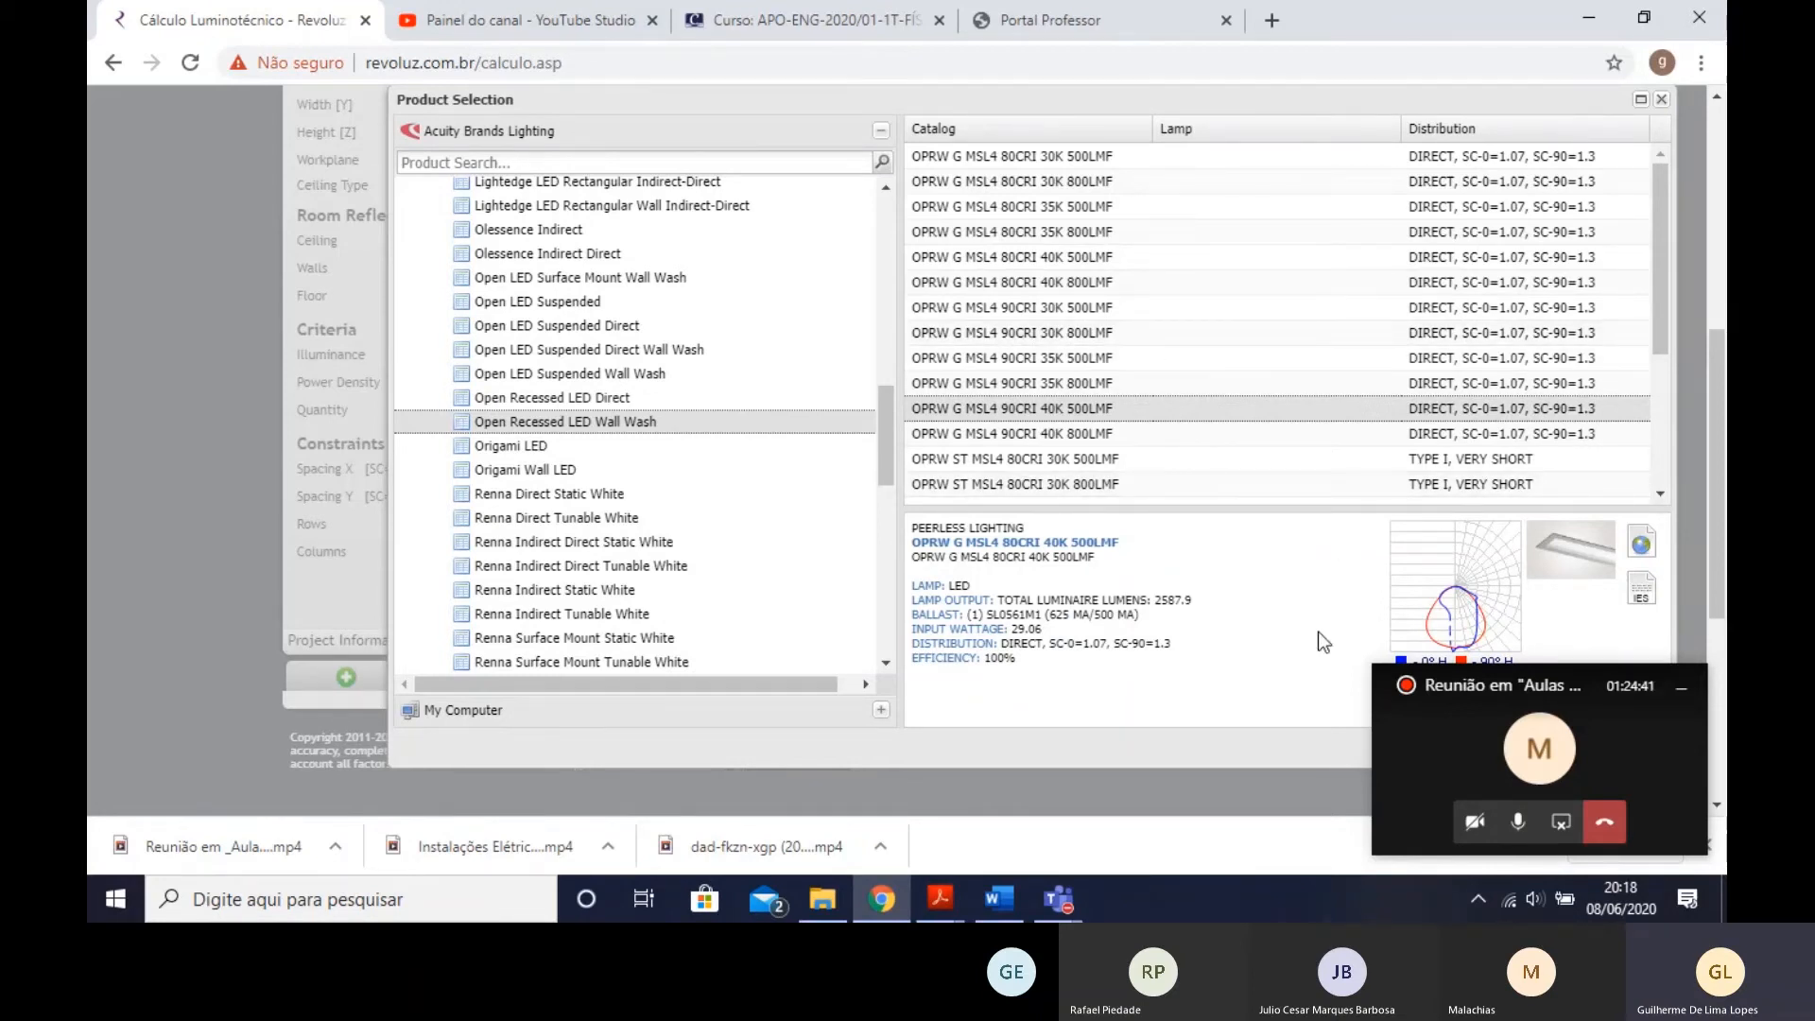
pyautogui.press('Up')
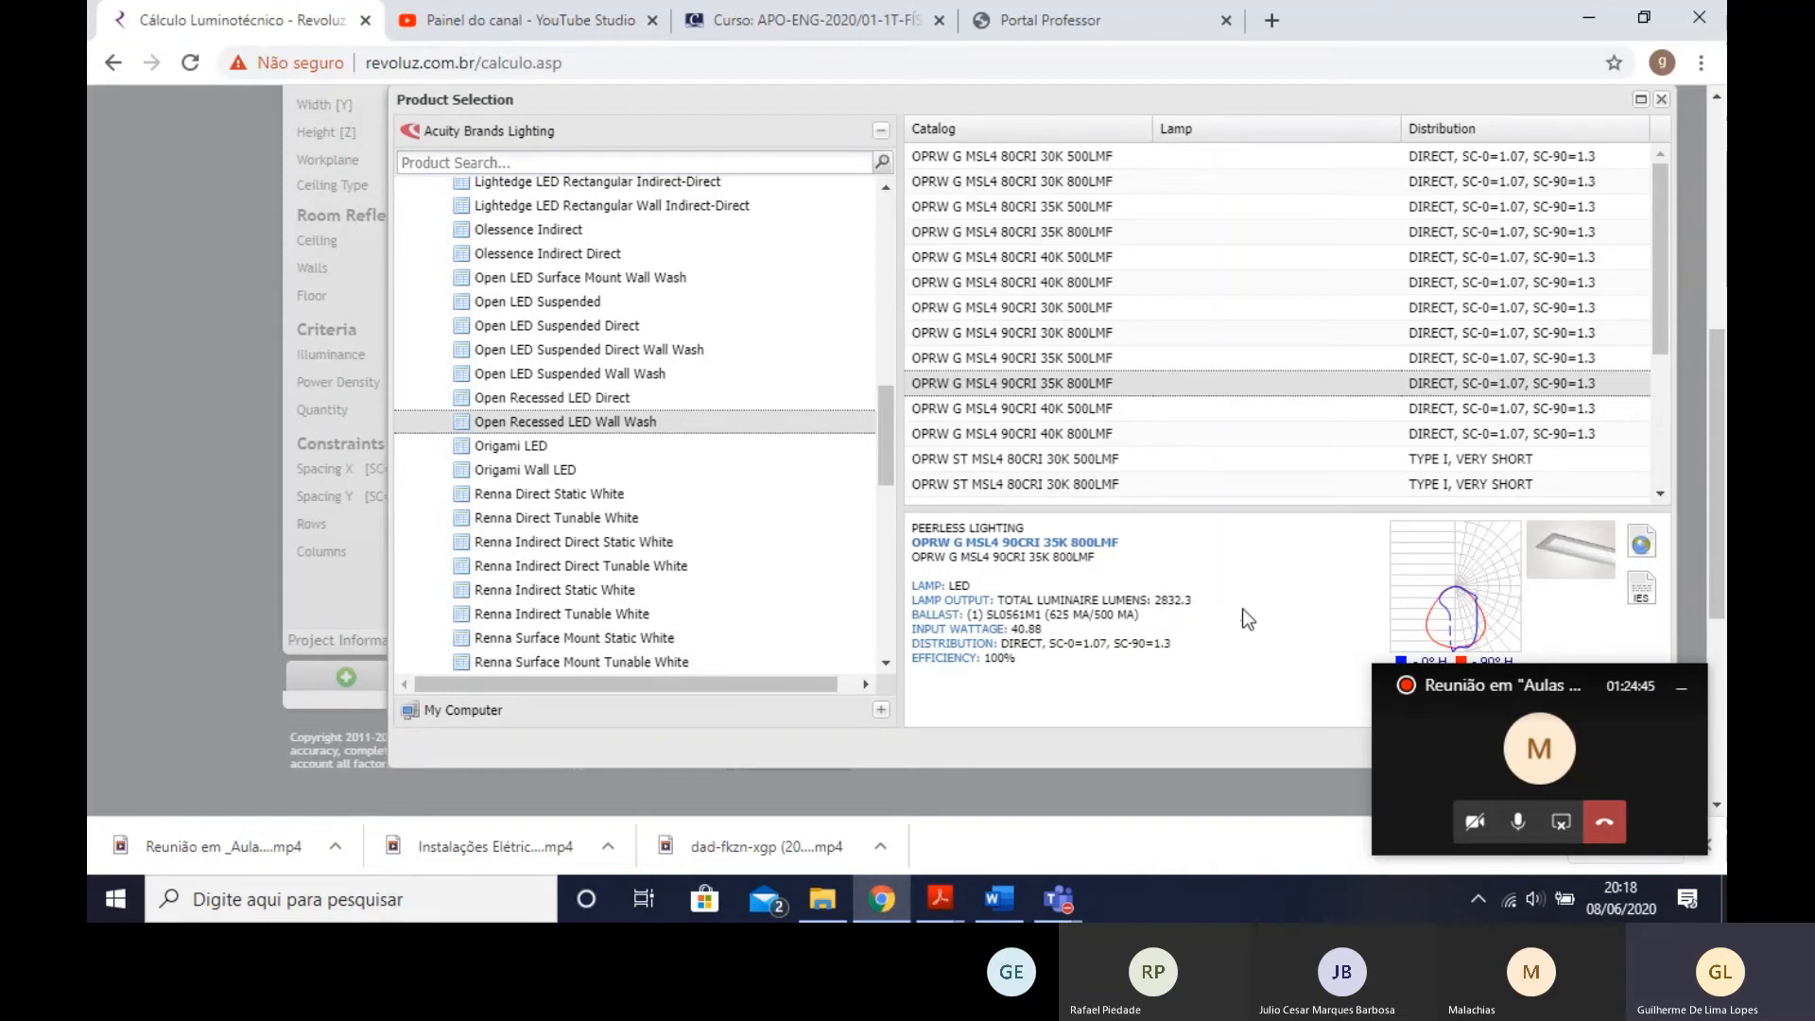
pyautogui.press('Up')
pyautogui.press('Up')
pyautogui.press('Up')
pyautogui.press('Up')
pyautogui.press('Up')
pyautogui.press('Up')
pyautogui.press('Up')
pyautogui.press('Up')
pyautogui.press('Up')
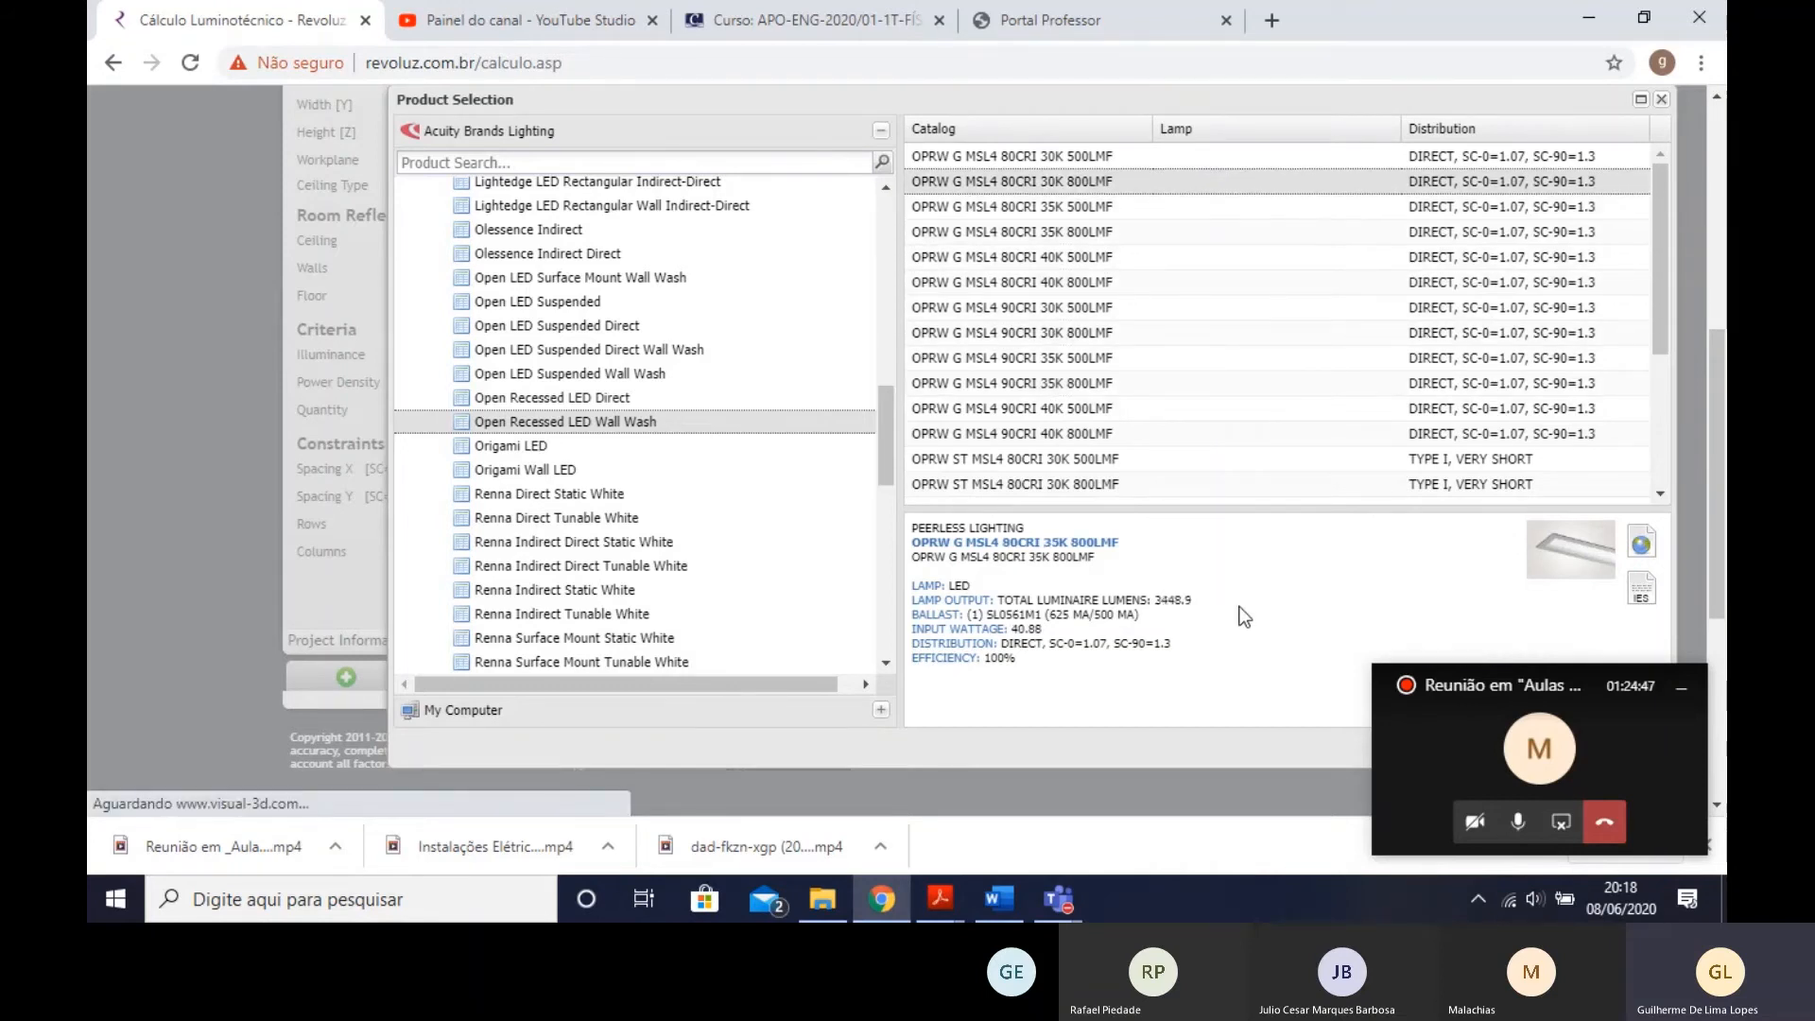
pyautogui.press('Down')
pyautogui.press('Down')
pyautogui.press('Down')
pyautogui.press('Down')
pyautogui.press('Down')
pyautogui.press('Down')
pyautogui.press('Down')
pyautogui.press('Down')
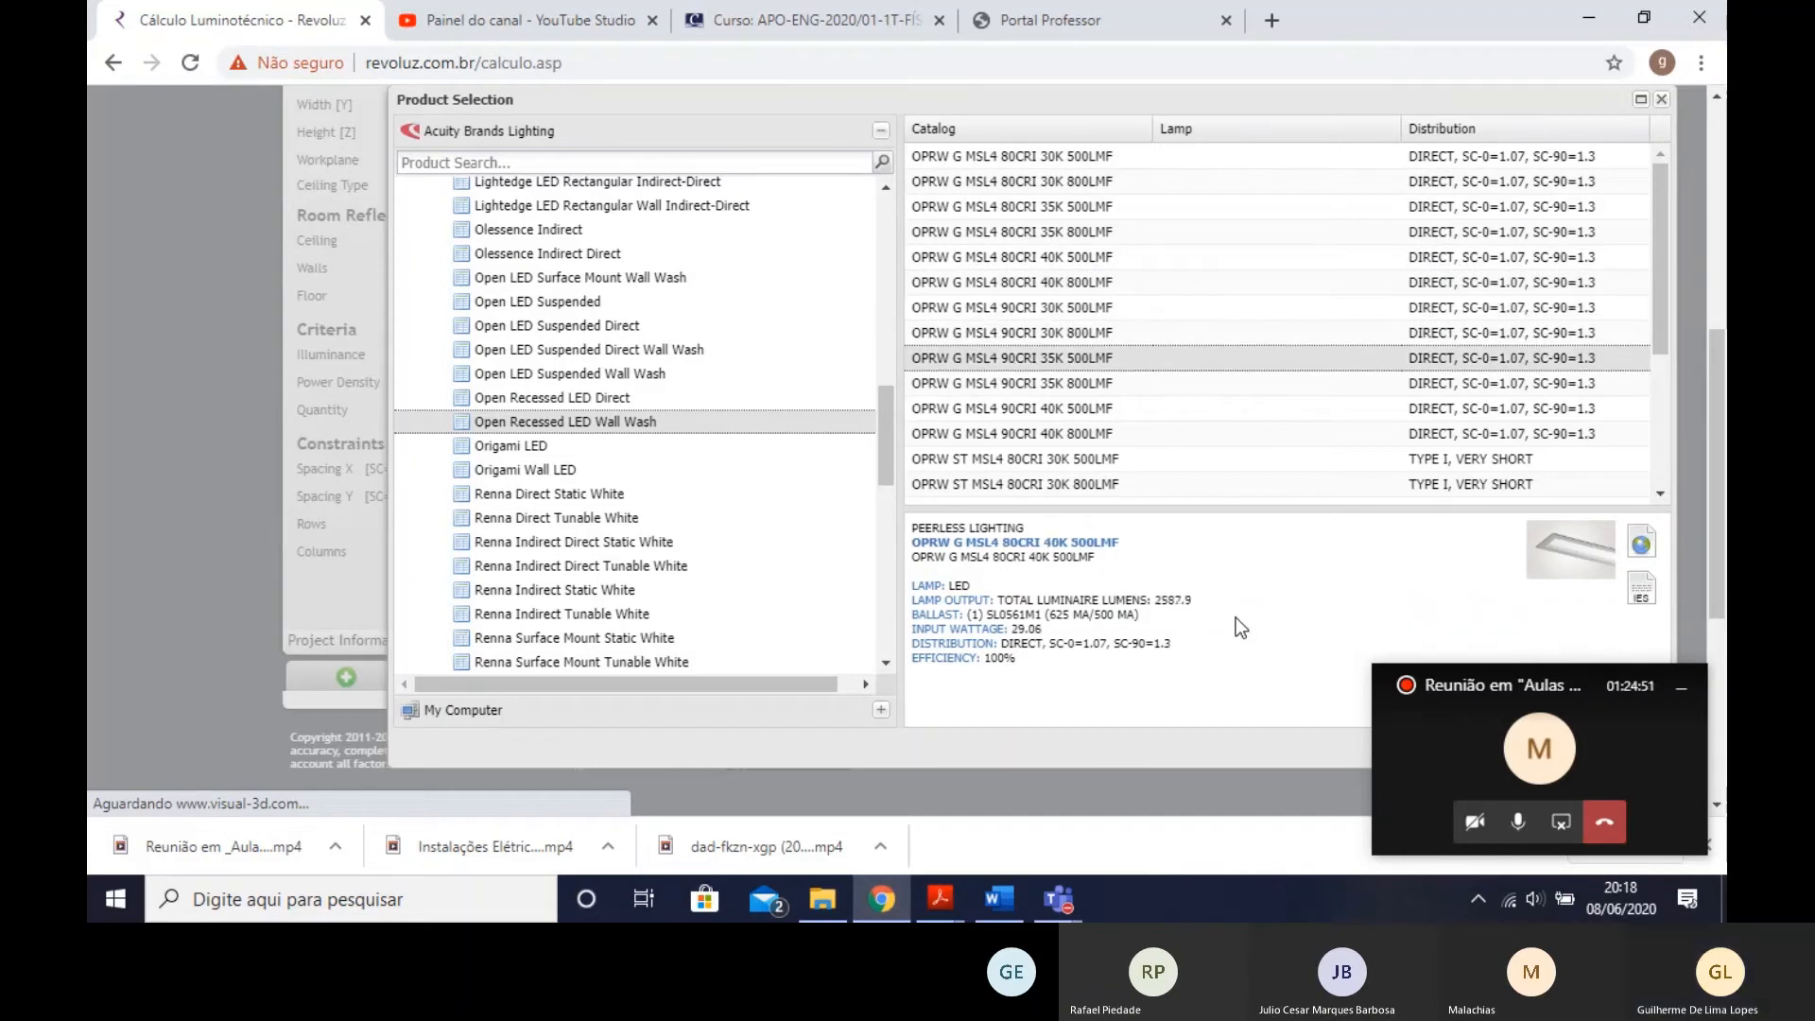
pyautogui.press('Up')
pyautogui.press('Up')
pyautogui.press('Down')
pyautogui.press('Down')
pyautogui.press('Down')
pyautogui.press('Down')
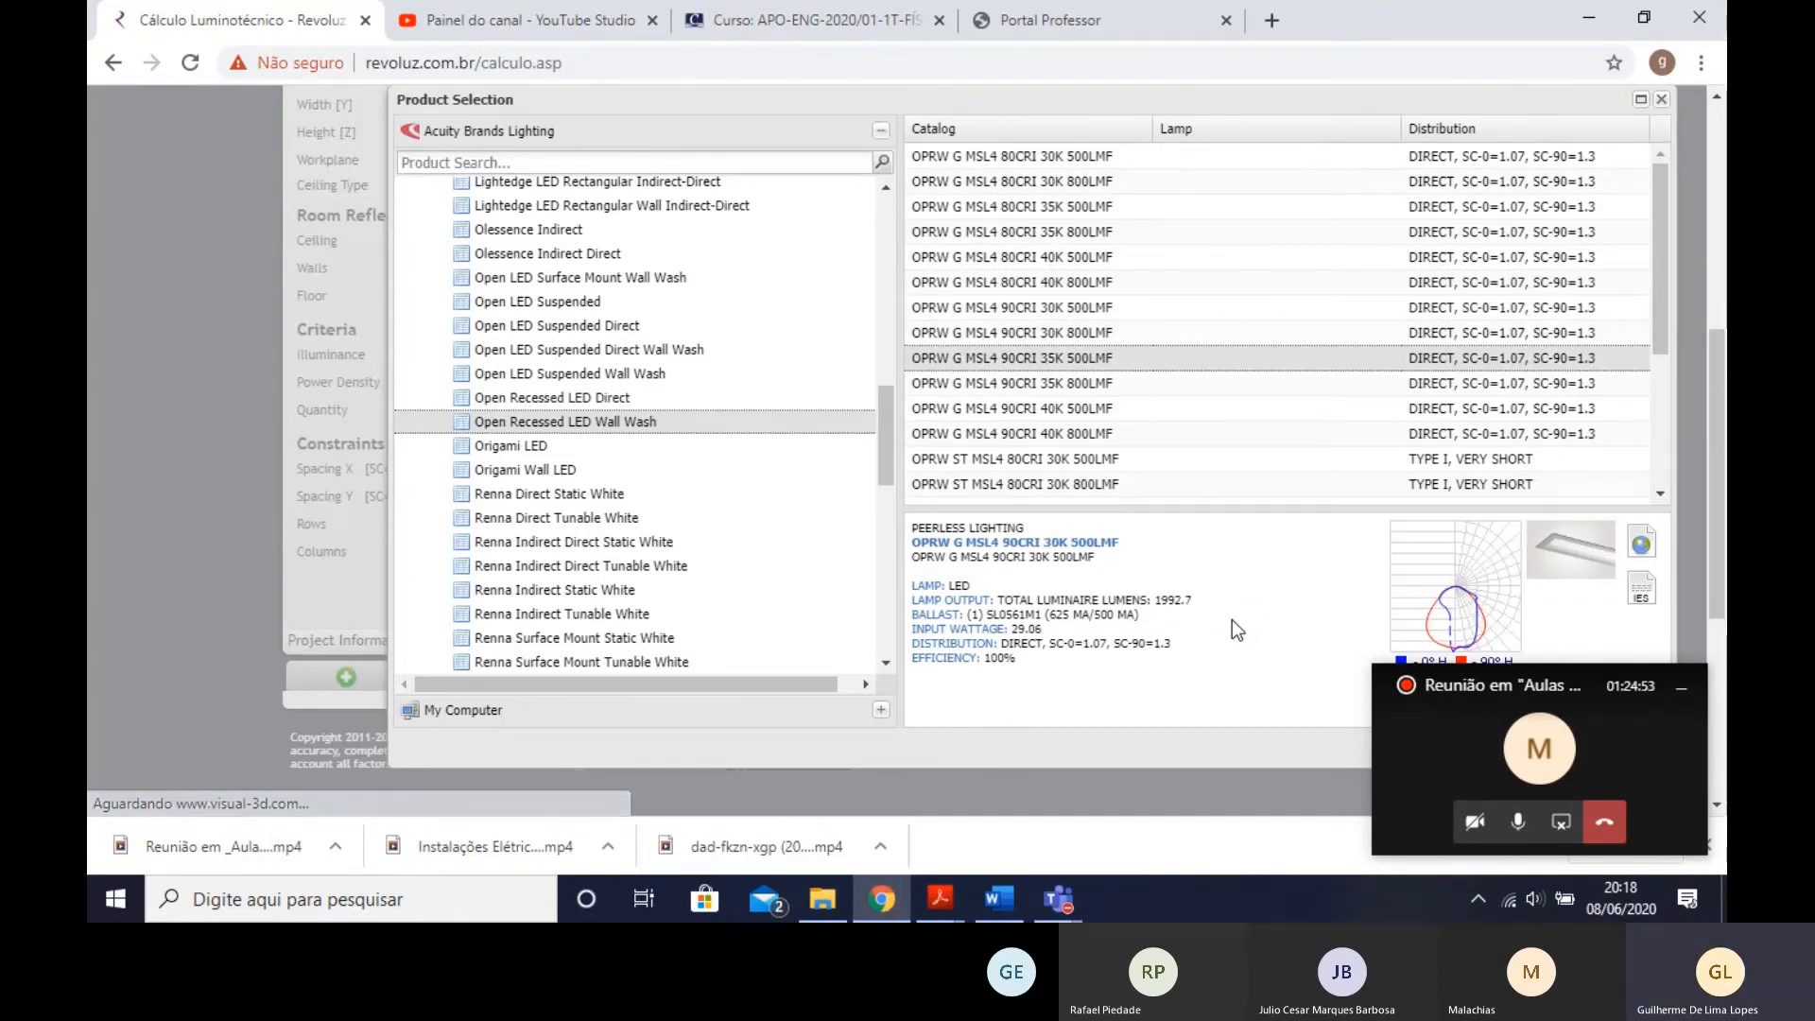
pyautogui.press('Down')
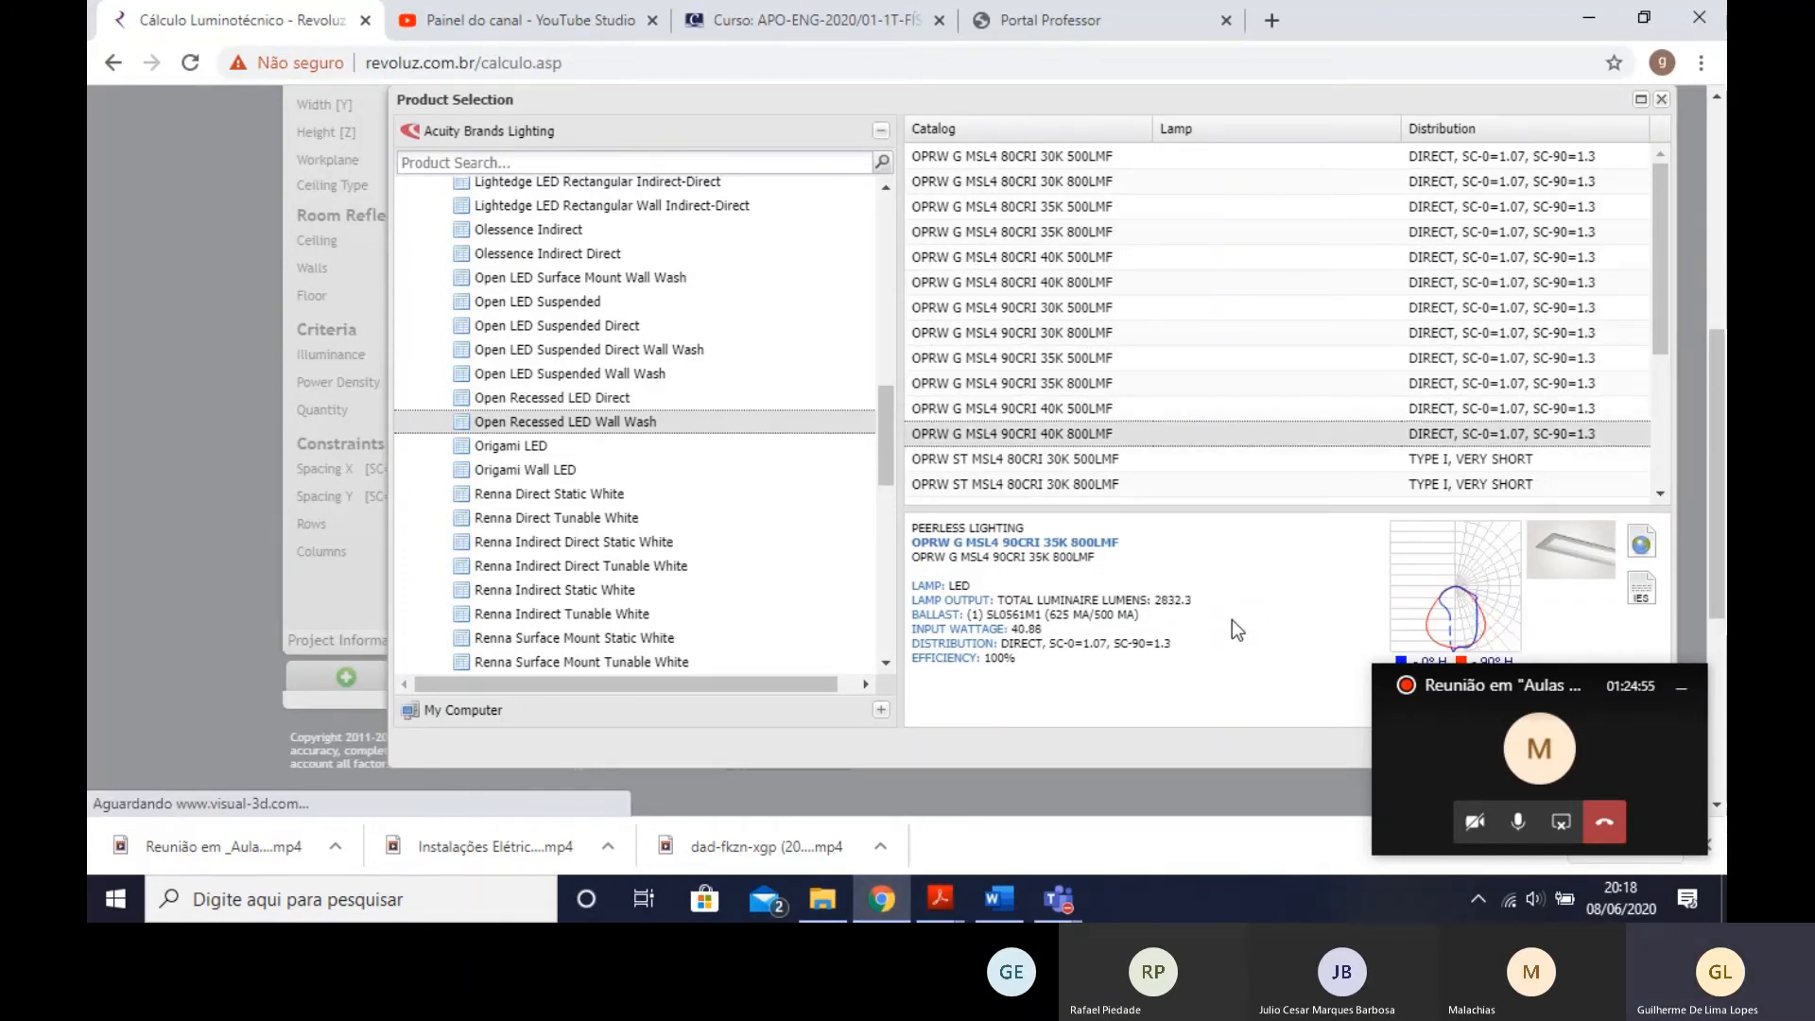
pyautogui.press('Down')
pyautogui.press('Up')
pyautogui.press('Up')
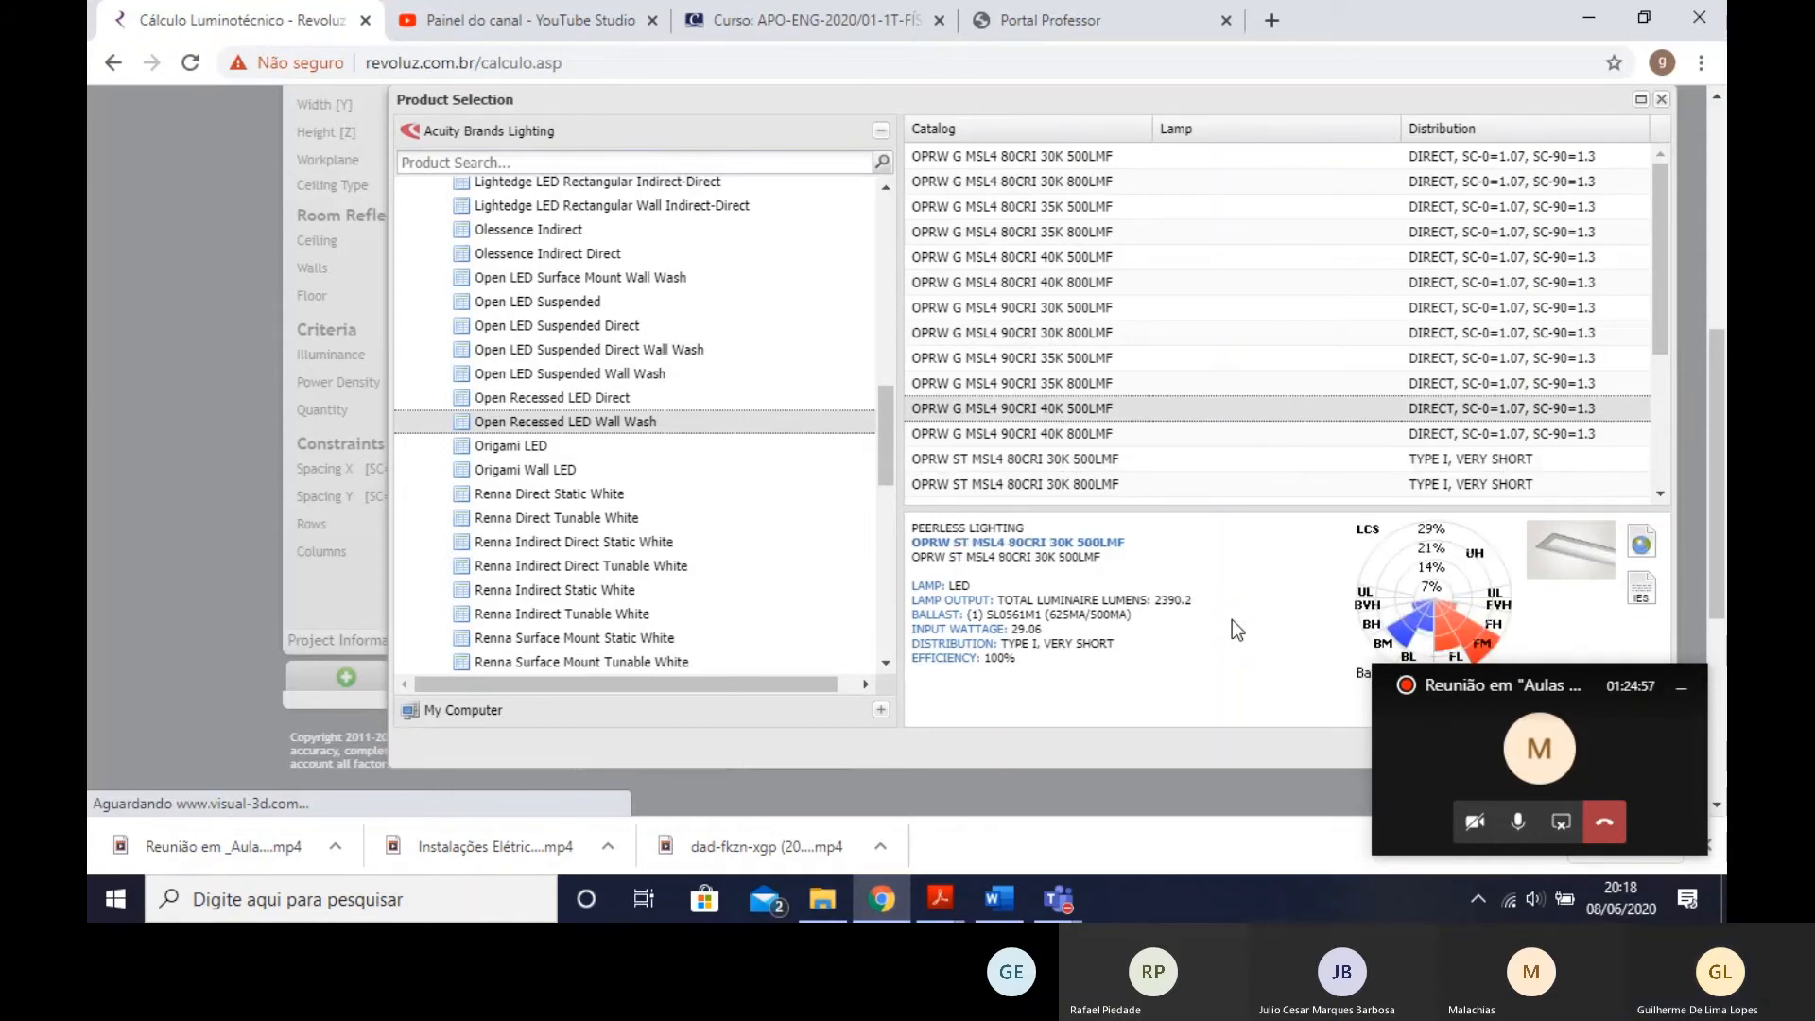
# - Select the OPRW G MSL4 90CRI 30K 500LMF variant and add it to the room calculation
pyautogui.press('Up')
pyautogui.press('Up')
pyautogui.press('Up')
pyautogui.press('Up')
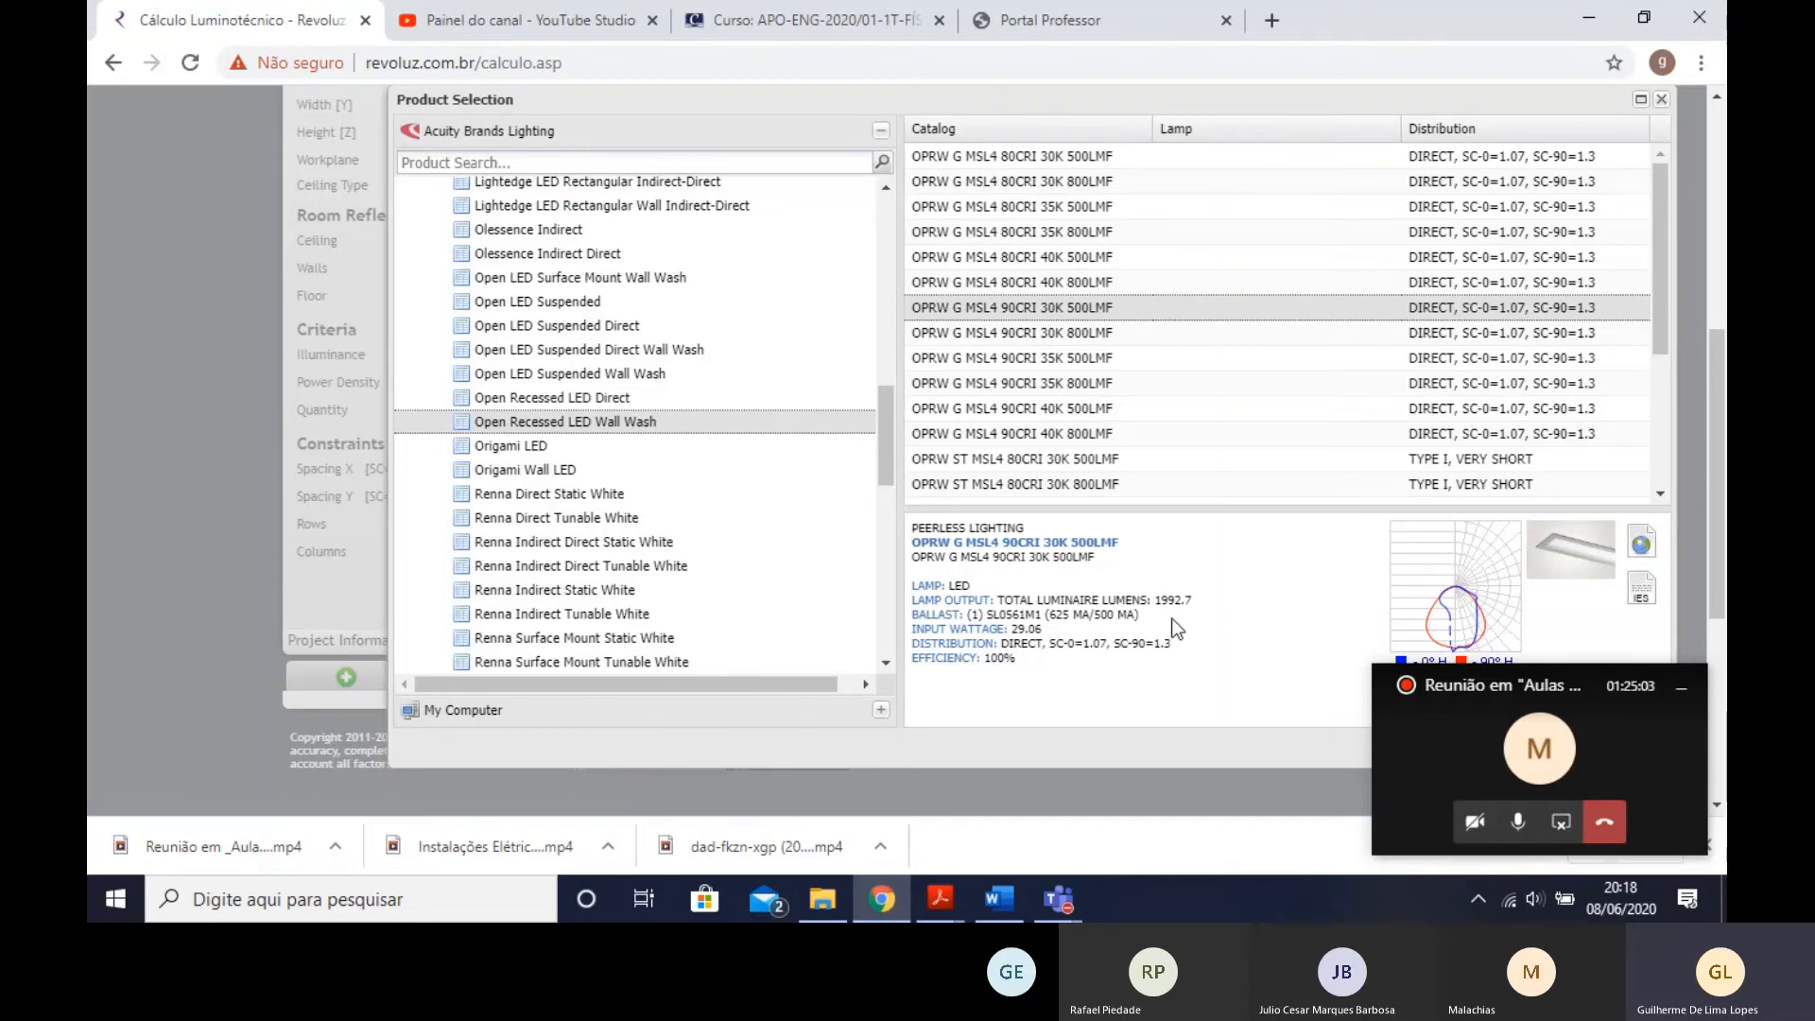
pyautogui.click(1683, 700)
pyautogui.click(1479, 754)
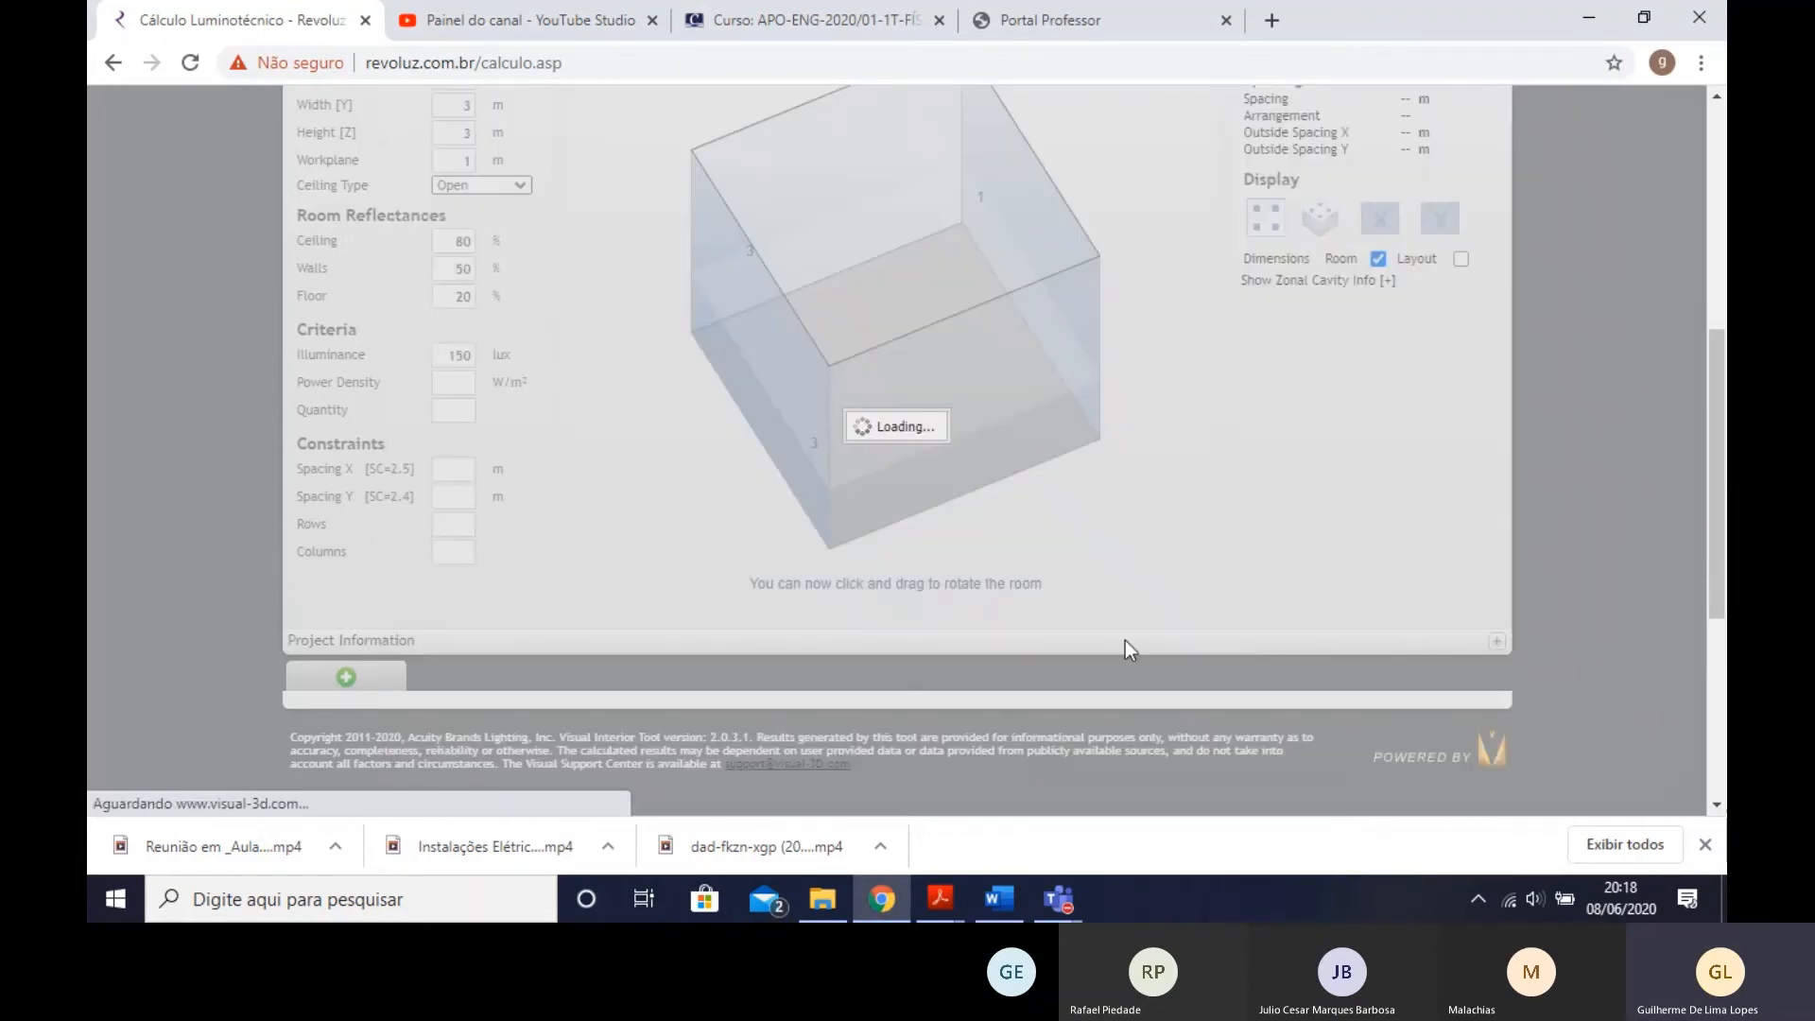
pyautogui.scroll(2, 608, 644)
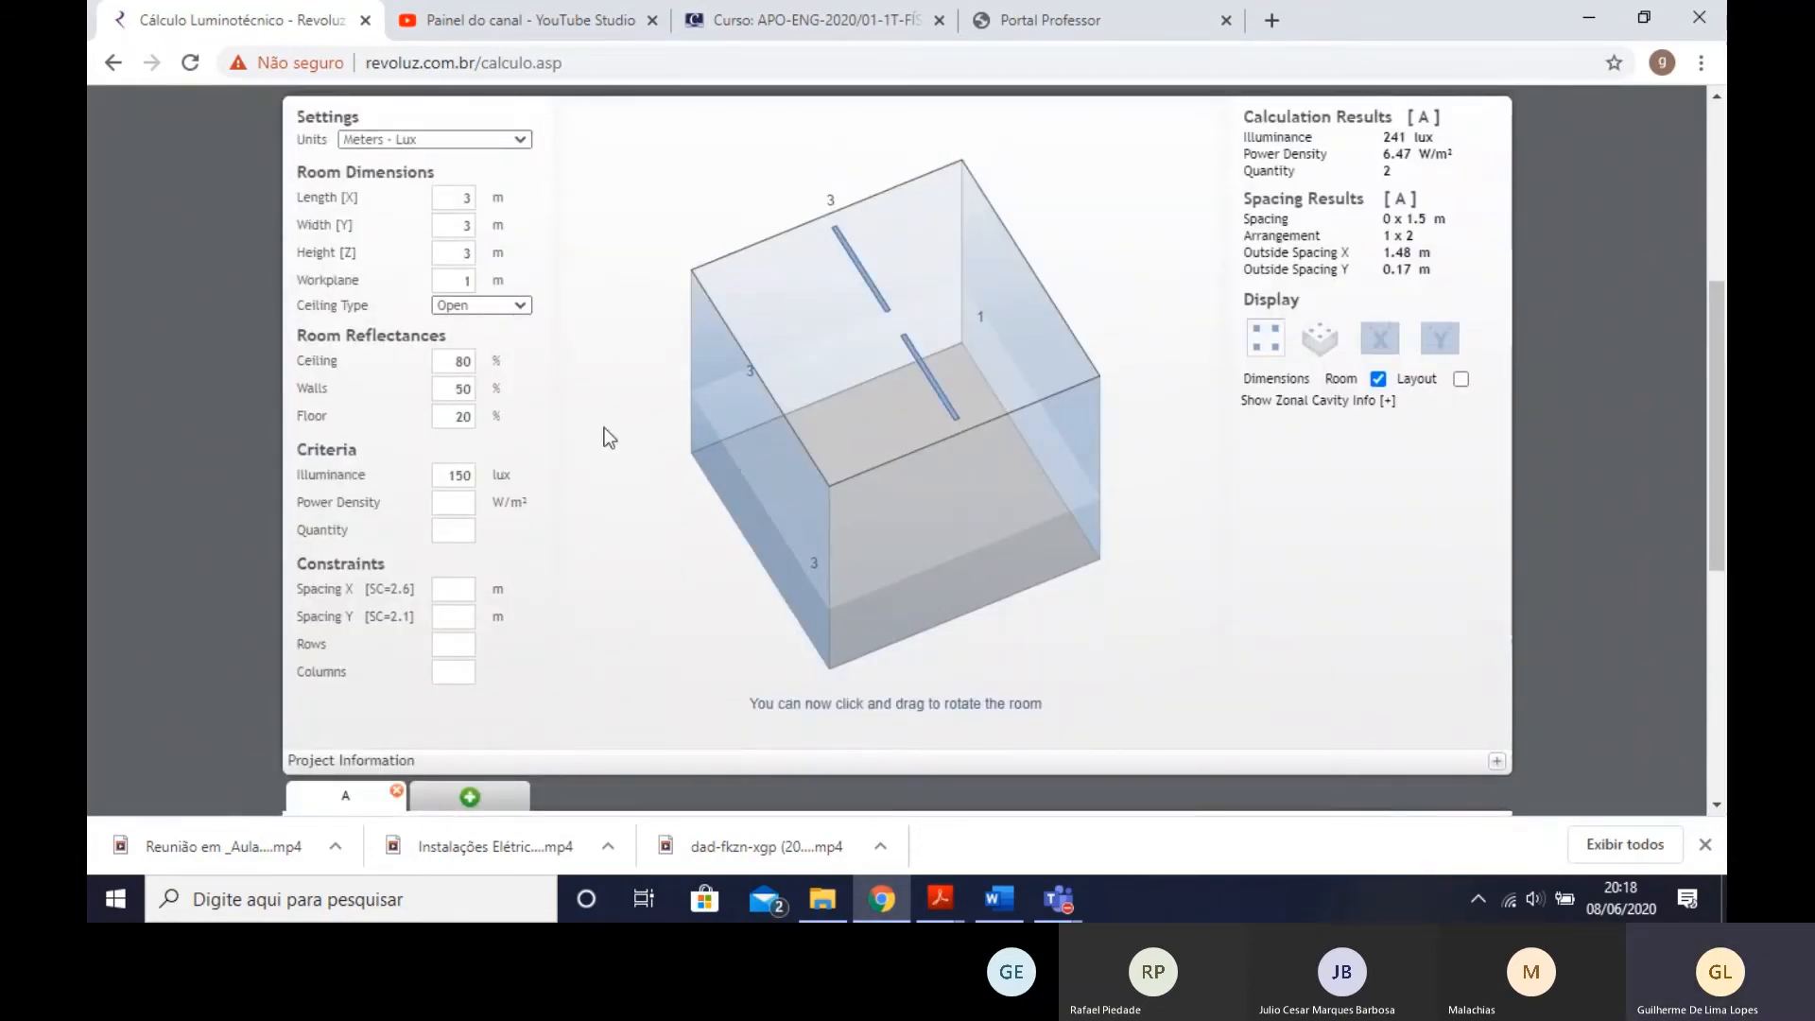
# - Try target illuminances of 100 lux and 500 lux in the room's criteria
pyautogui.doubleClick(458, 474)
pyautogui.write('100')
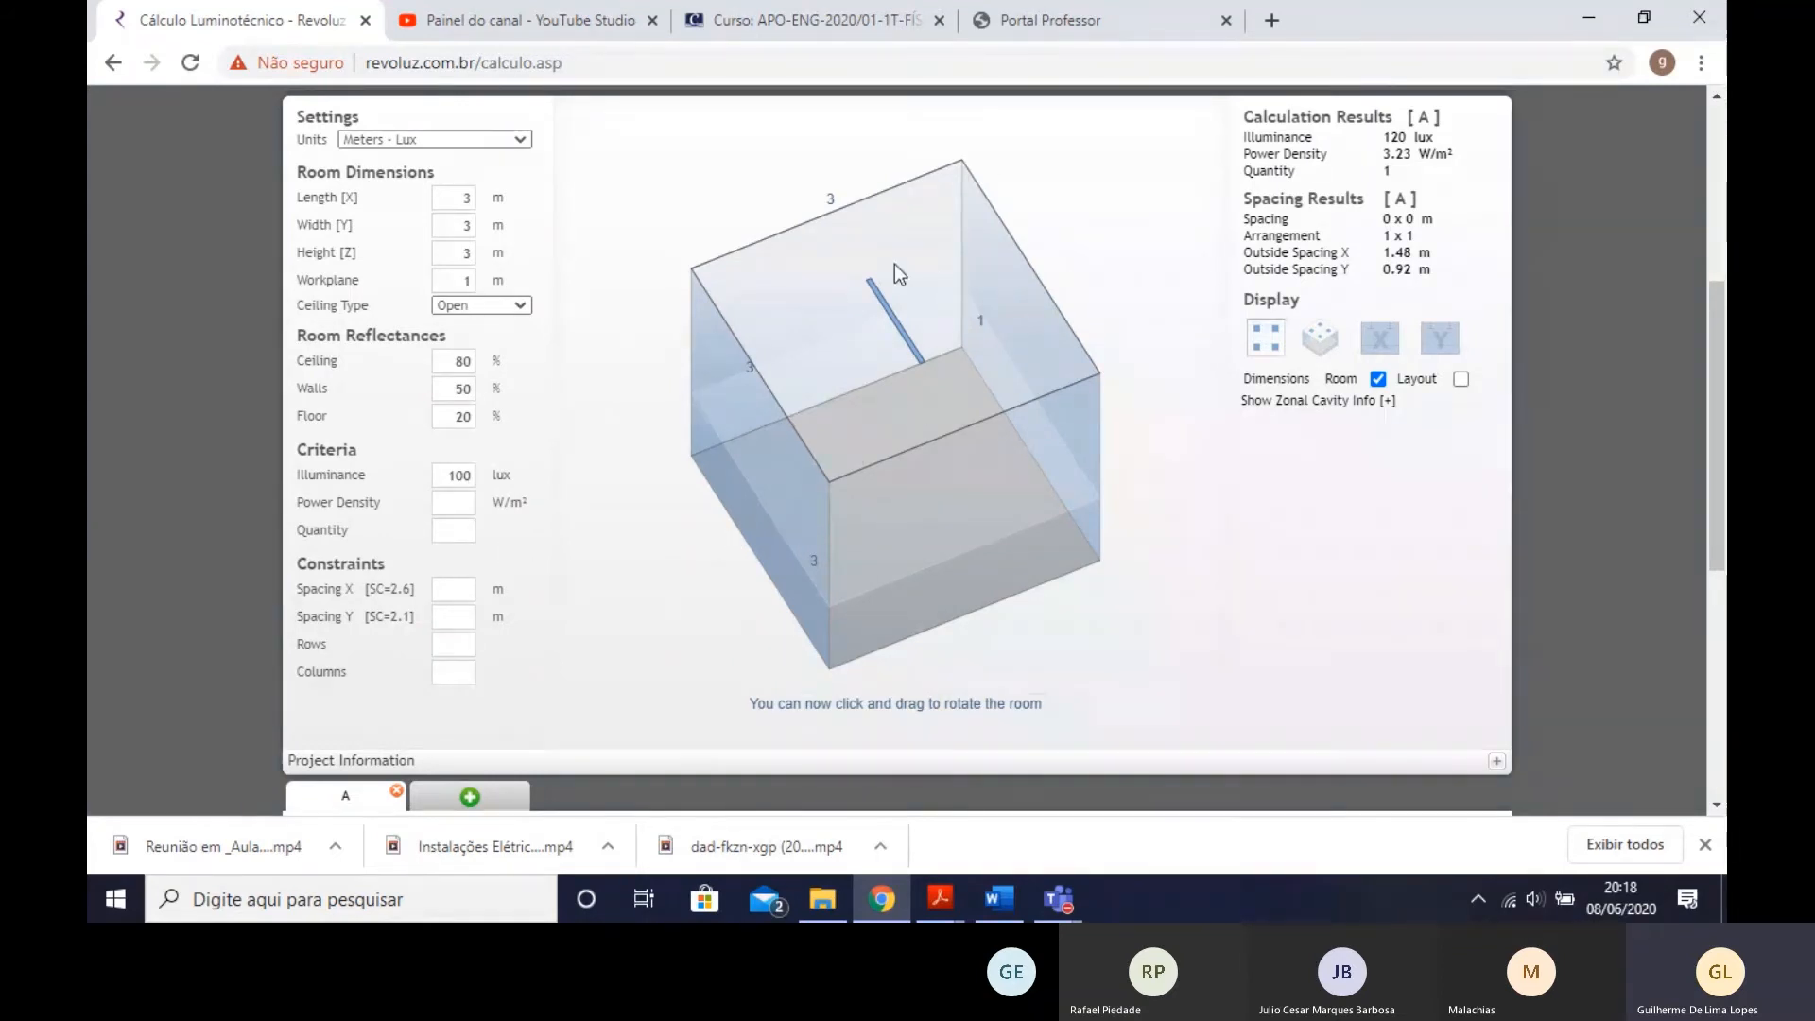
pyautogui.doubleClick(442, 474)
pyautogui.write('500')
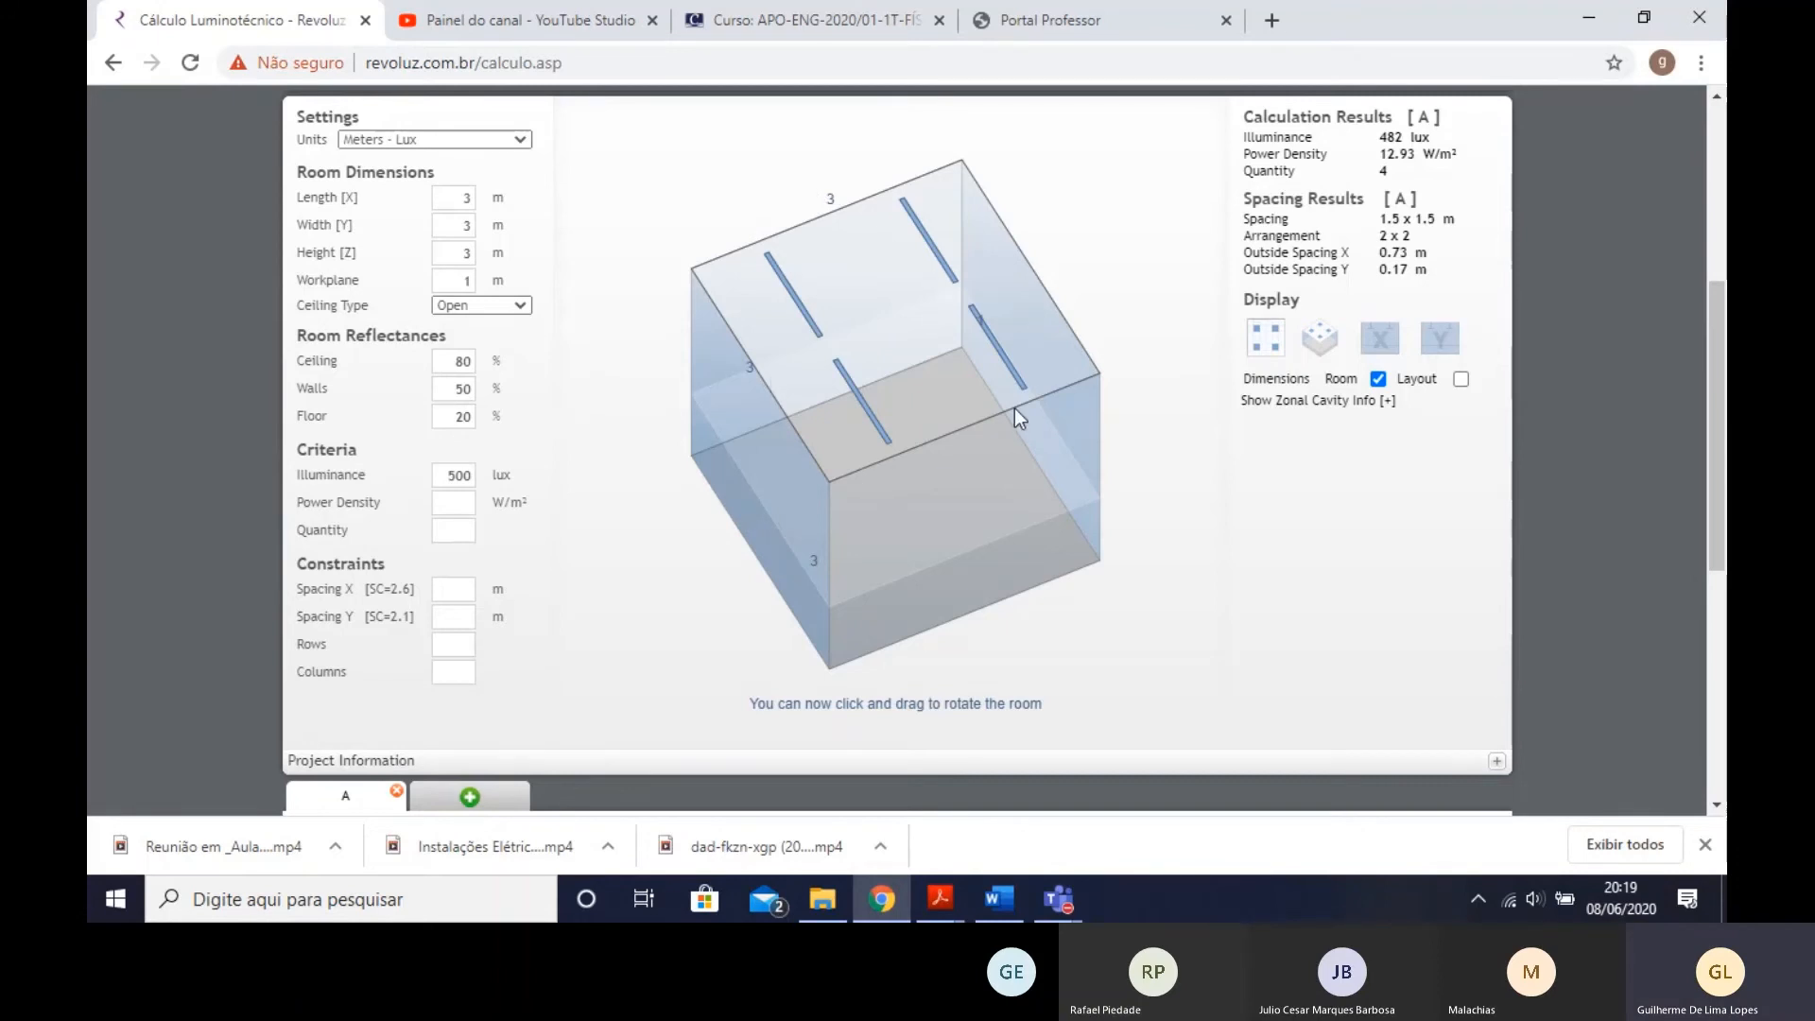
# - Set the room height to 5 m, keeping the 500 lux illuminance criterion
pyautogui.moveTo(1013, 408); pyautogui.dragTo(979, 490)
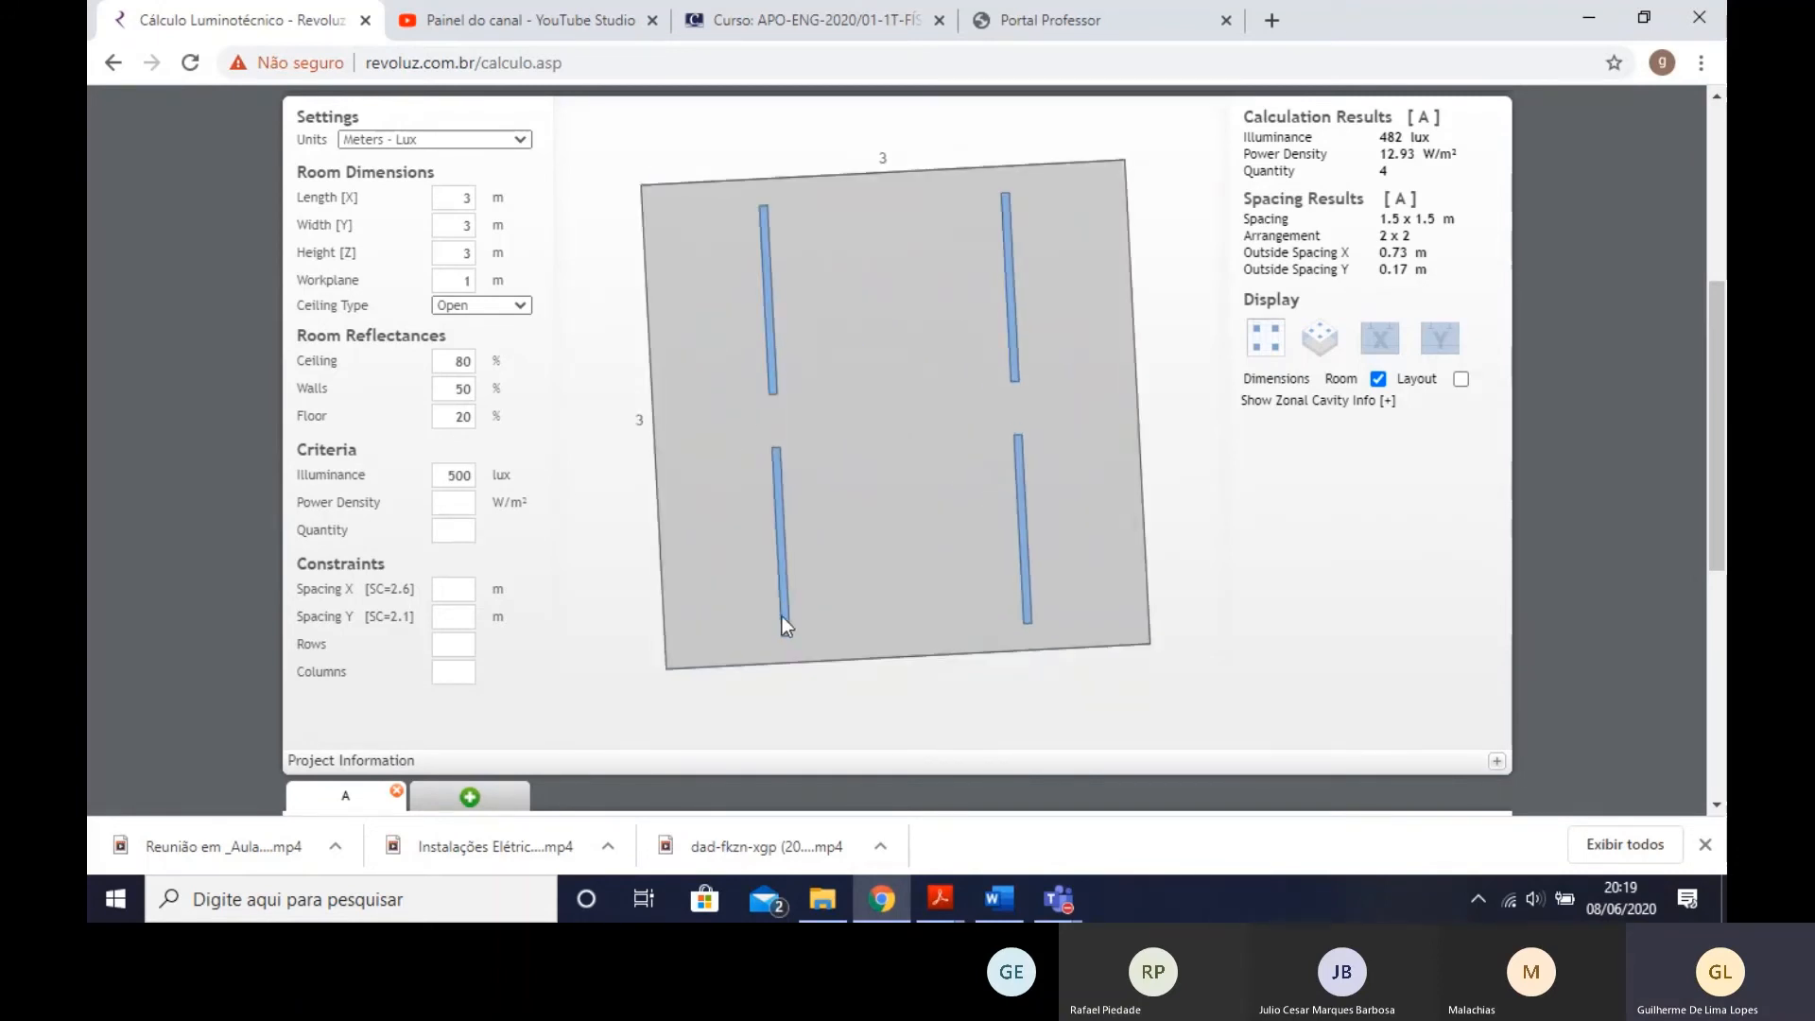
pyautogui.moveTo(913, 645); pyautogui.dragTo(1029, 656)
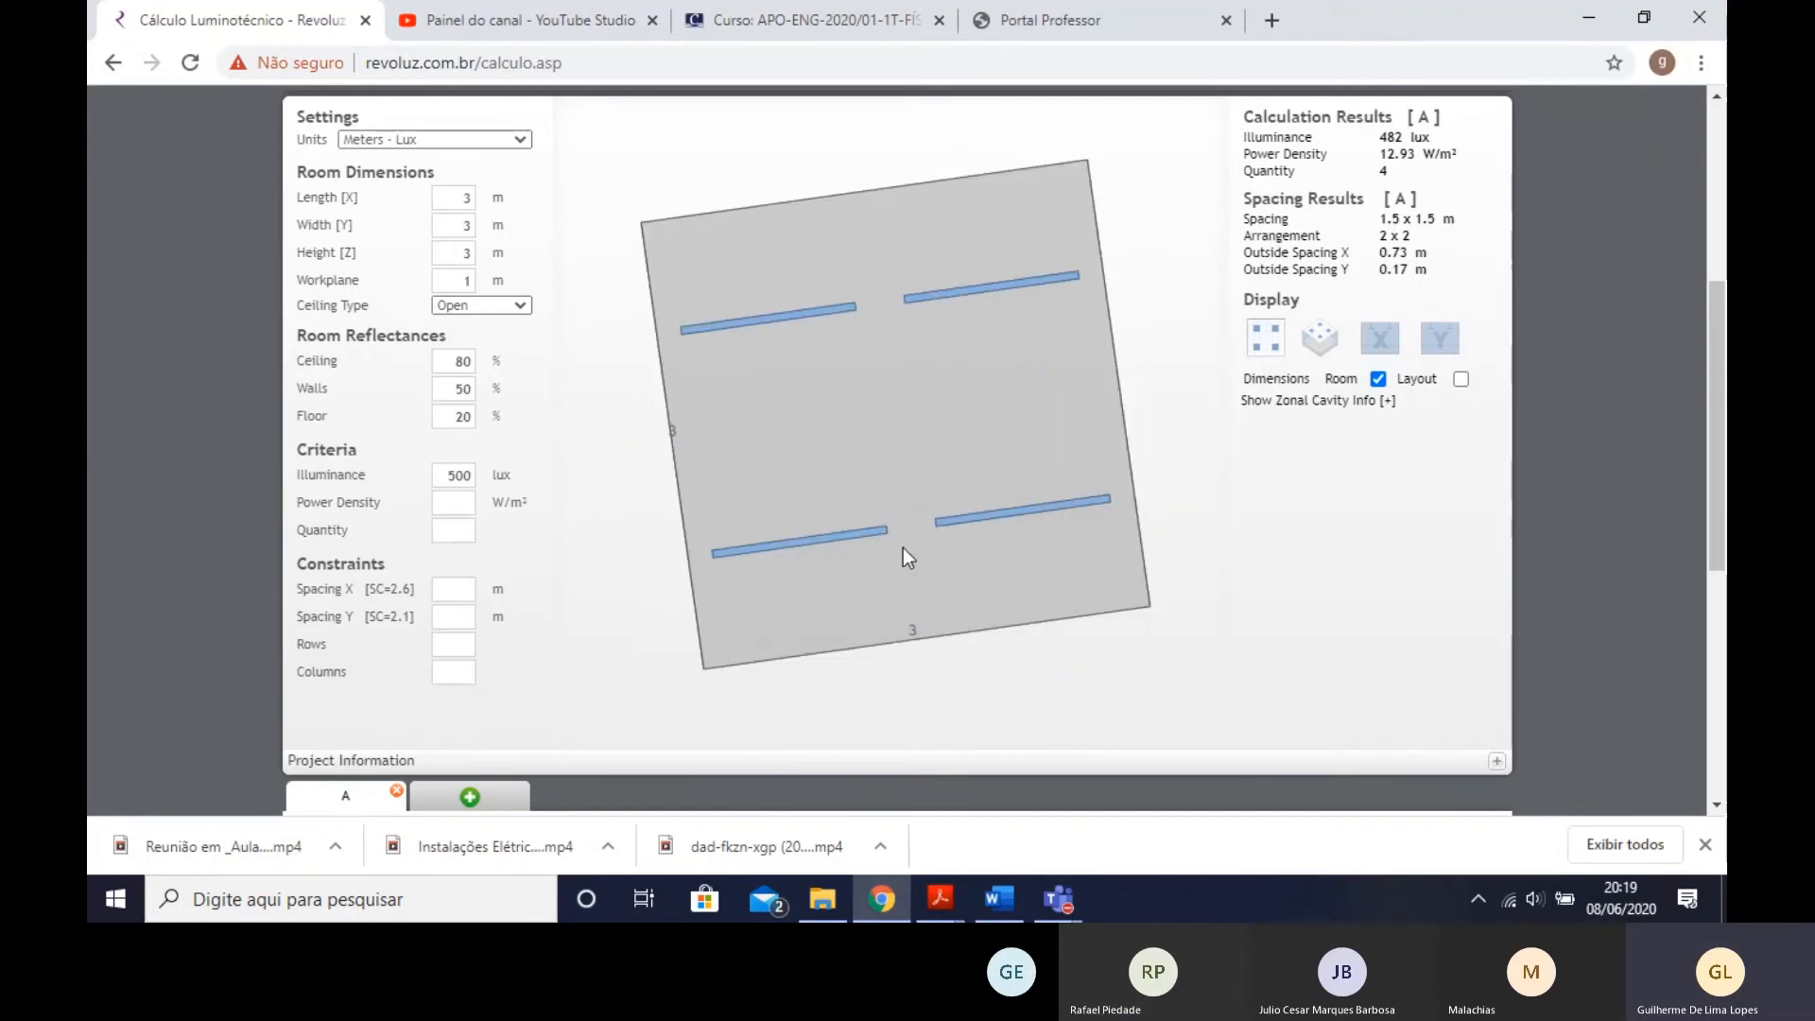
pyautogui.moveTo(904, 551); pyautogui.dragTo(782, 320)
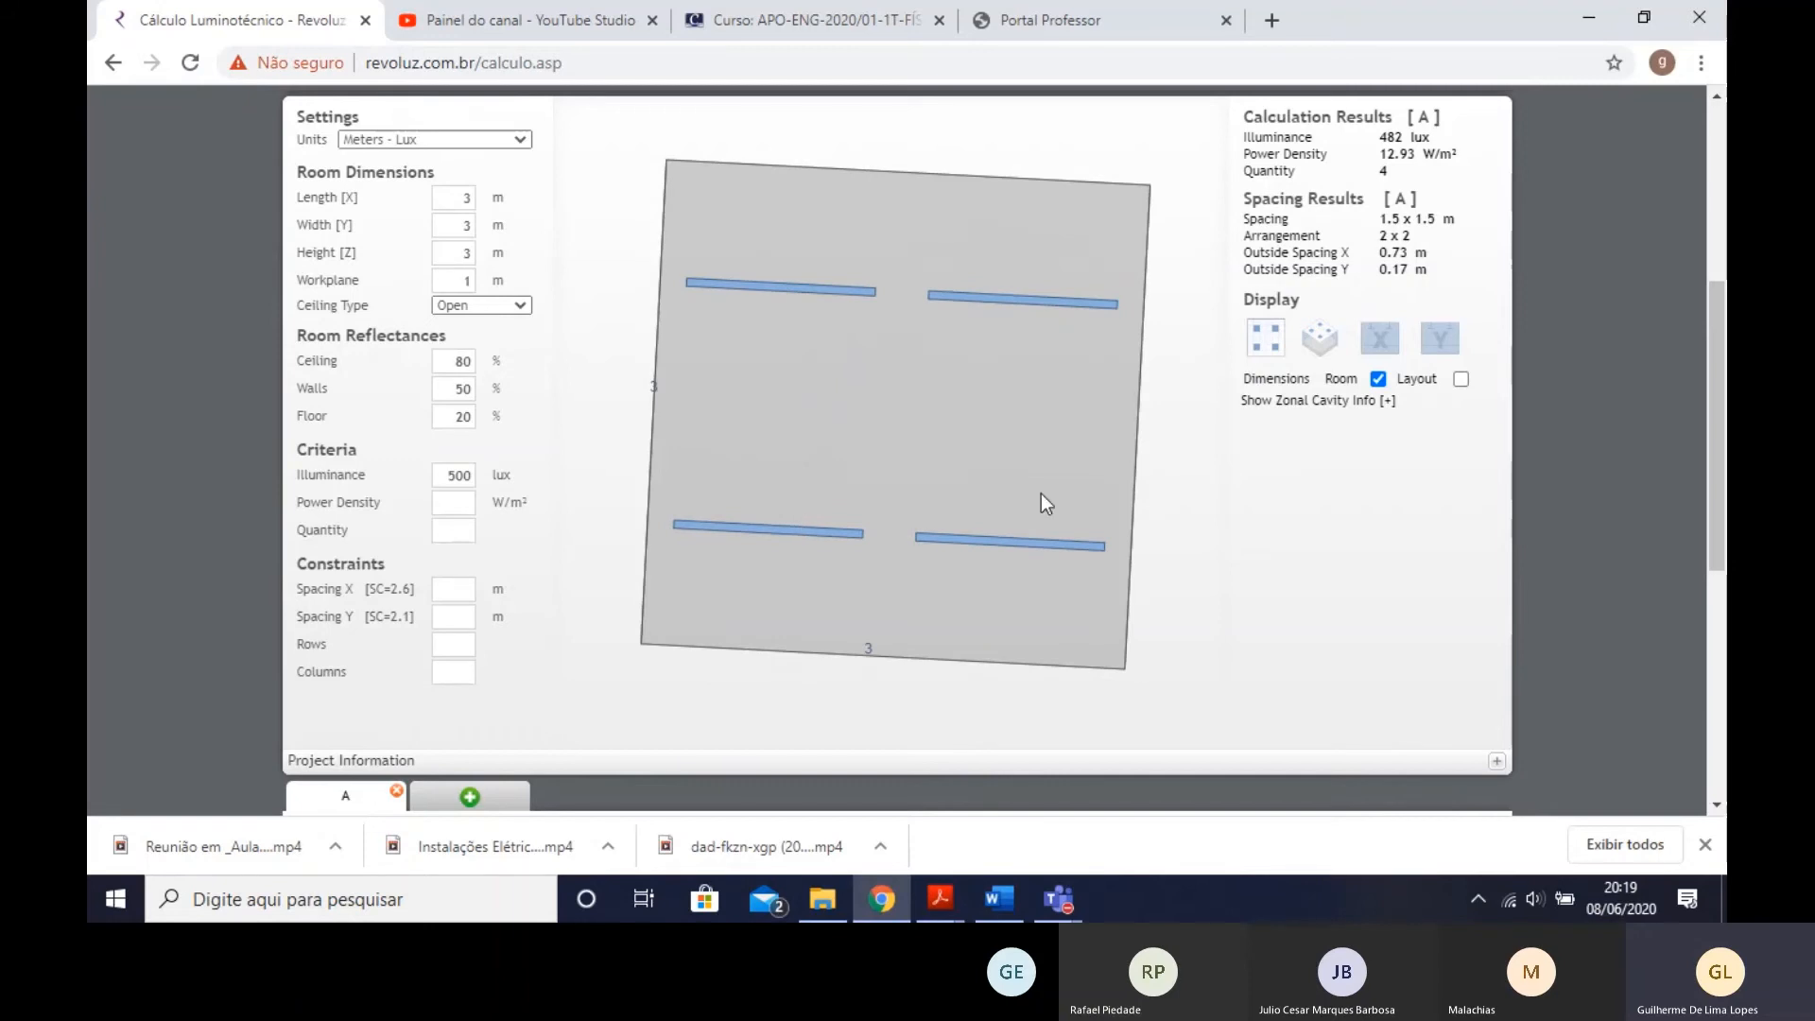
pyautogui.moveTo(770, 458); pyautogui.dragTo(912, 543)
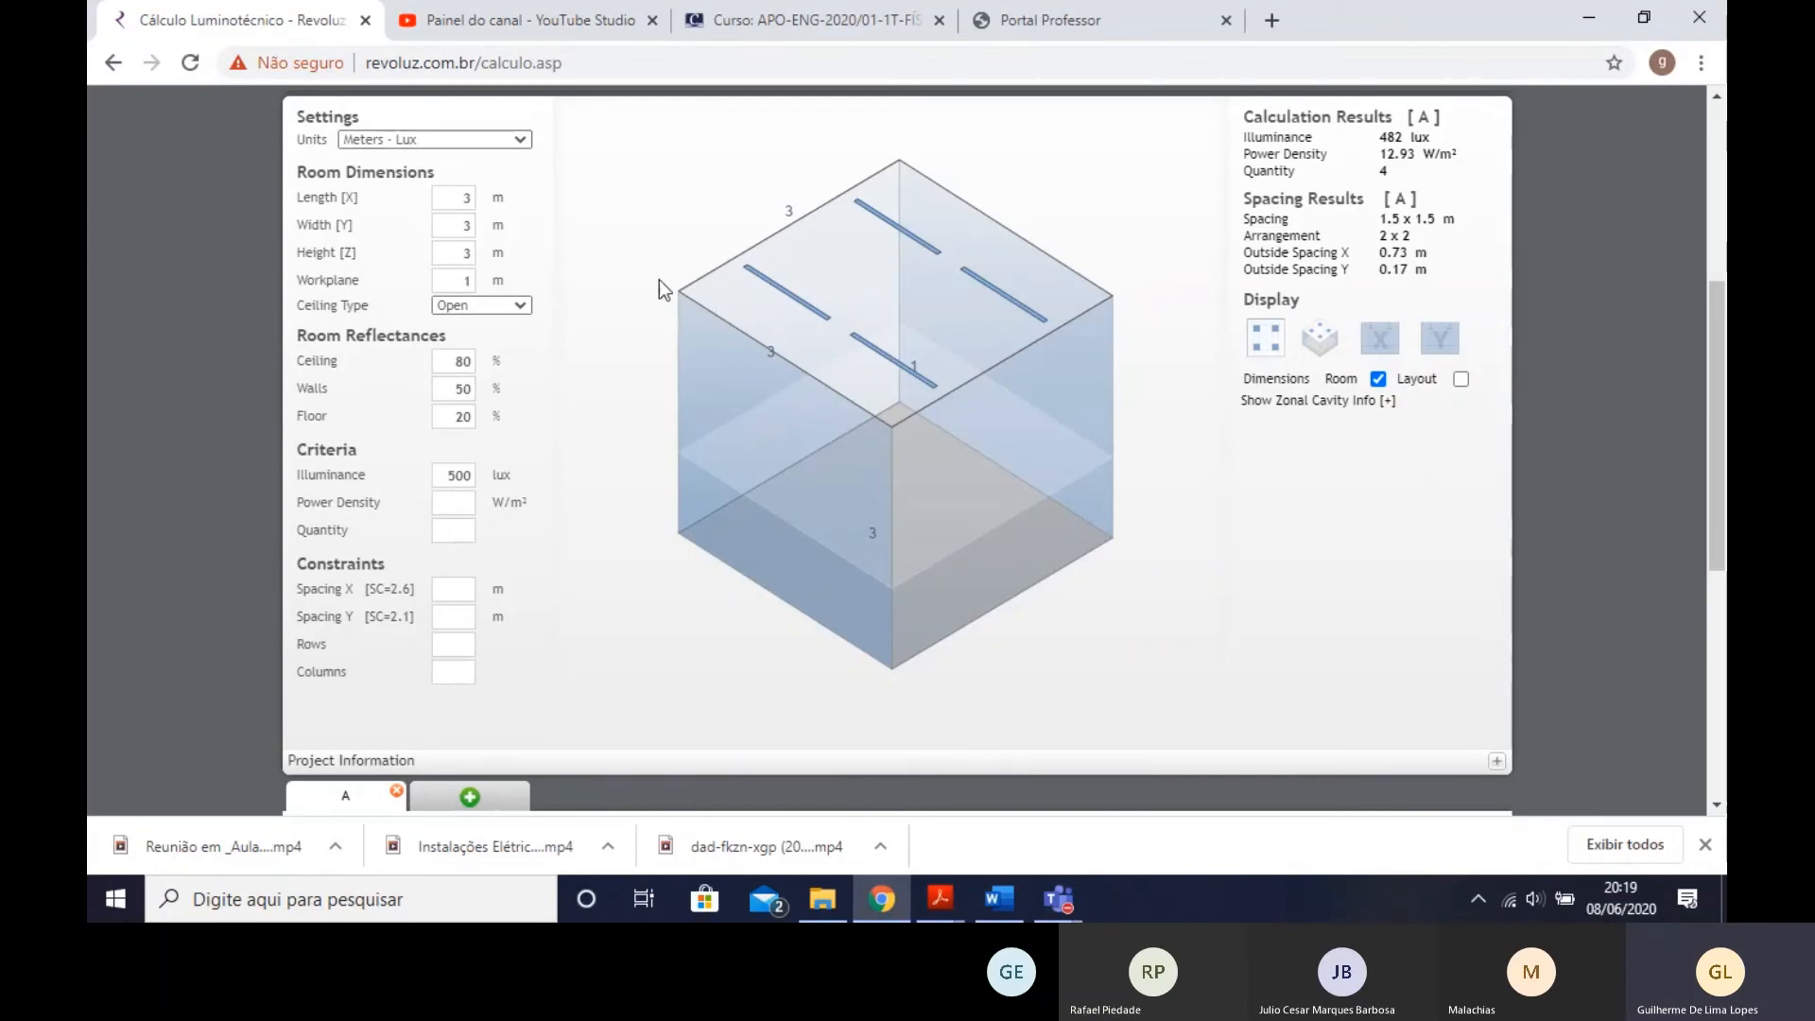
pyautogui.doubleClick(465, 255)
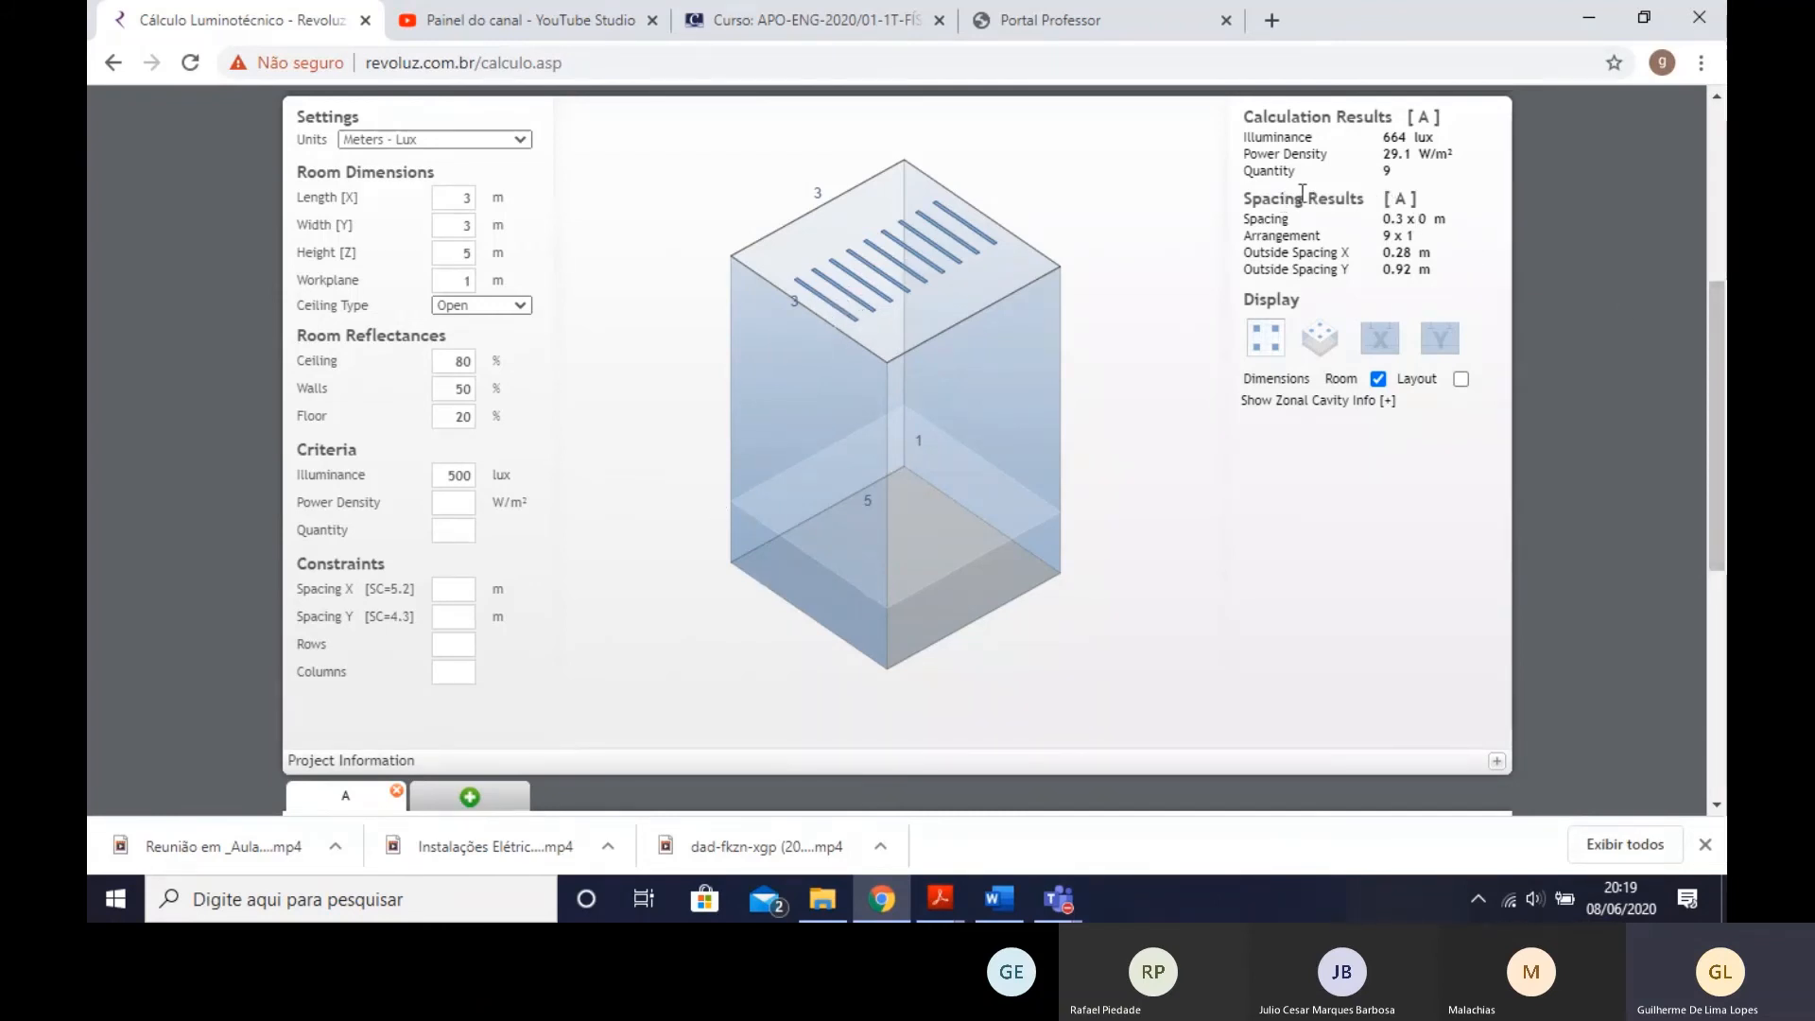
pyautogui.moveTo(463, 251); pyautogui.dragTo(529, 256)
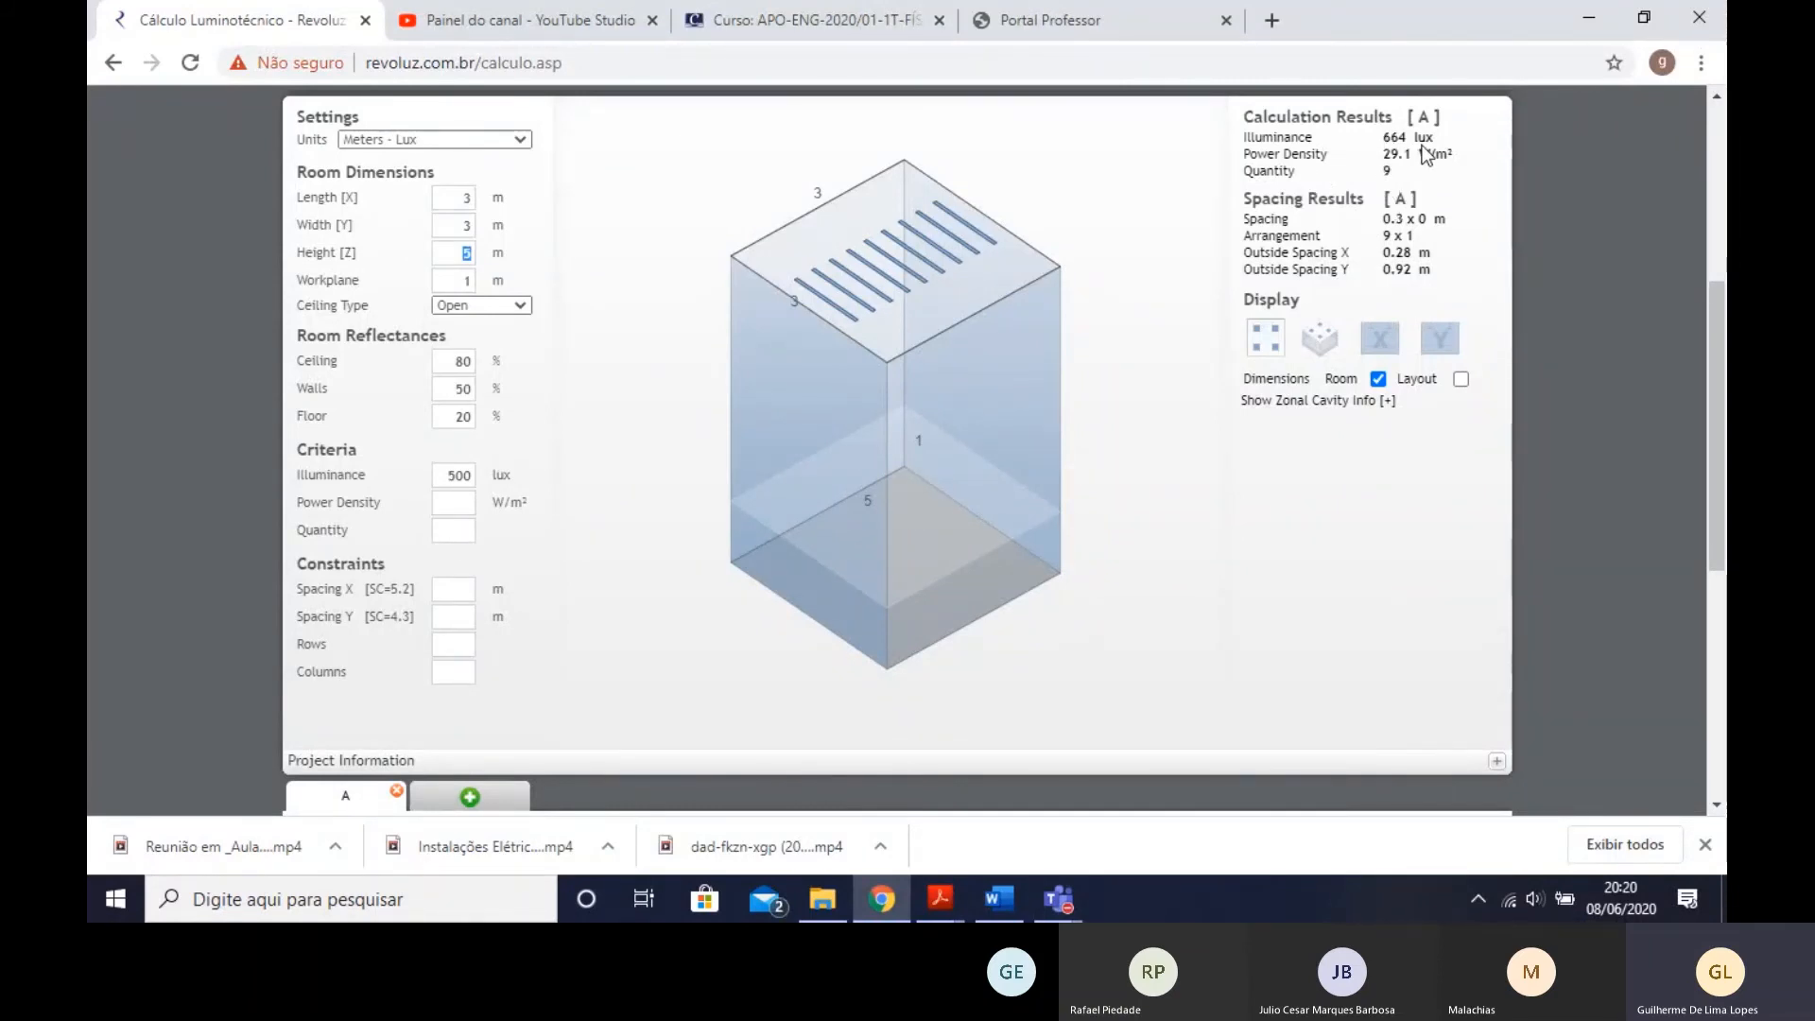
# - Clear the illuminance criterion and specify a luminaire quantity of 8 instead
pyautogui.doubleClick(473, 472)
pyautogui.press('BackSpace')
pyautogui.click(468, 535)
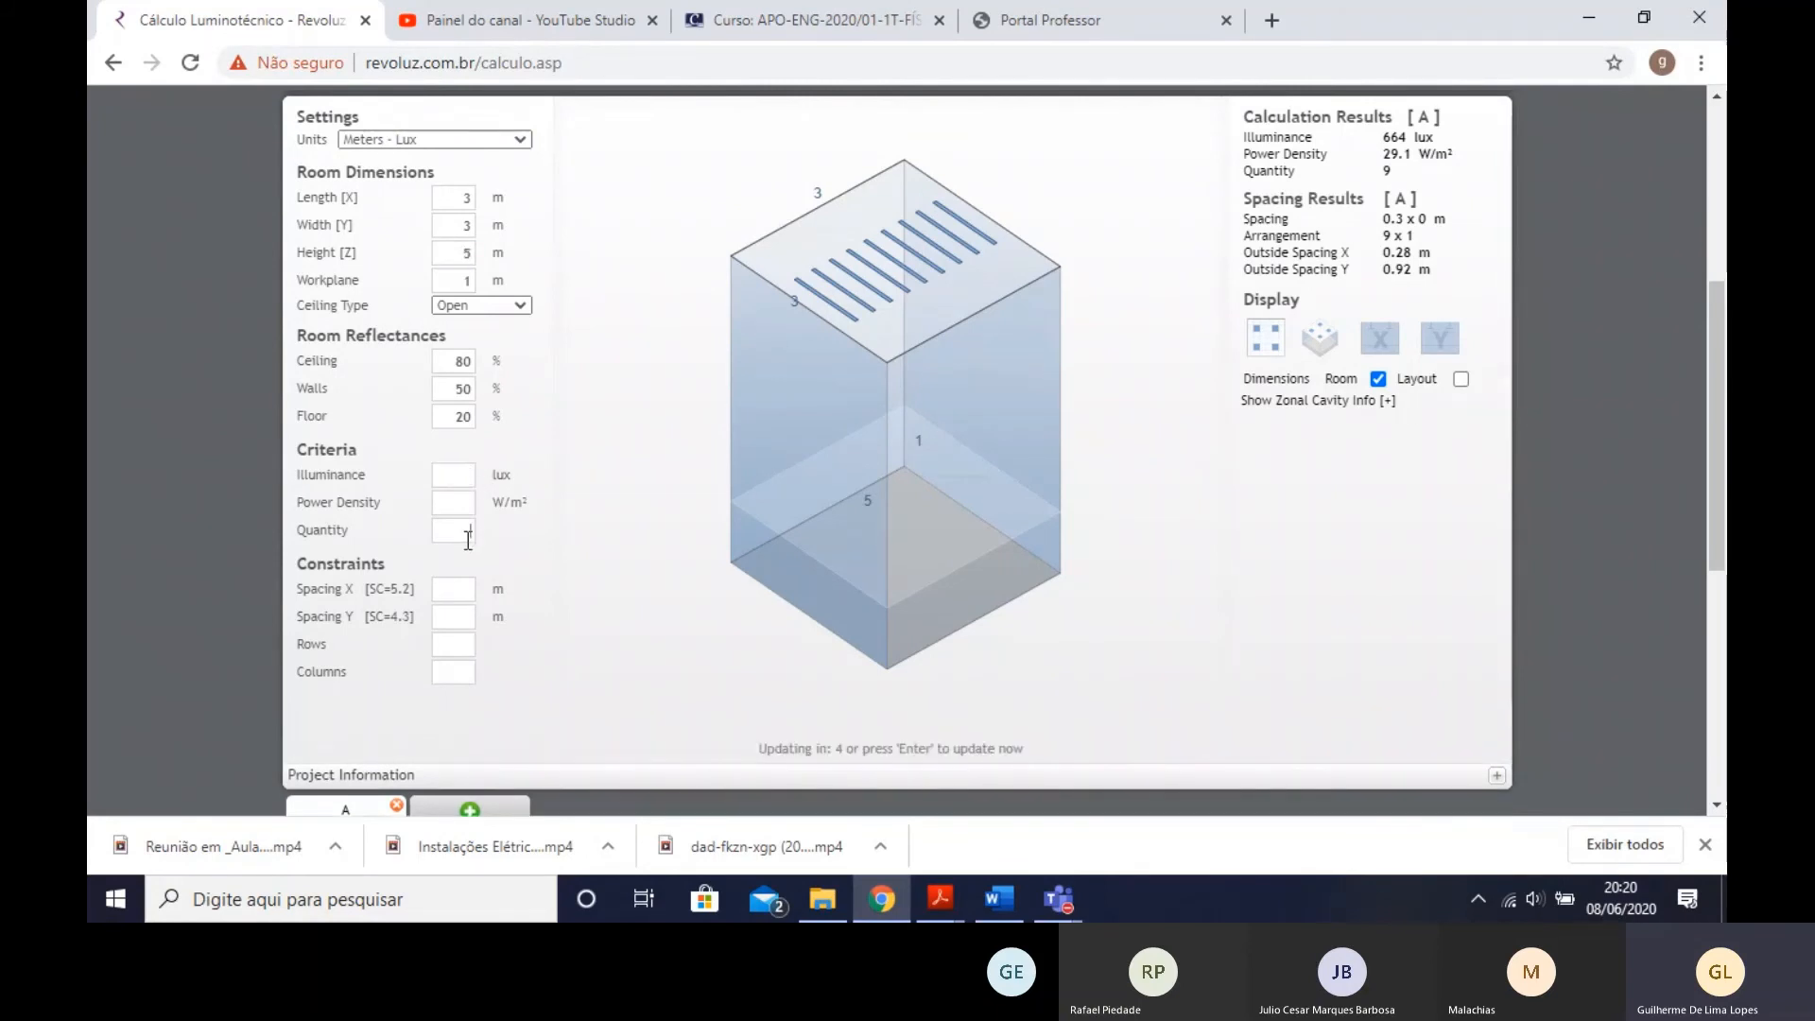
pyautogui.write('8')
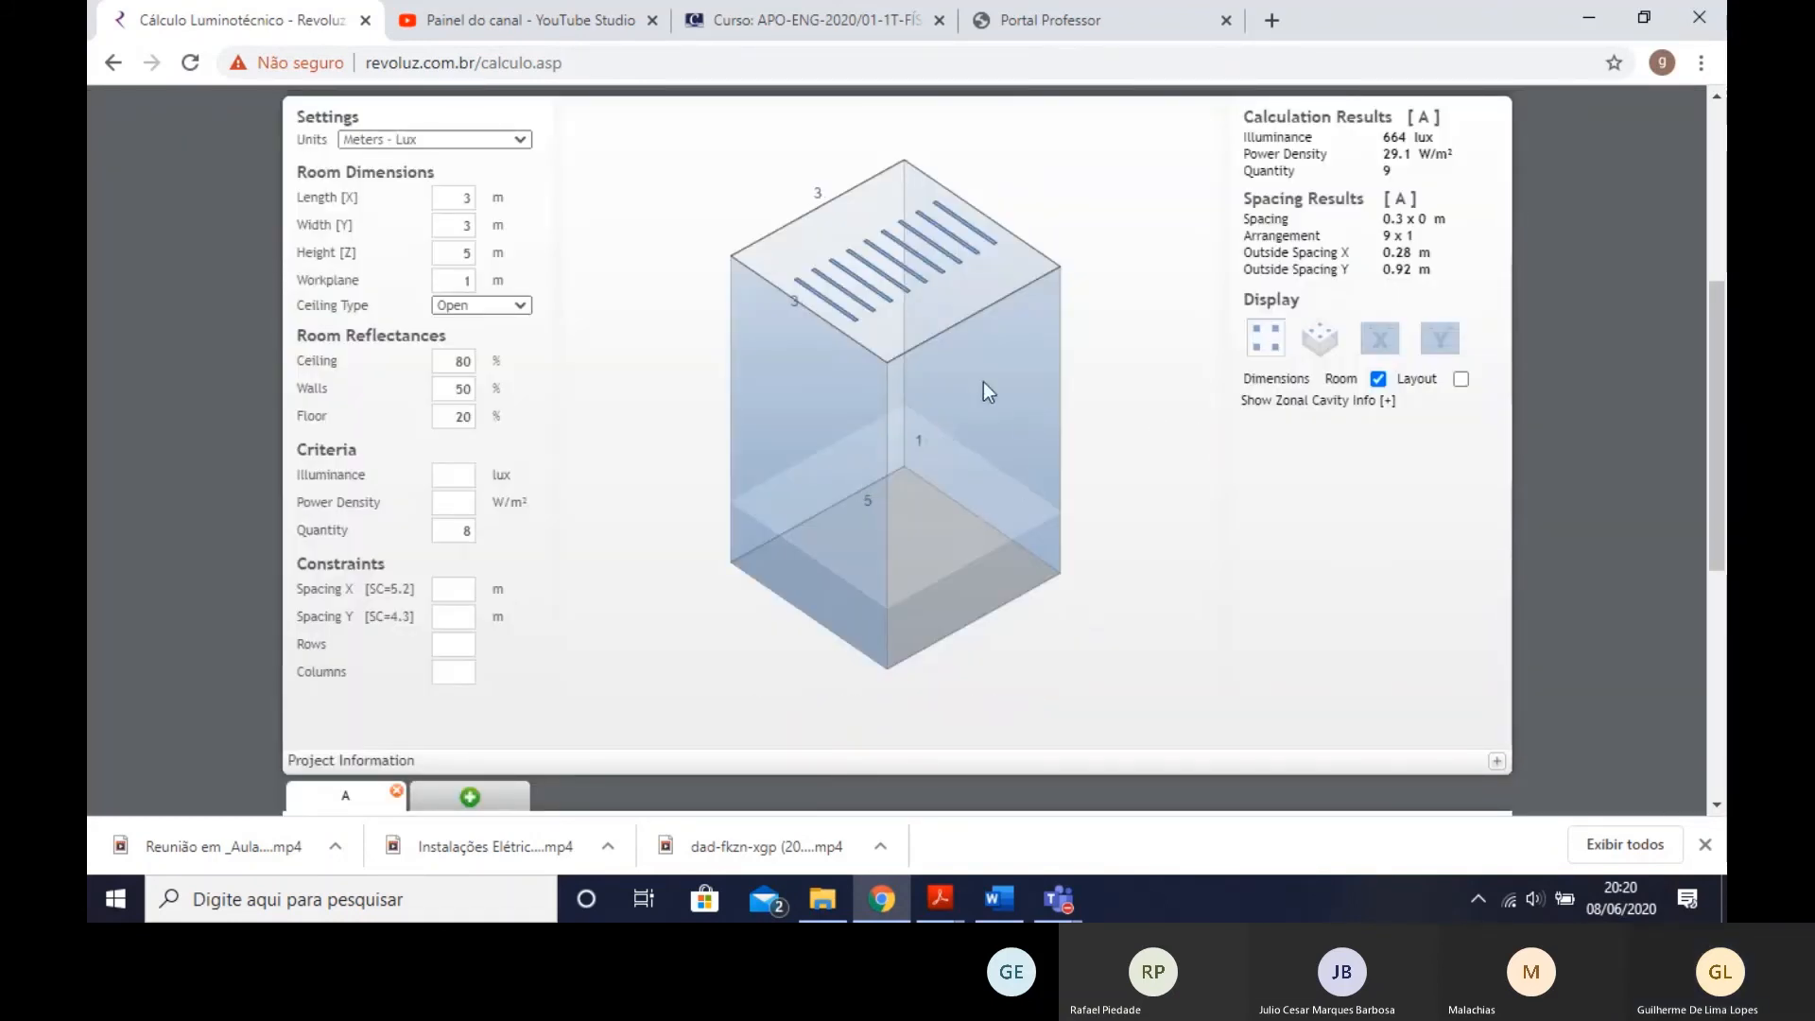
# - Change the luminaire quantity criterion to 3 and recalculate the room
pyautogui.scroll(2, 1154, 308)
pyautogui.scroll(-1, 1012, 319)
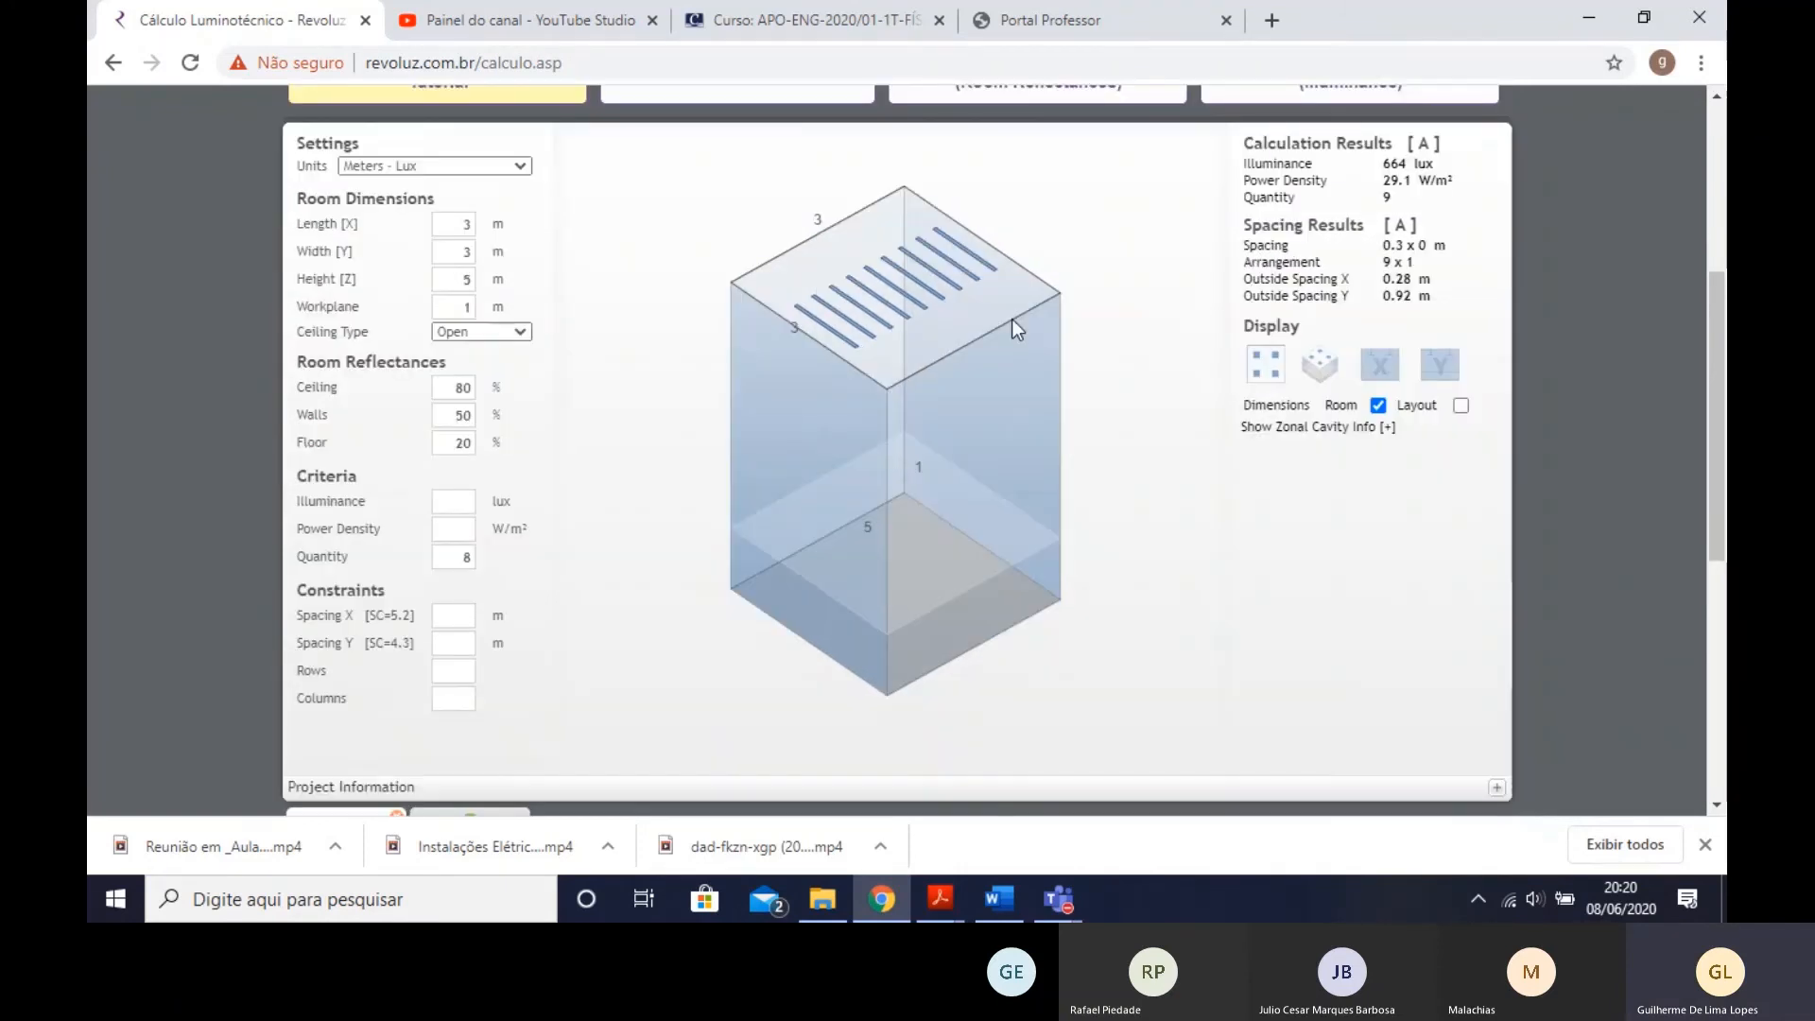
pyautogui.scroll(-1, 1012, 320)
pyautogui.doubleClick(467, 530)
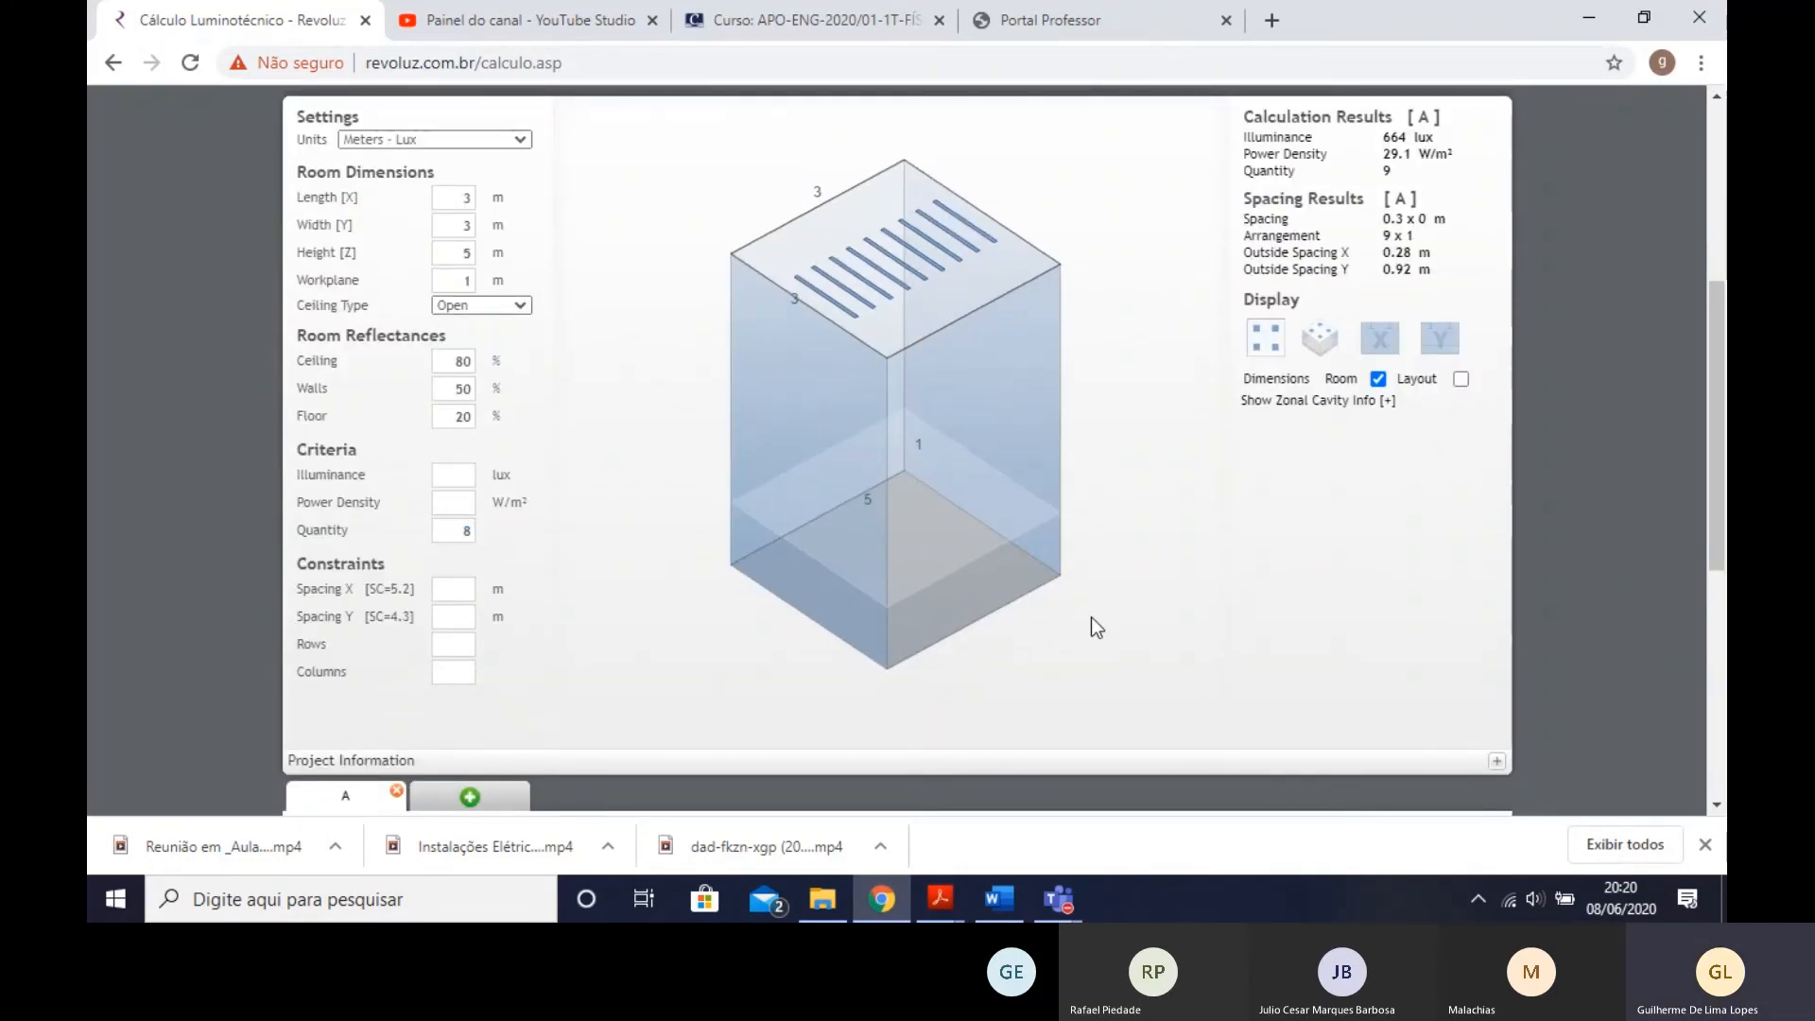
pyautogui.scroll(-1, 1073, 583)
pyautogui.scroll(3, 804, 590)
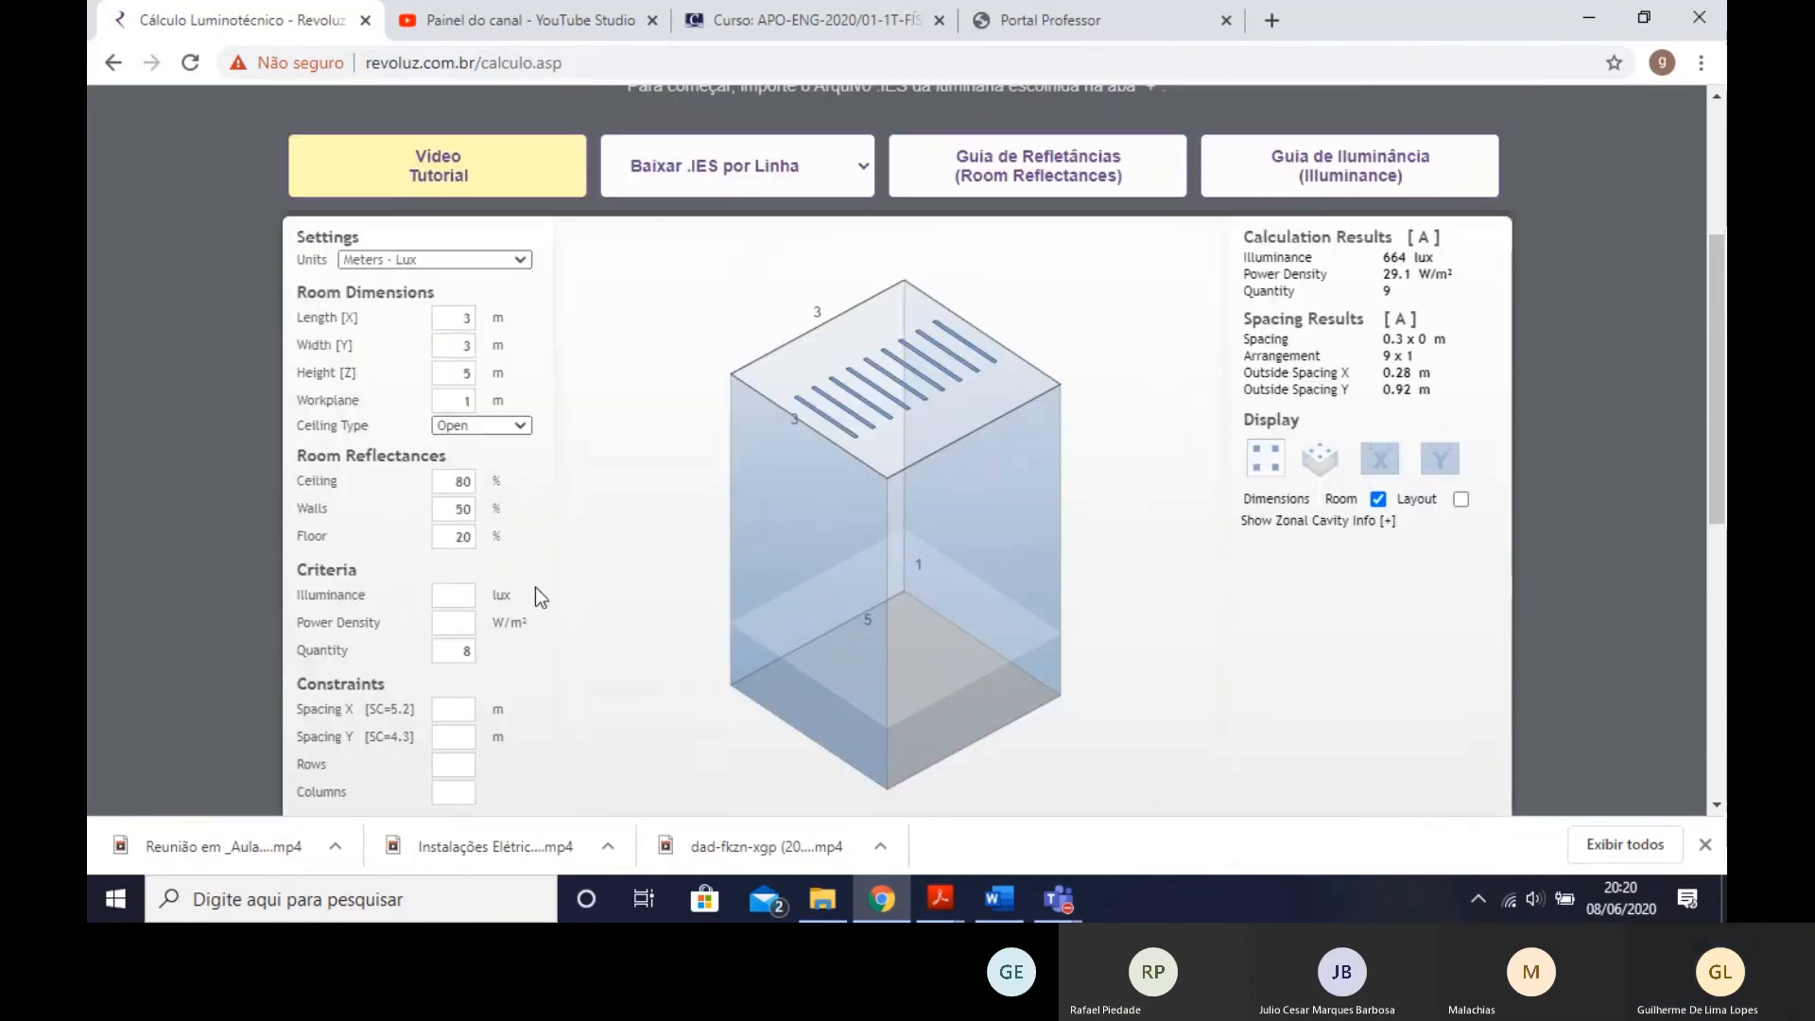
pyautogui.scroll(-1, 586, 638)
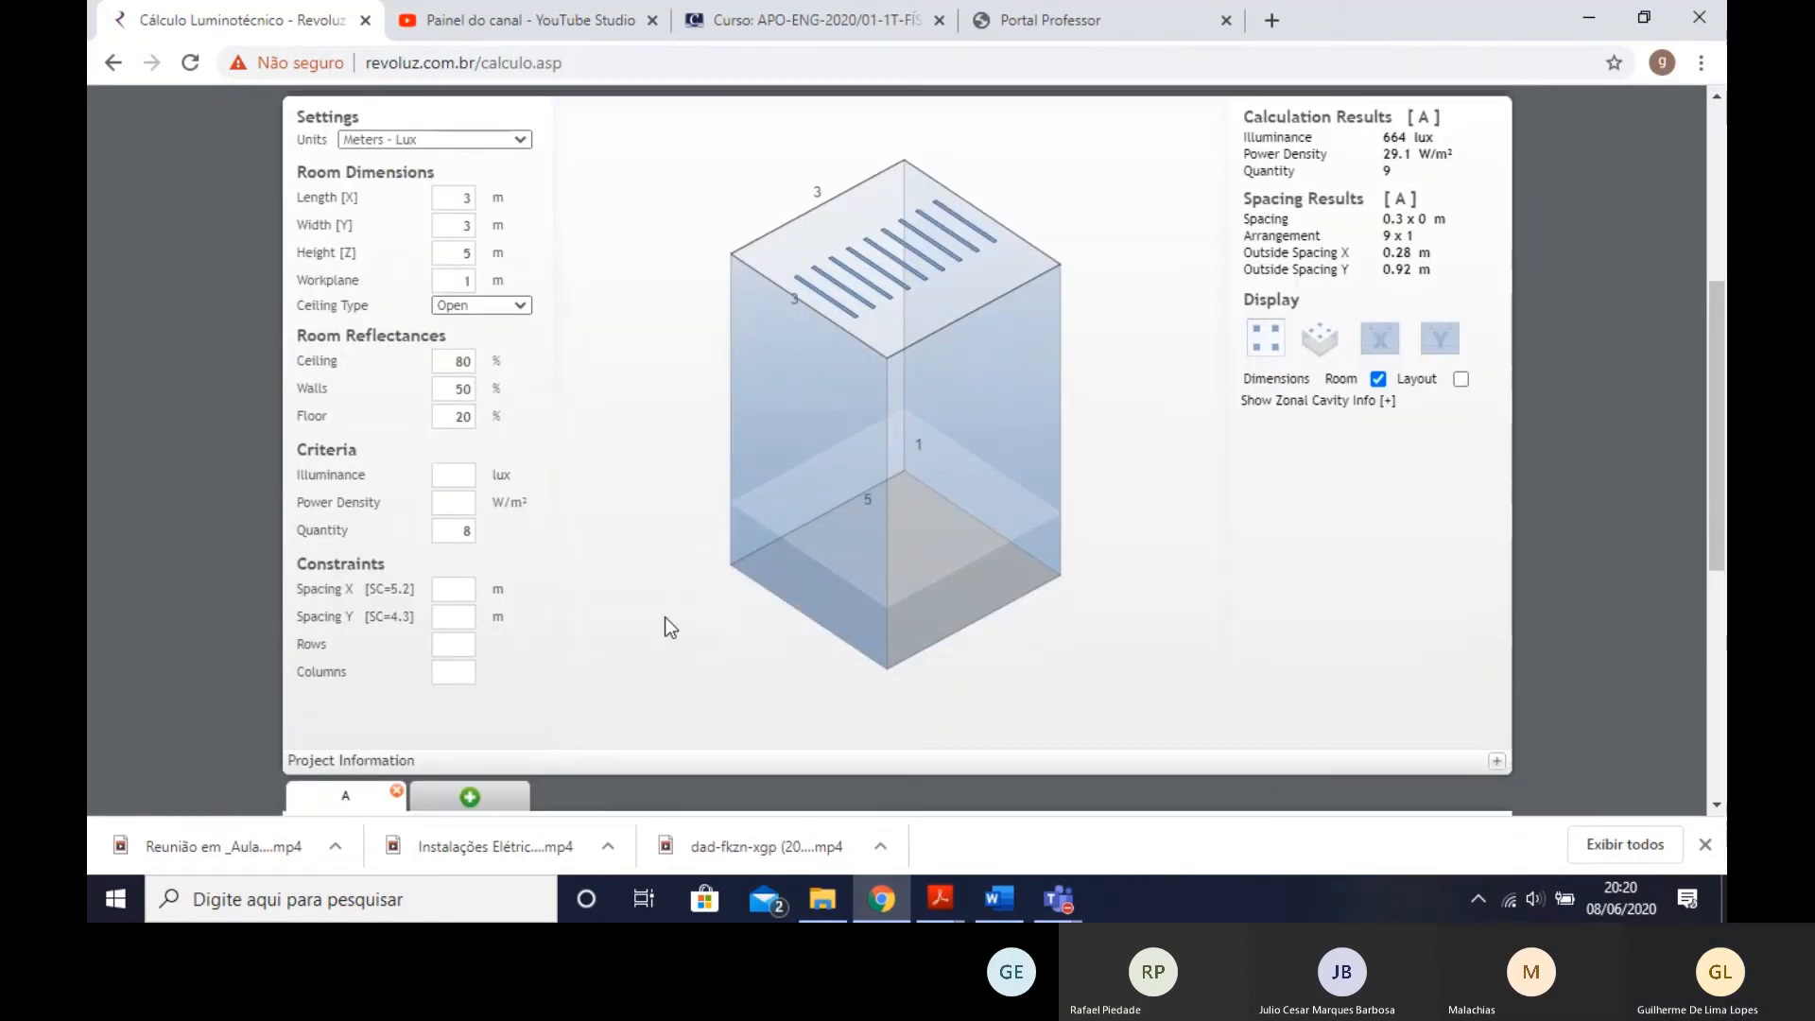
pyautogui.moveTo(1045, 604)
pyautogui.mouseDown()
pyautogui.moveTo(1095, 615)
pyautogui.moveTo(1076, 645)
pyautogui.moveTo(687, 571)
pyautogui.mouseUp()
pyautogui.moveTo(451, 537); pyautogui.dragTo(514, 548)
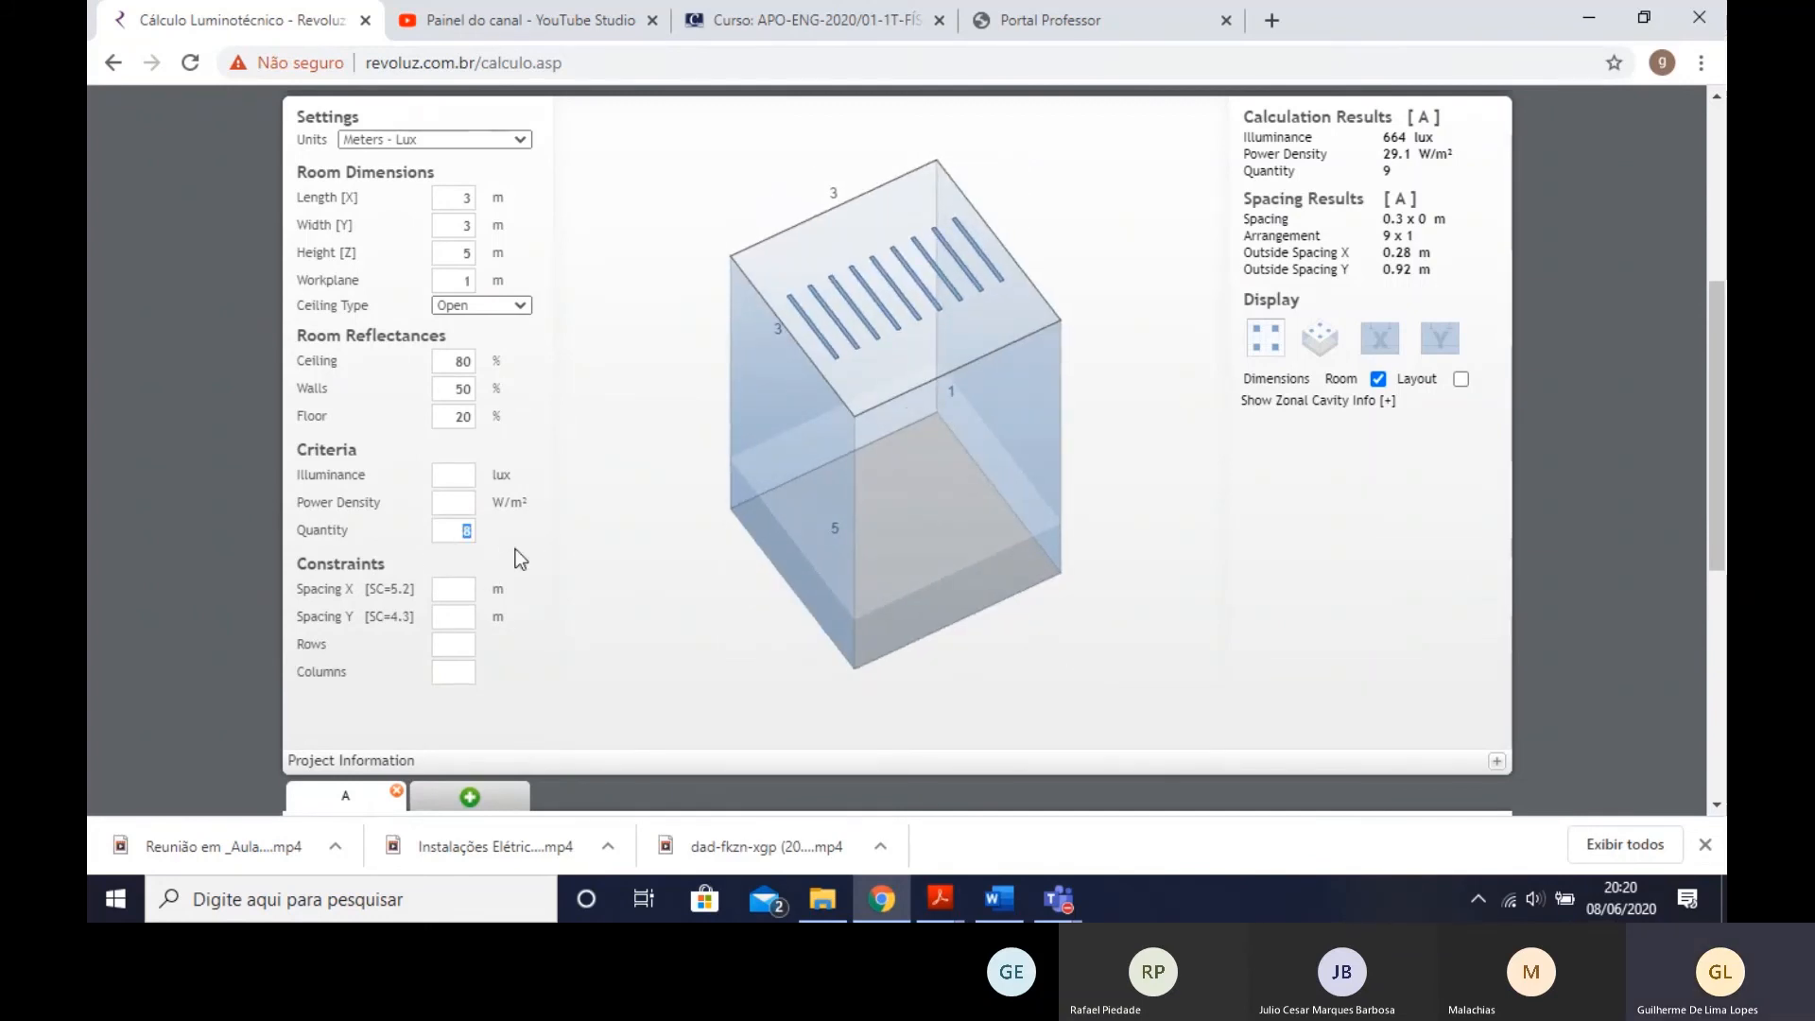
pyautogui.click(1047, 597)
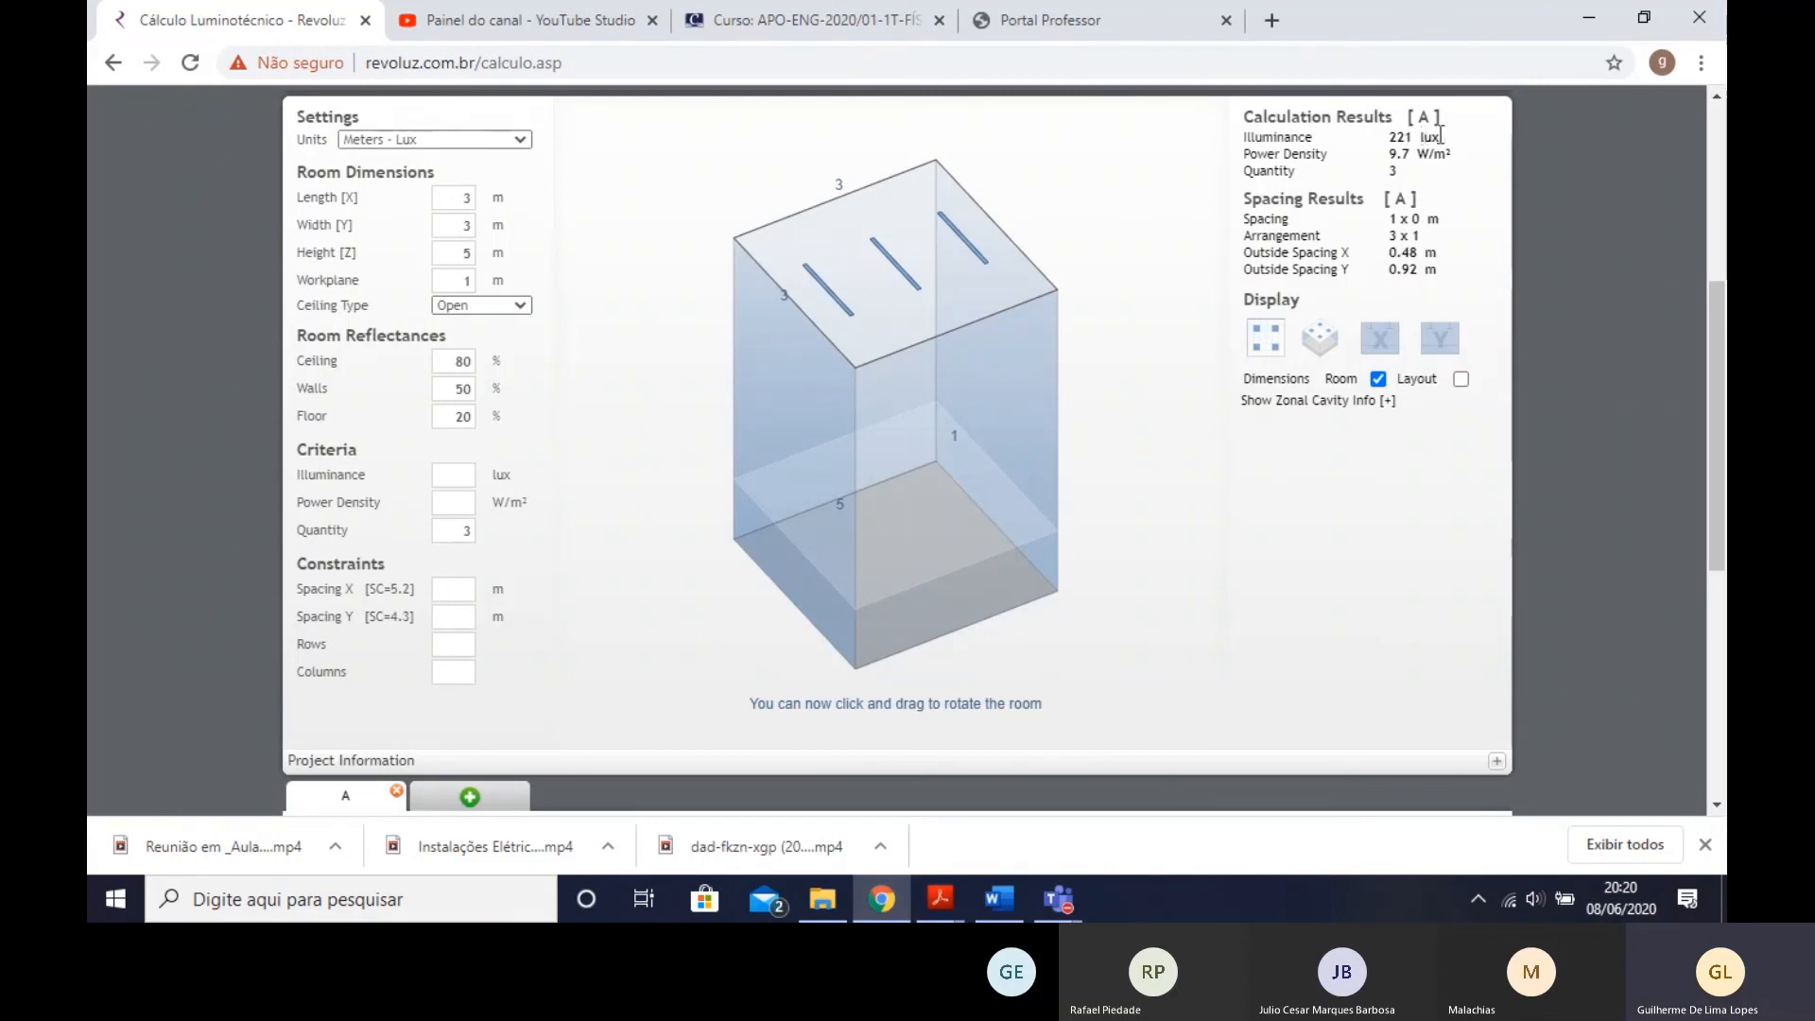
pyautogui.scroll(1, 807, 456)
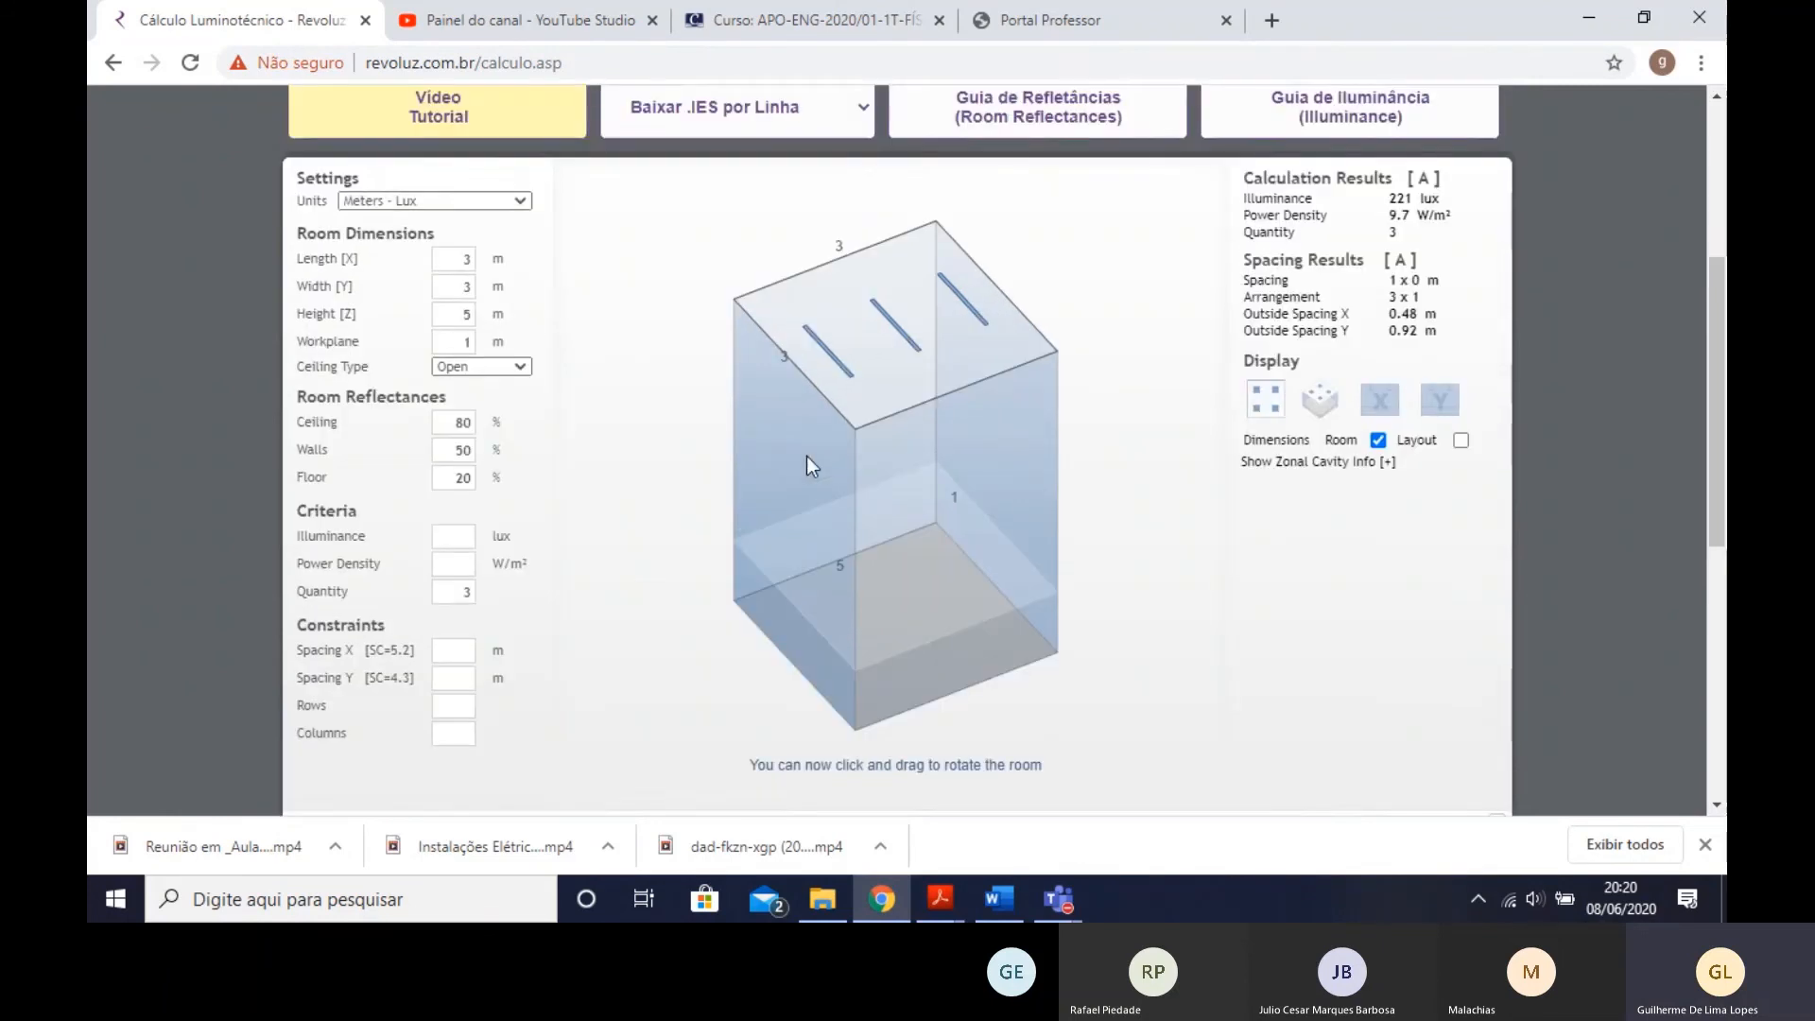
pyautogui.scroll(1, 807, 455)
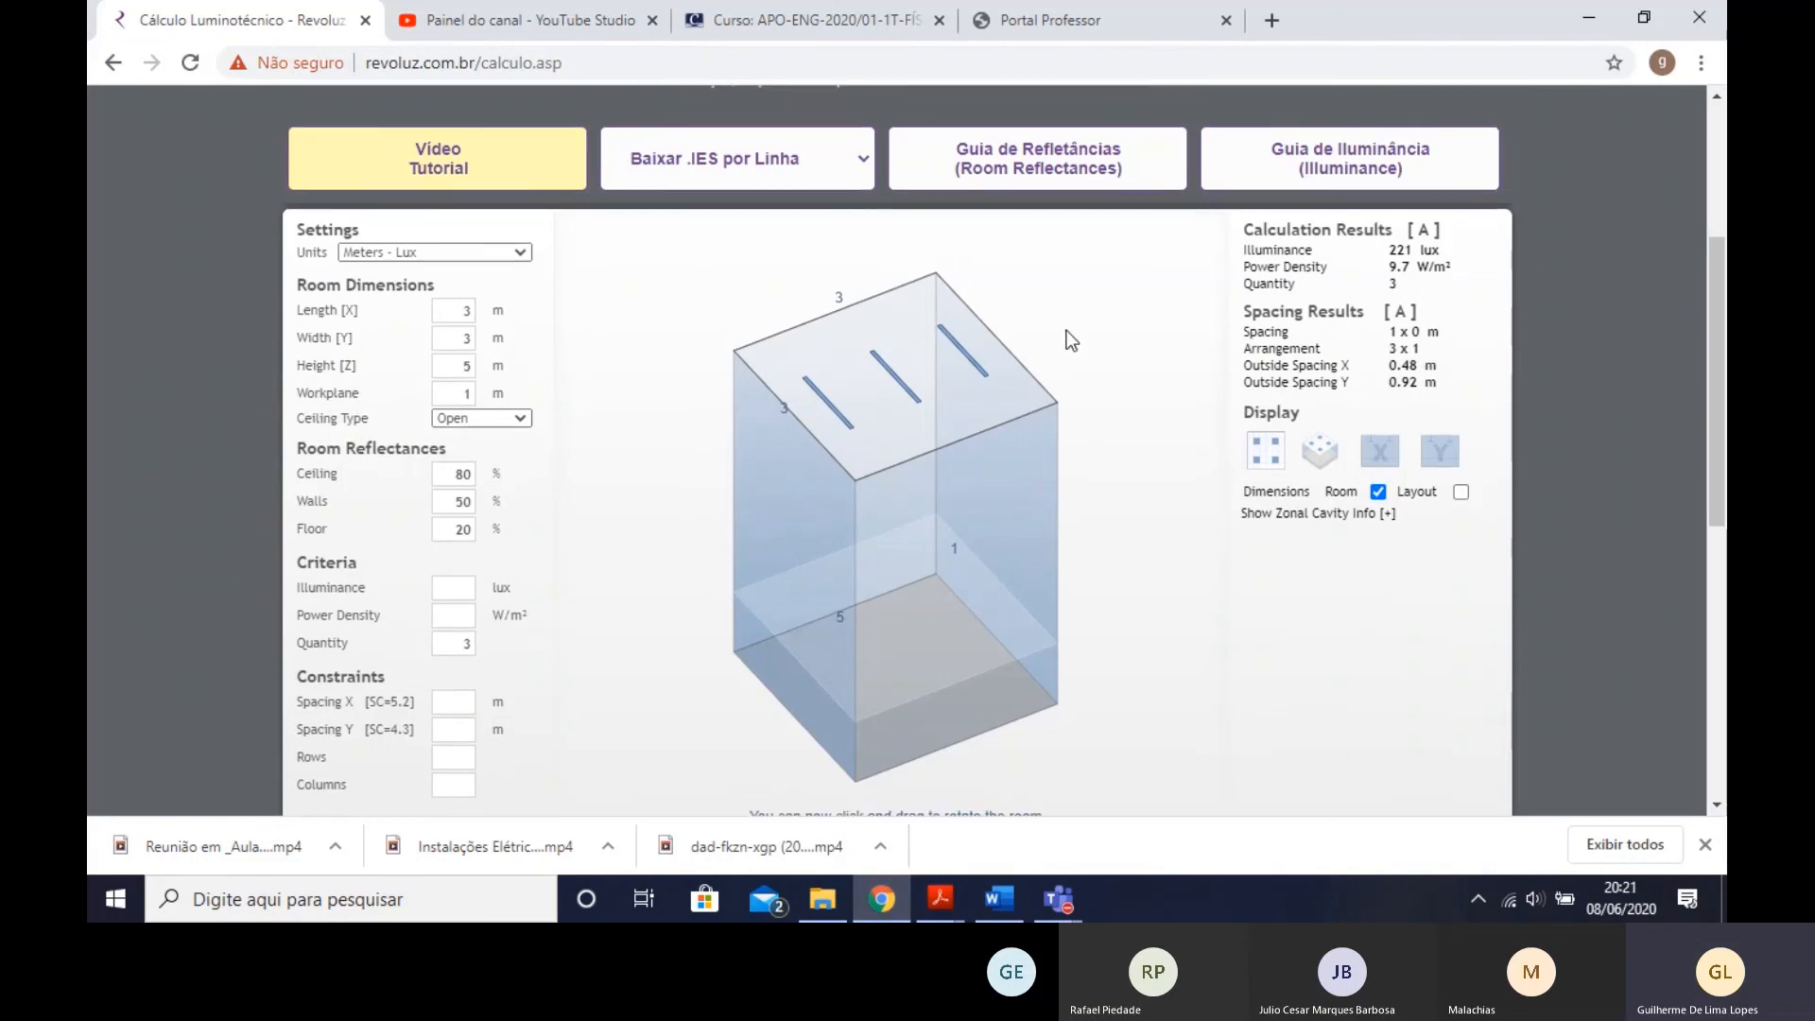
pyautogui.scroll(-2, 1040, 374)
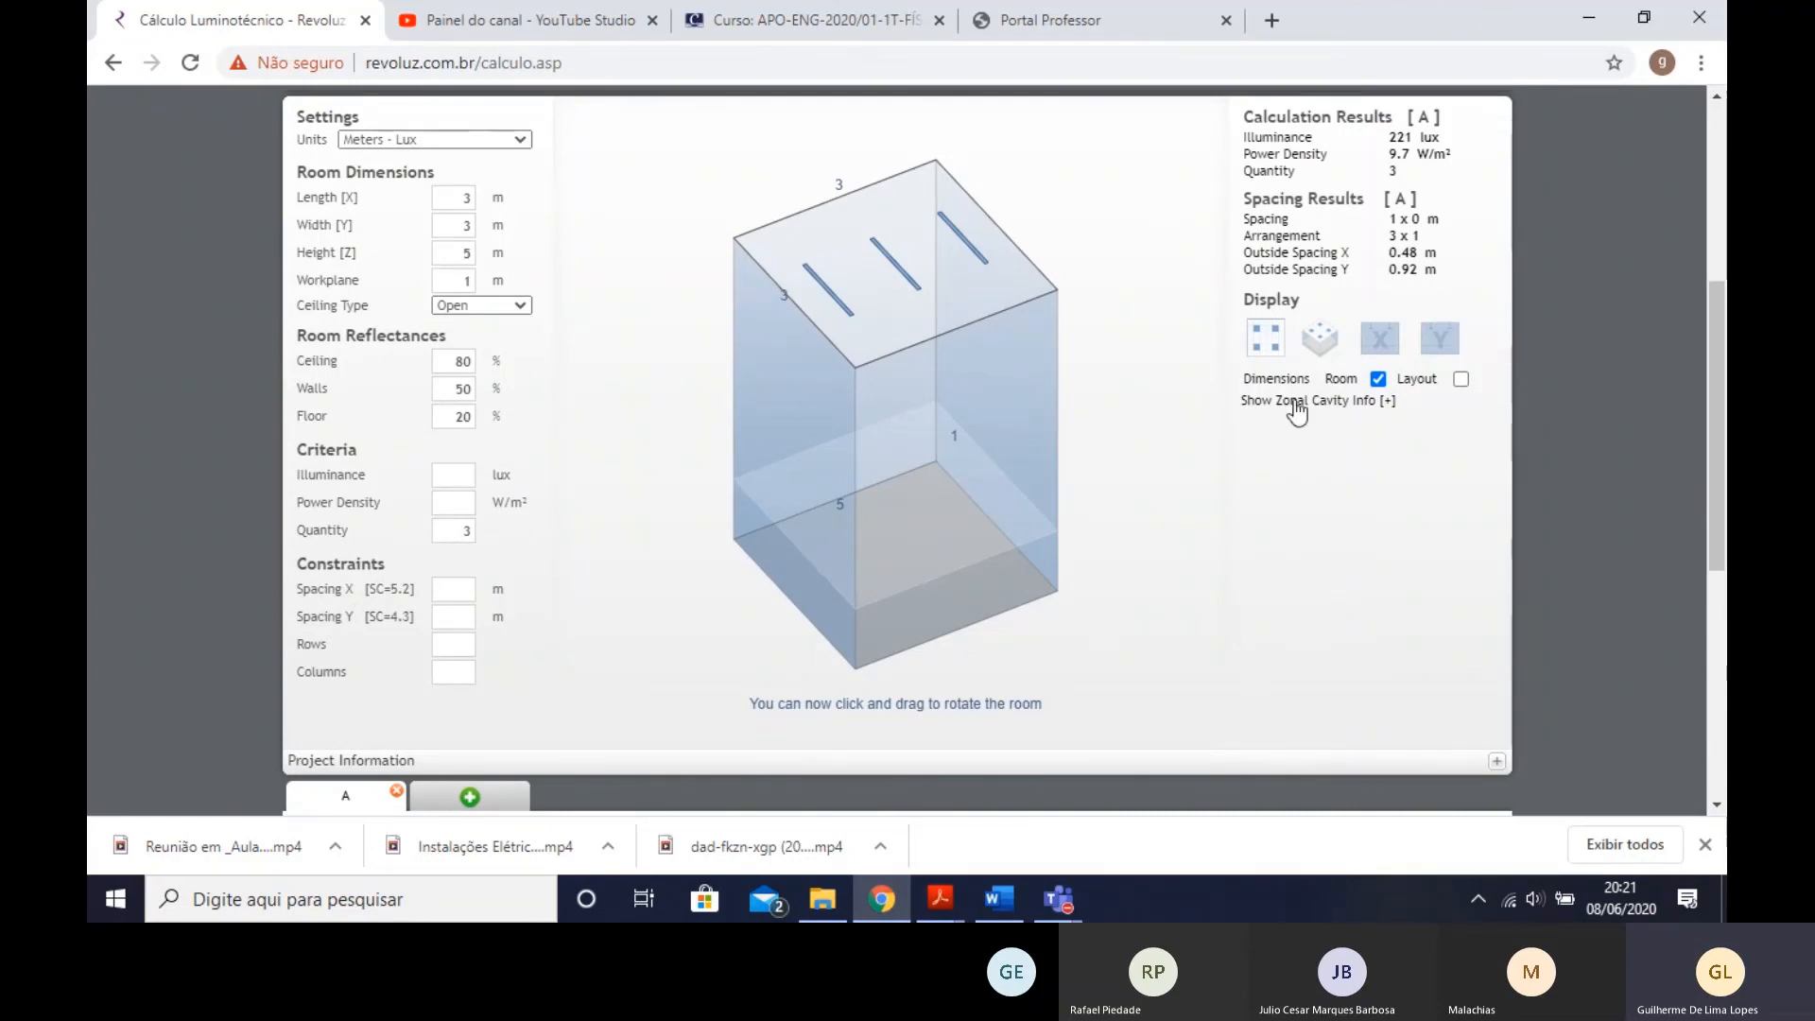
pyautogui.scroll(2, 1144, 716)
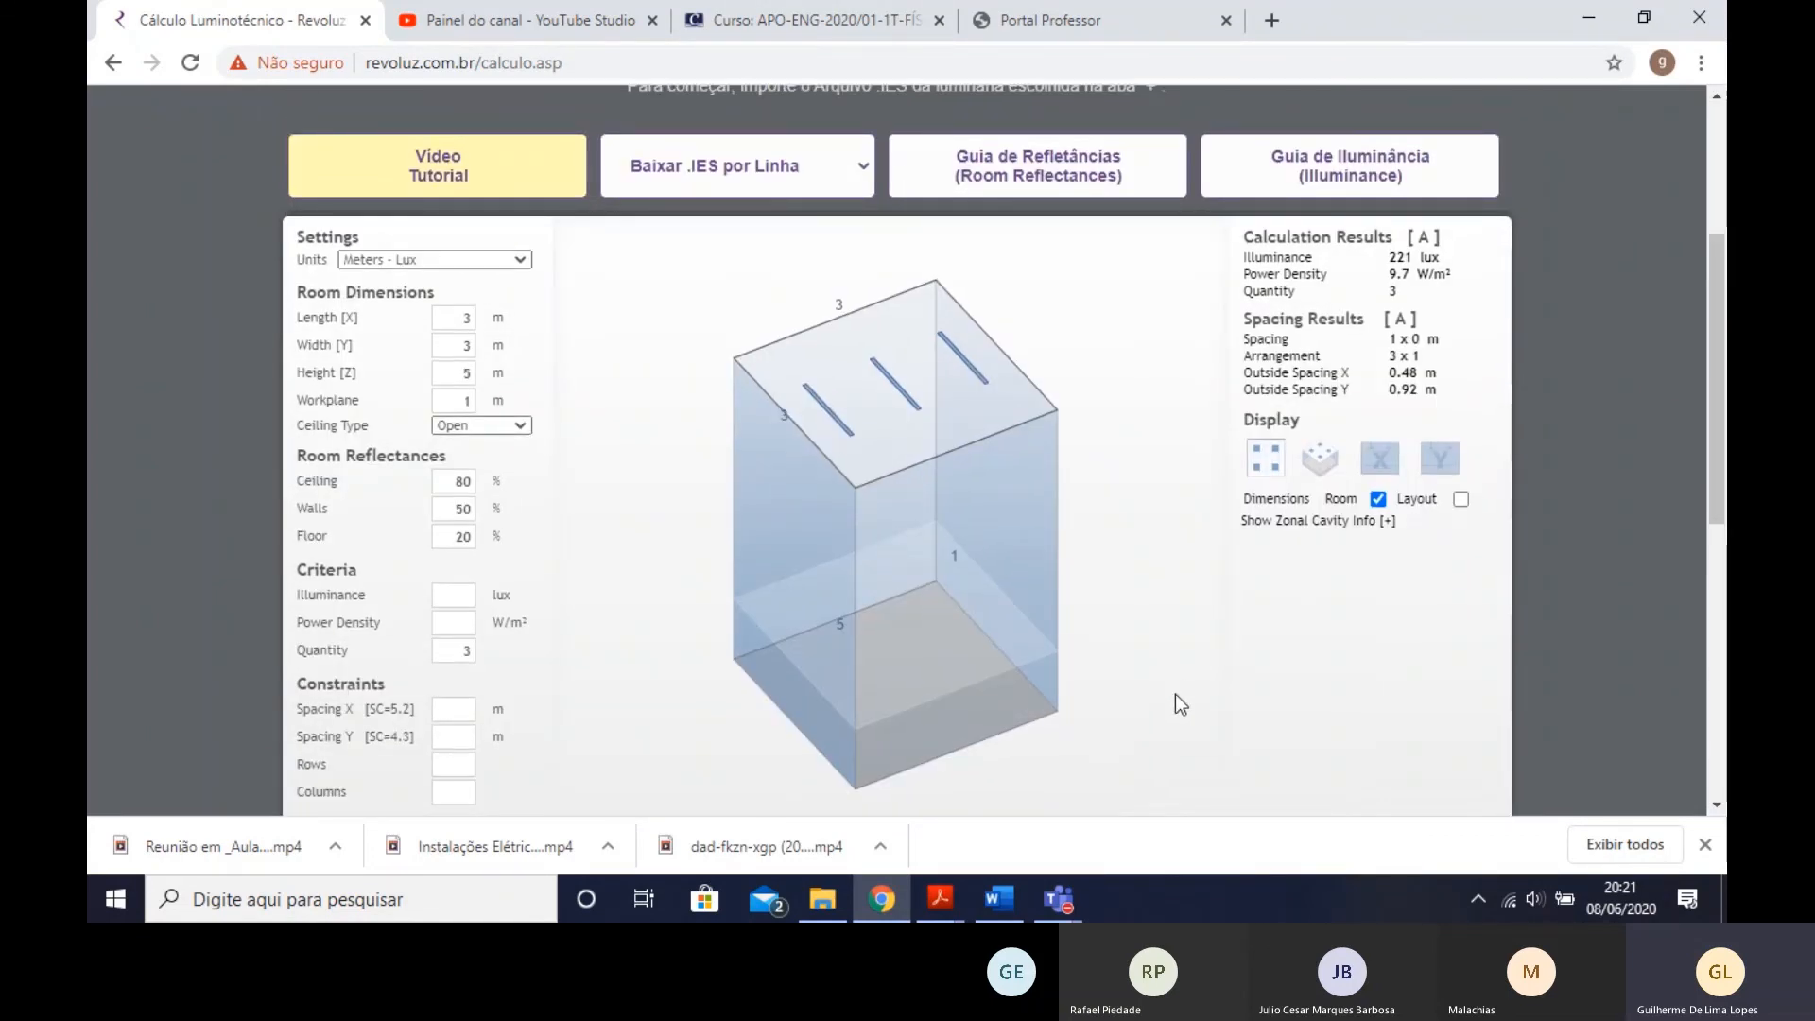